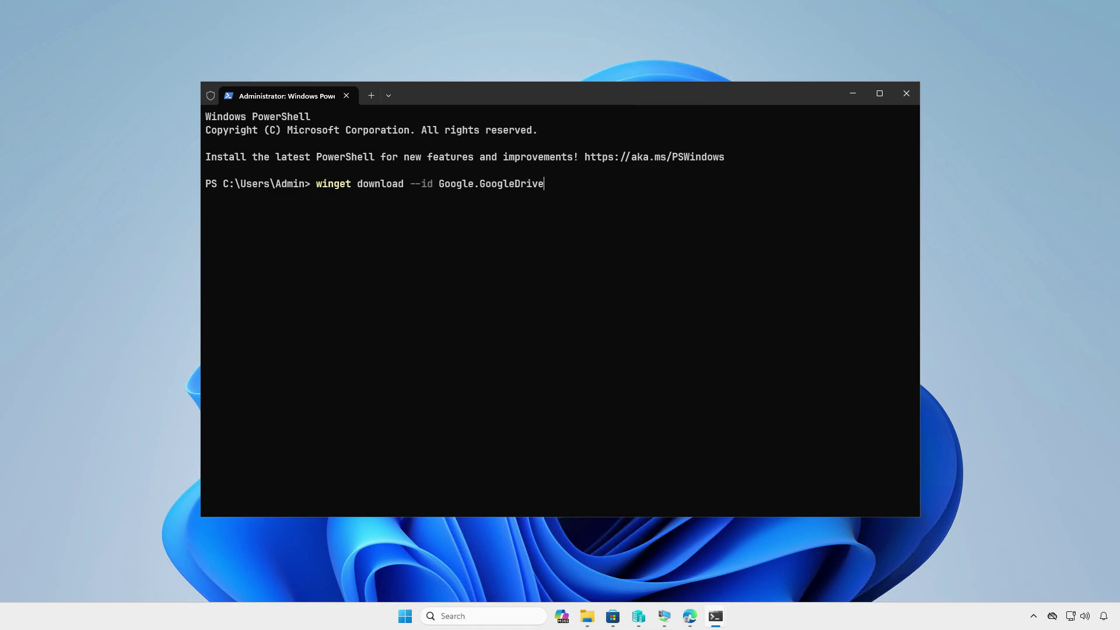
Download the Google.GoogleDrive package with winget, and open its Google.GoogleDrive_105.0.1.0 folder from Downloads in File Explorer
{"action": "key", "text": "Return"}
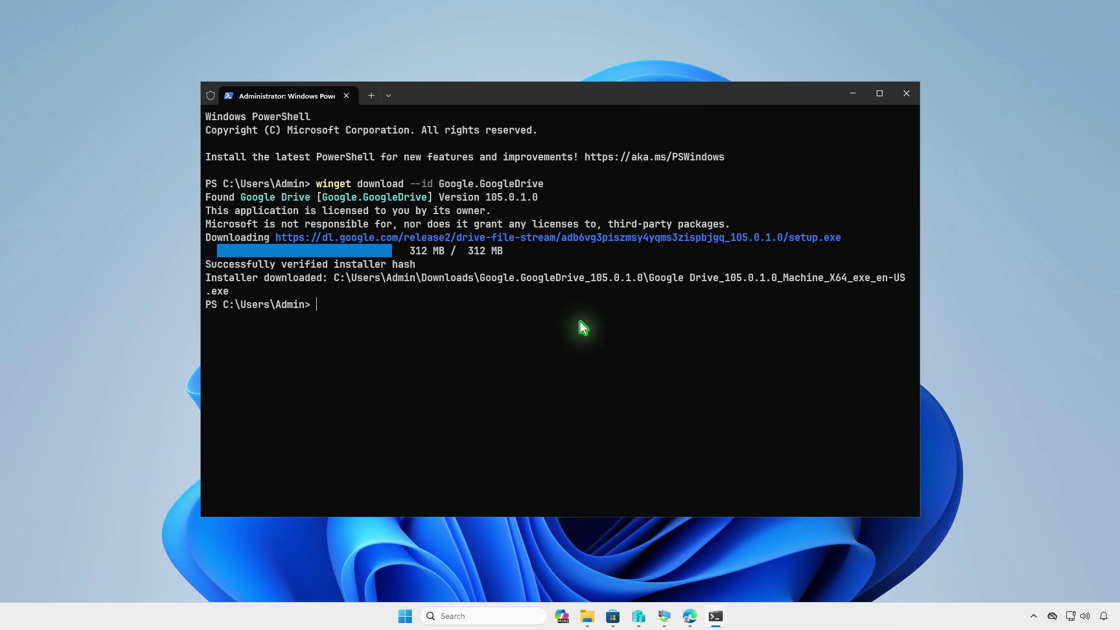
{"action": "left_click", "coordinate": [851, 95]}
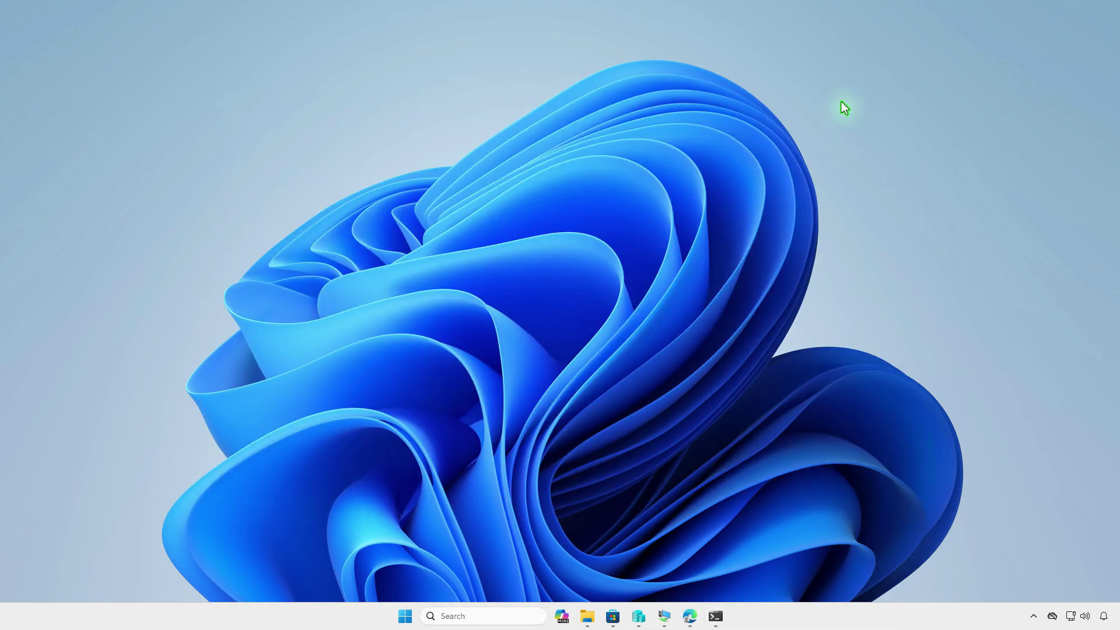
{"action": "left_click", "coordinate": [587, 616]}
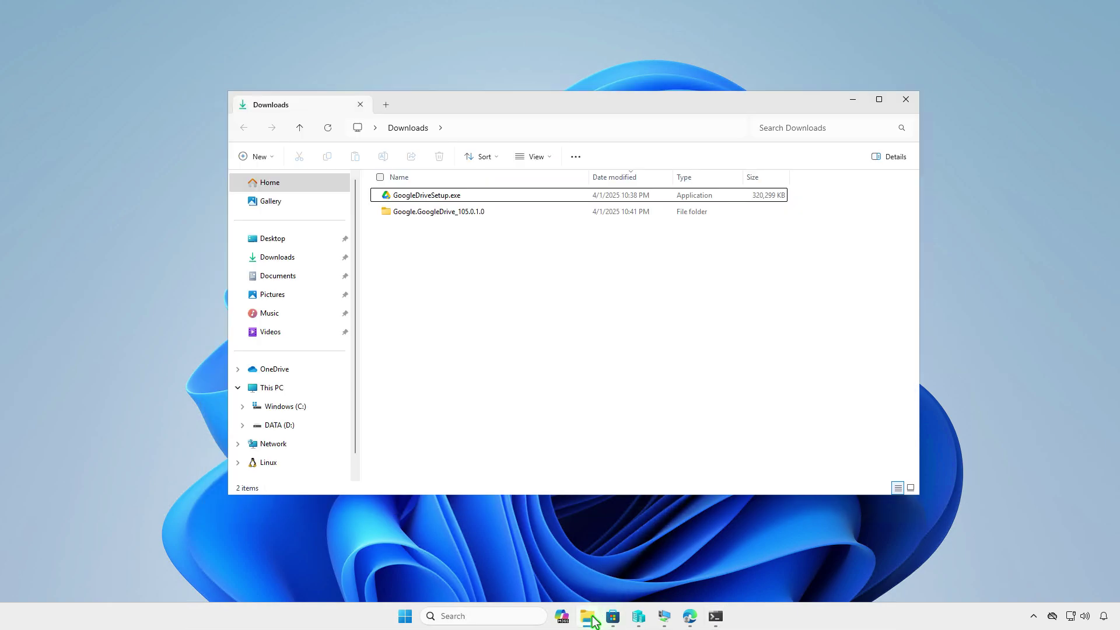
{"action": "double_click", "coordinate": [550, 215]}
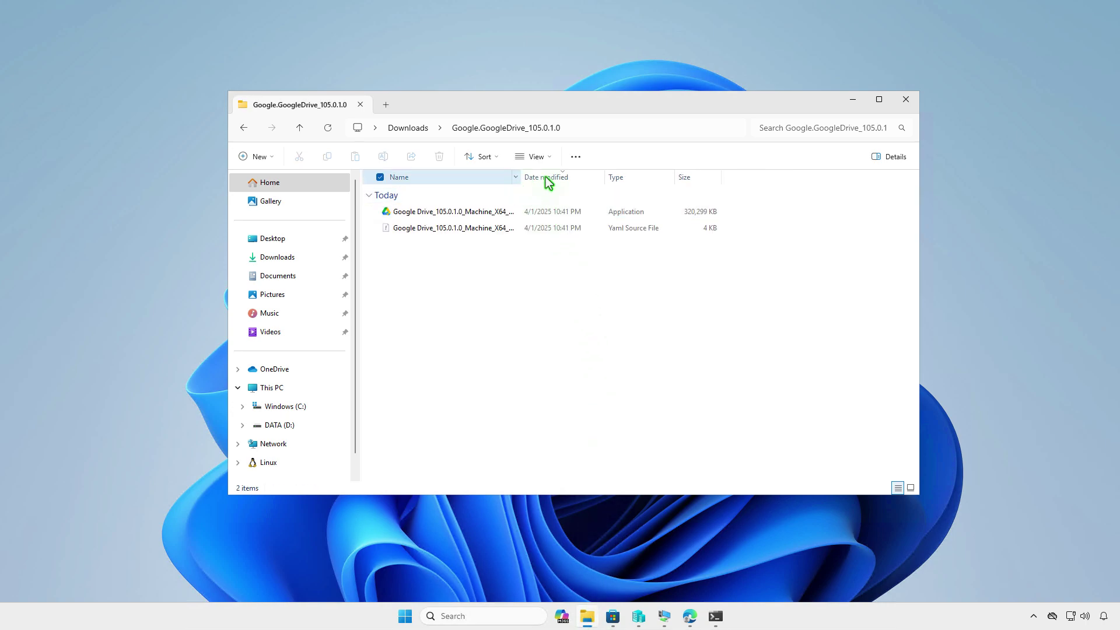
{"action": "left_click_drag", "start_coordinate": [522, 178], "coordinate": [587, 179]}
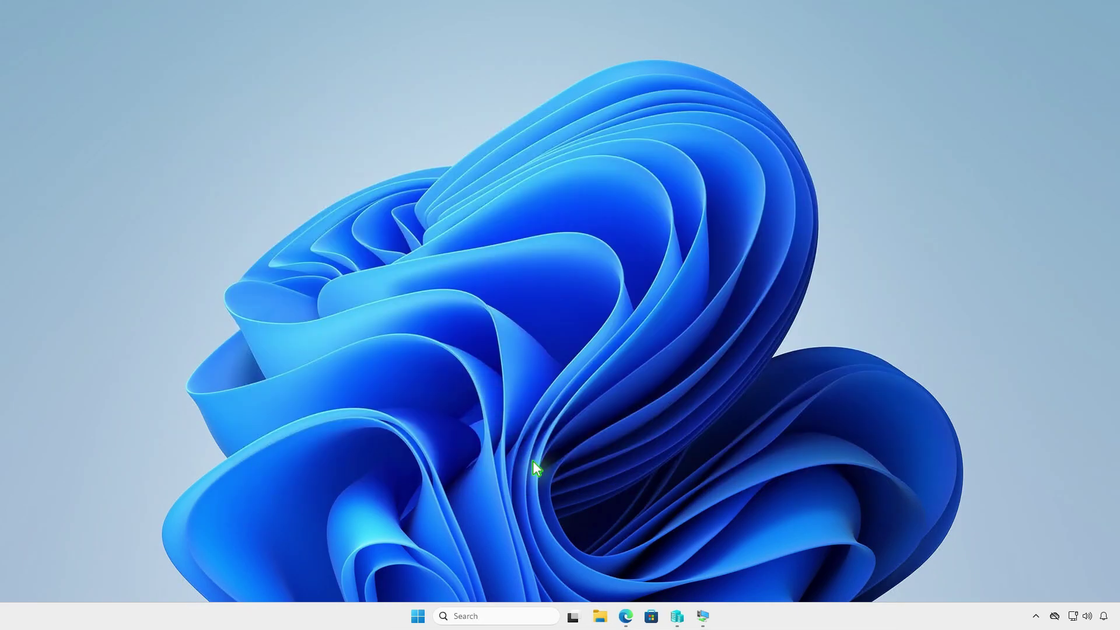
Create a folder named Intune in the root of the DATA (D:) drive using File Explorer
{"action": "key", "text": "super+e"}
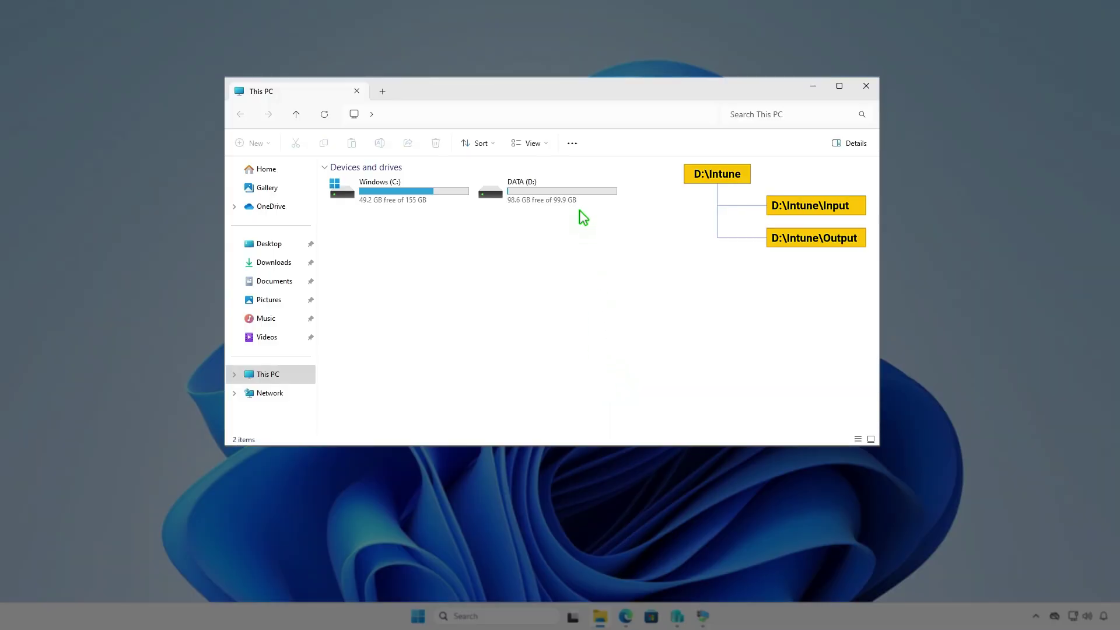
{"action": "double_click", "coordinate": [582, 196]}
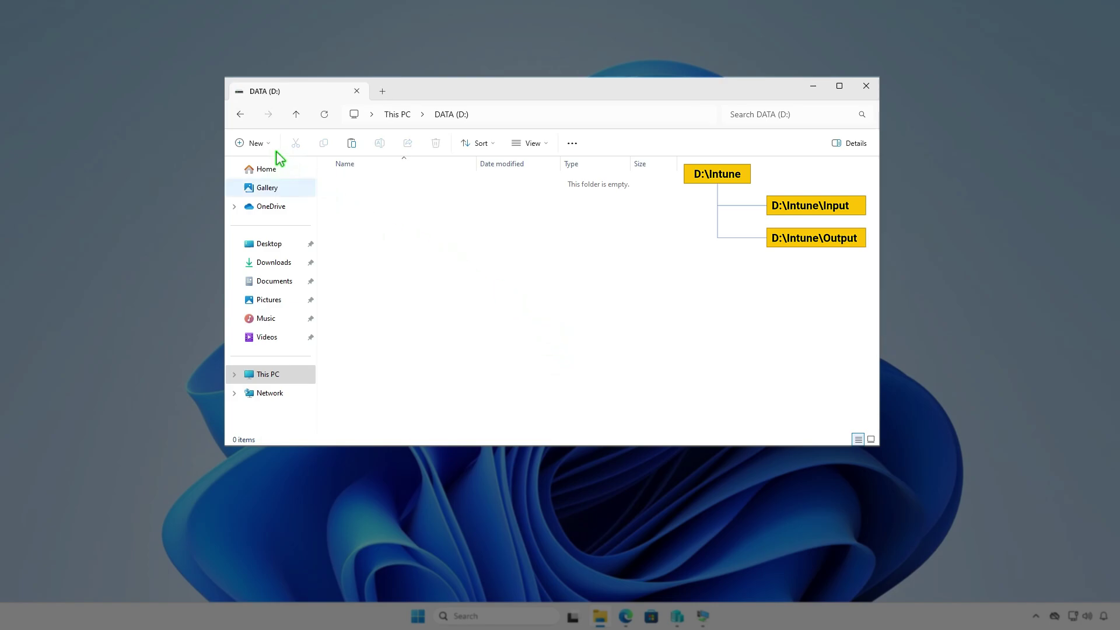
{"action": "left_click", "coordinate": [262, 143]}
{"action": "left_click", "coordinate": [286, 170]}
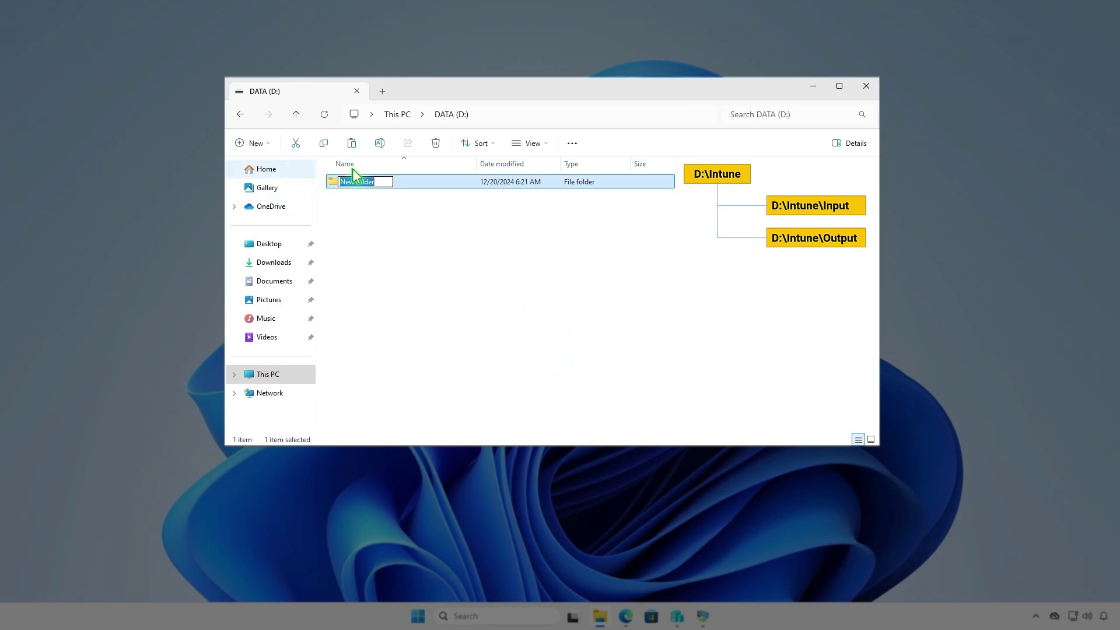
{"action": "type", "text": "Intune"}
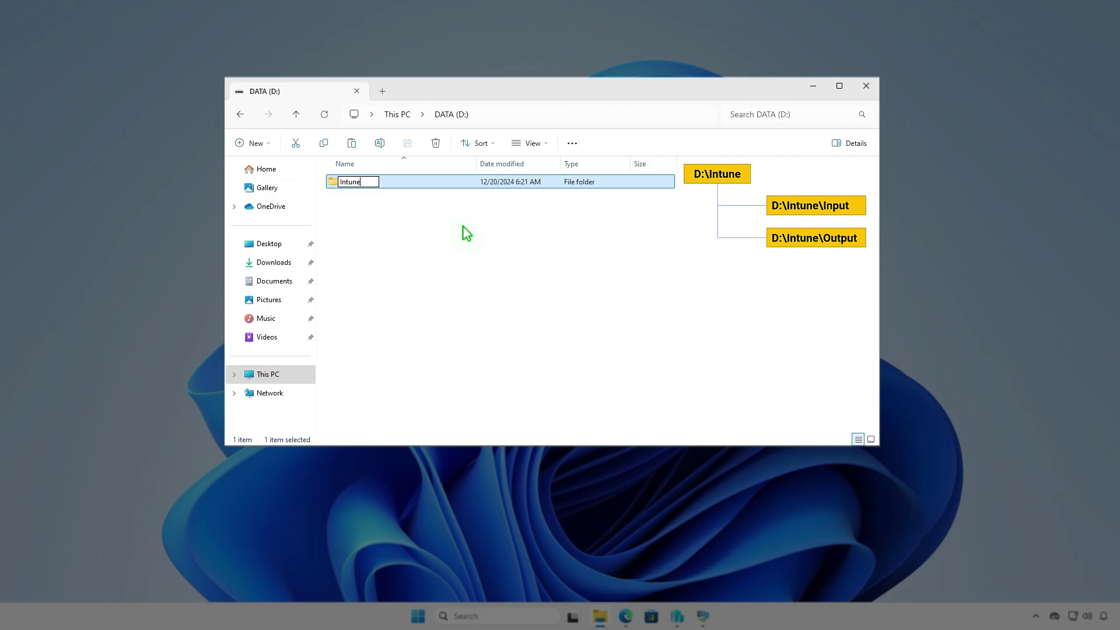
{"action": "key", "text": "Return"}
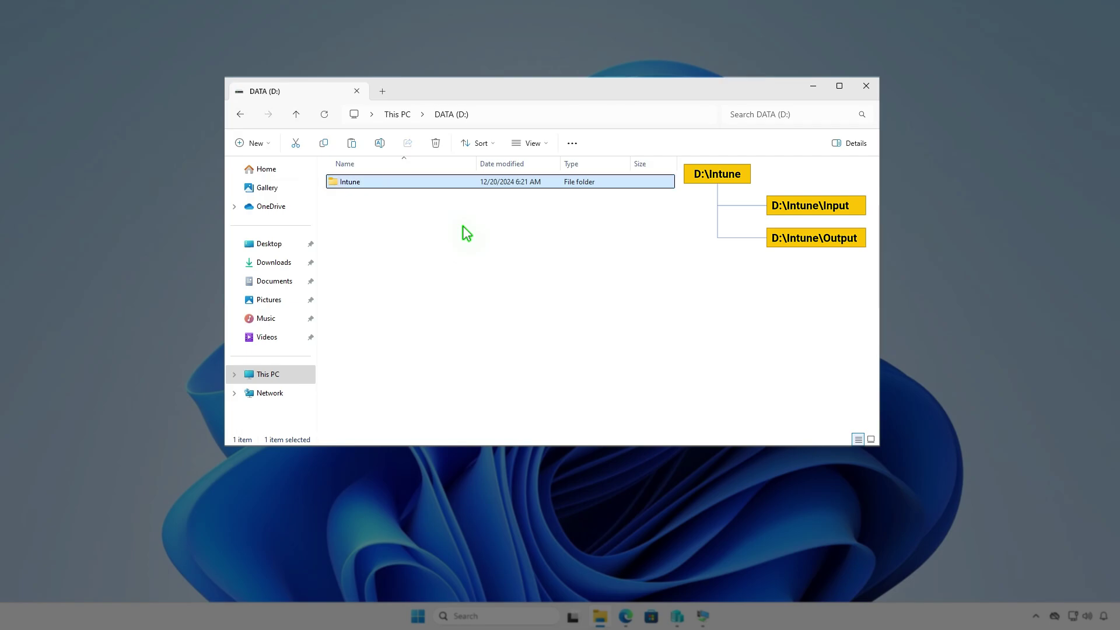
Create a subfolder named Input inside the Intune folder
{"action": "key", "text": "Return"}
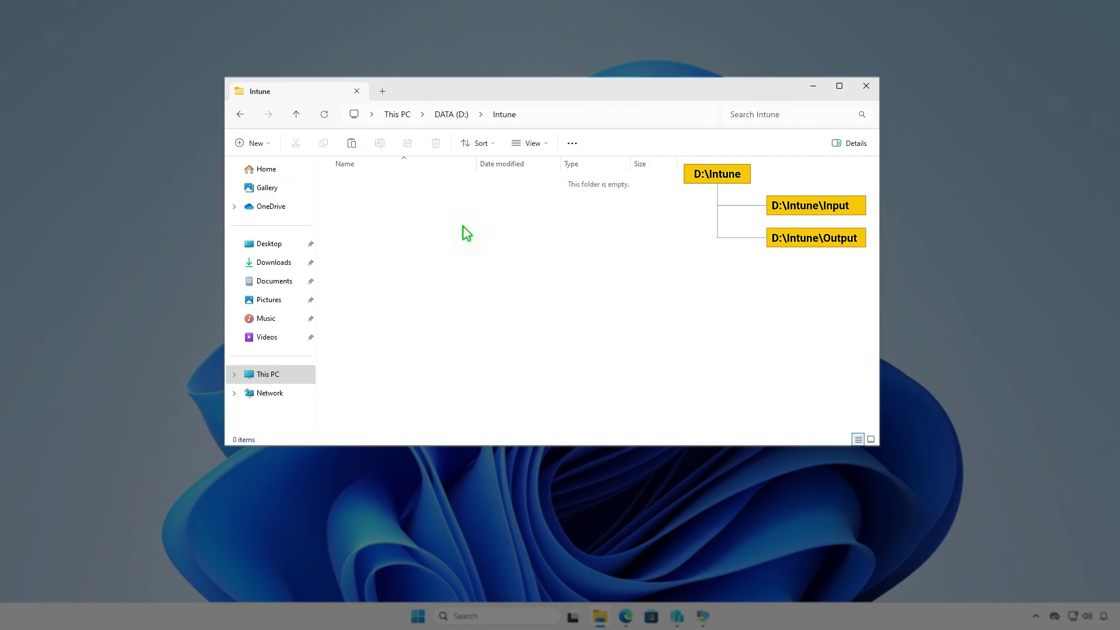
{"action": "right_click", "coordinate": [463, 227]}
{"action": "mouse_move", "coordinate": [500, 346]}
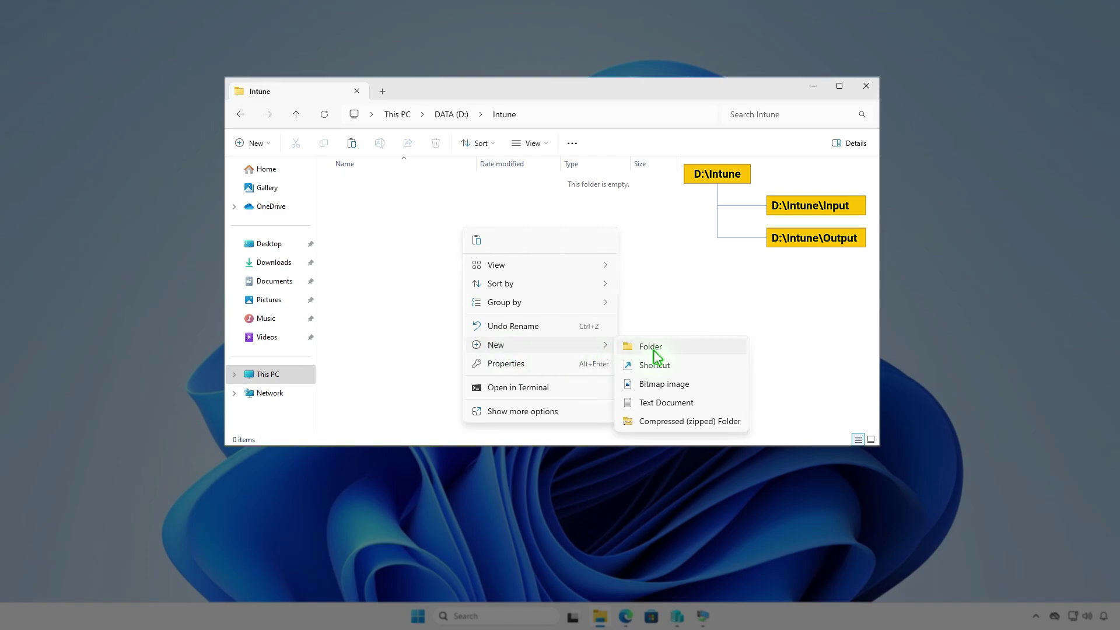
{"action": "left_click", "coordinate": [654, 350]}
{"action": "type", "text": "I"}
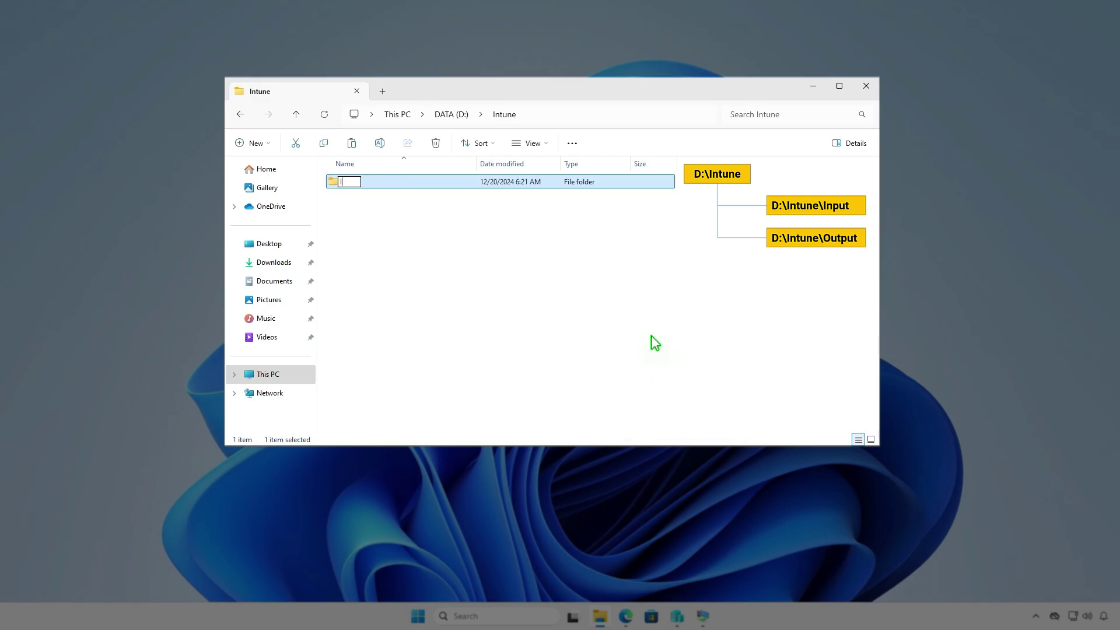
{"action": "type", "text": "nput"}
{"action": "key", "text": "Return"}
Add a second subfolder named Output next to the Input folder
{"action": "key", "text": "ctrl+shift+n"}
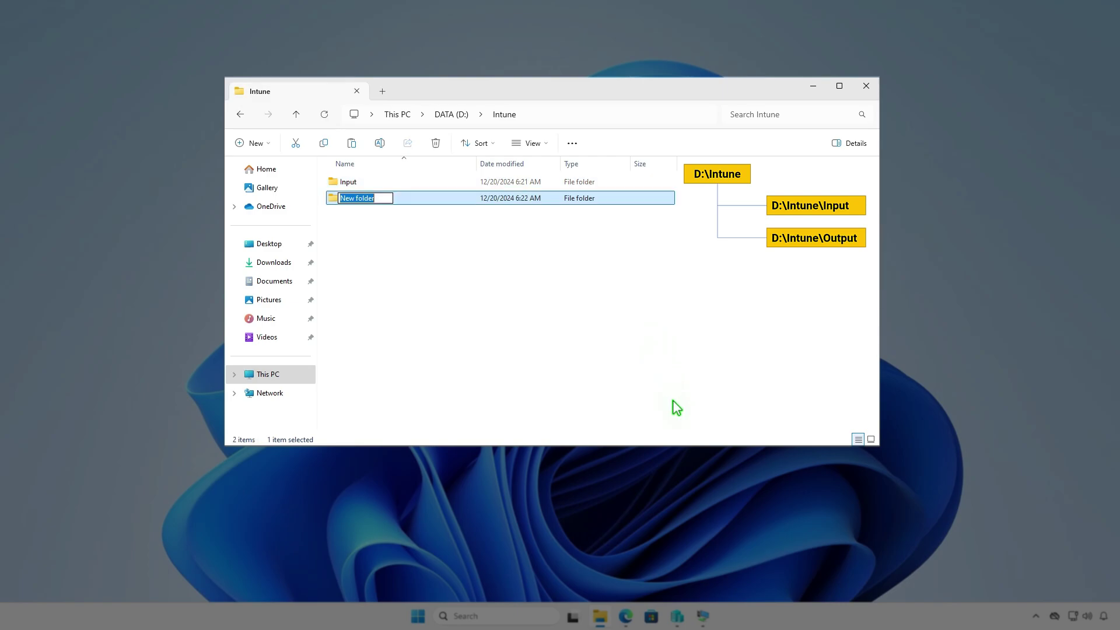
{"action": "type", "text": "Output"}
{"action": "left_click", "coordinate": [608, 313]}
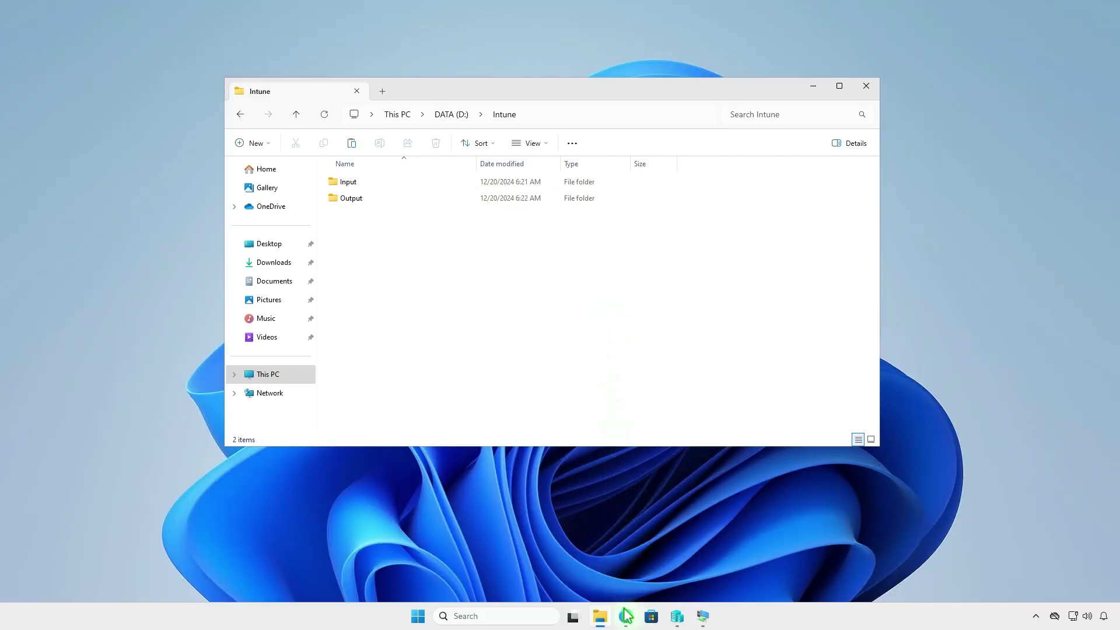
Switch to Edge and download the source code zip of the latest Microsoft-Win32-Content-Prep-Tool release, v1.8.6, from GitHub
{"action": "left_click", "coordinate": [626, 617]}
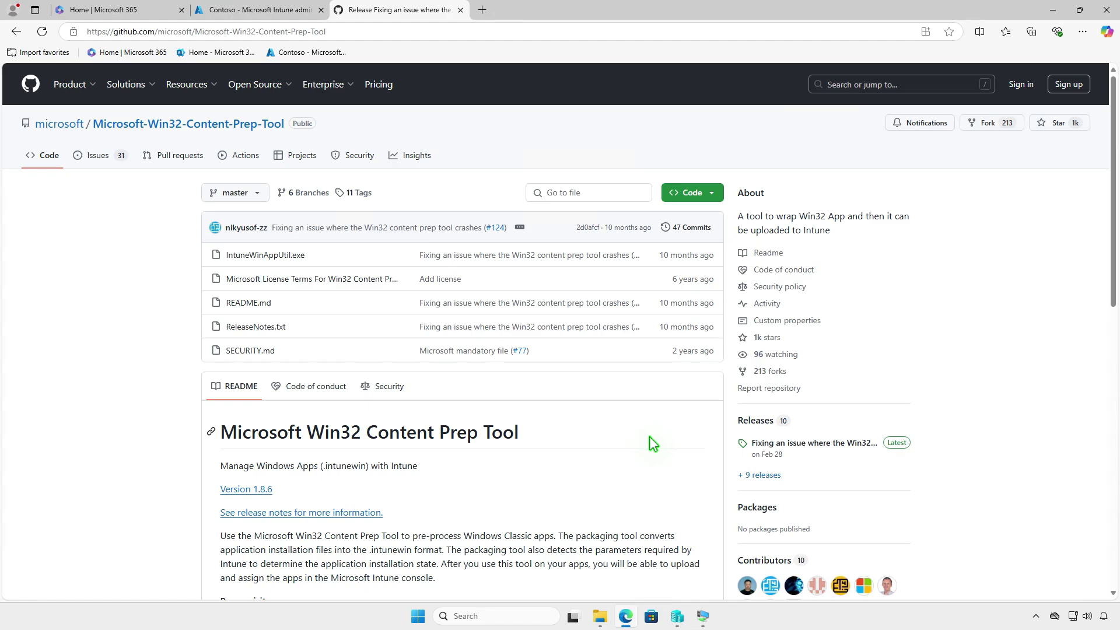
{"action": "left_click", "coordinate": [842, 443]}
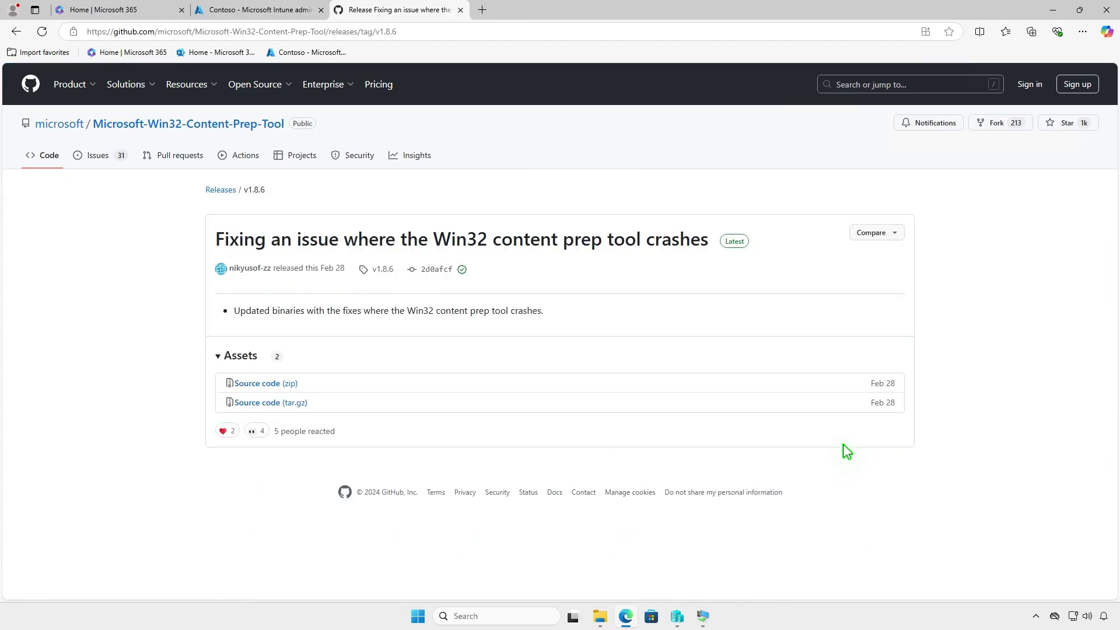
{"action": "left_click", "coordinate": [295, 387]}
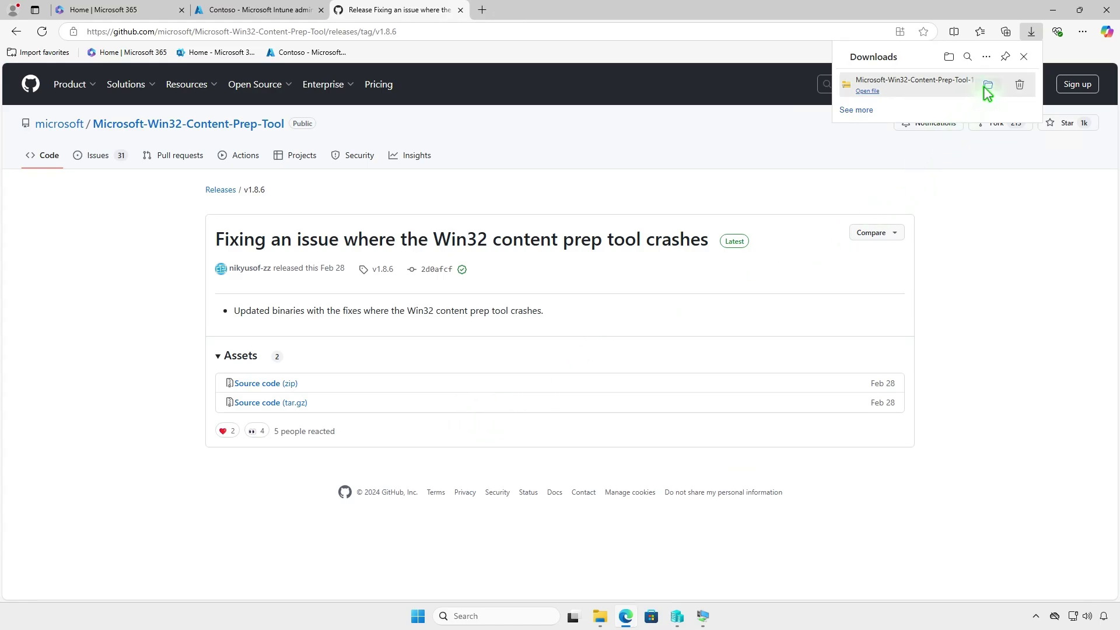
Show the downloaded Microsoft-Win32-Content-Prep-Tool-1.8.6 archive in File Explorer and extract it to the default destination
{"action": "left_click", "coordinate": [988, 84]}
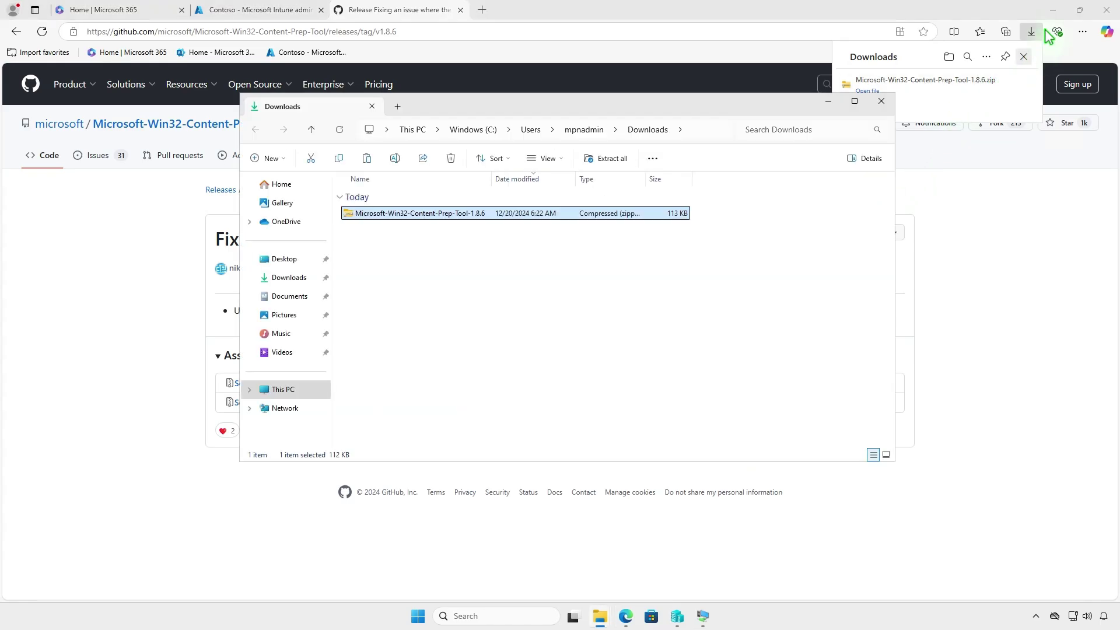
{"action": "left_click", "coordinate": [1053, 10]}
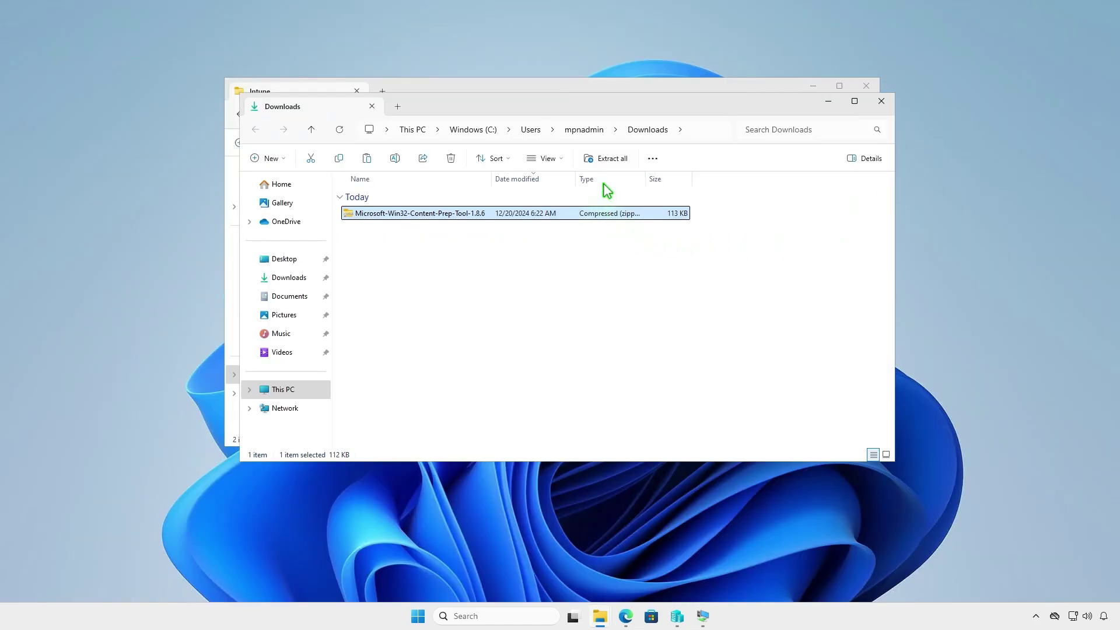
{"action": "left_click", "coordinate": [609, 159]}
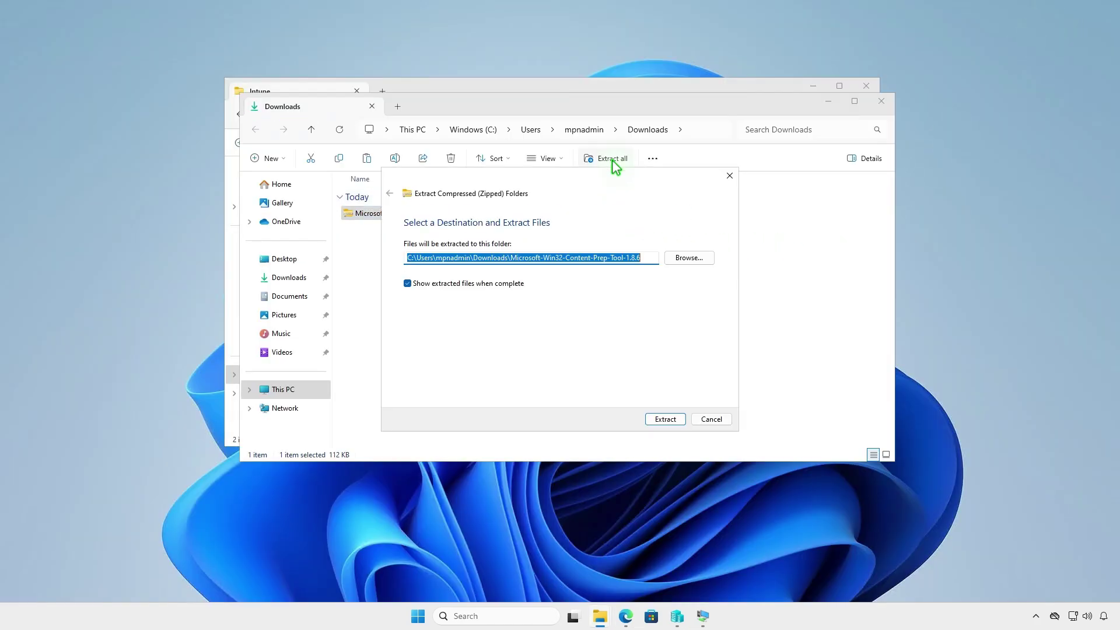
{"action": "left_click", "coordinate": [665, 419]}
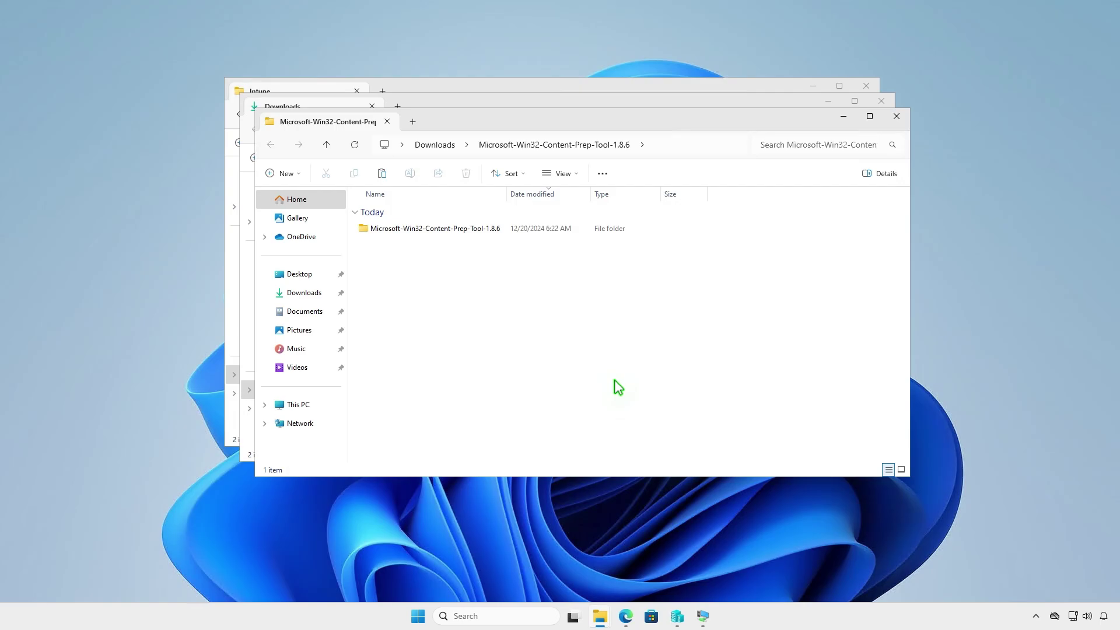
Copy the IntuneWinAppUtil application from the extracted Microsoft-Win32-Content-Prep-Tool-1.8.6 folder into D:\Intune, closing the two Downloads windows
{"action": "double_click", "coordinate": [499, 229]}
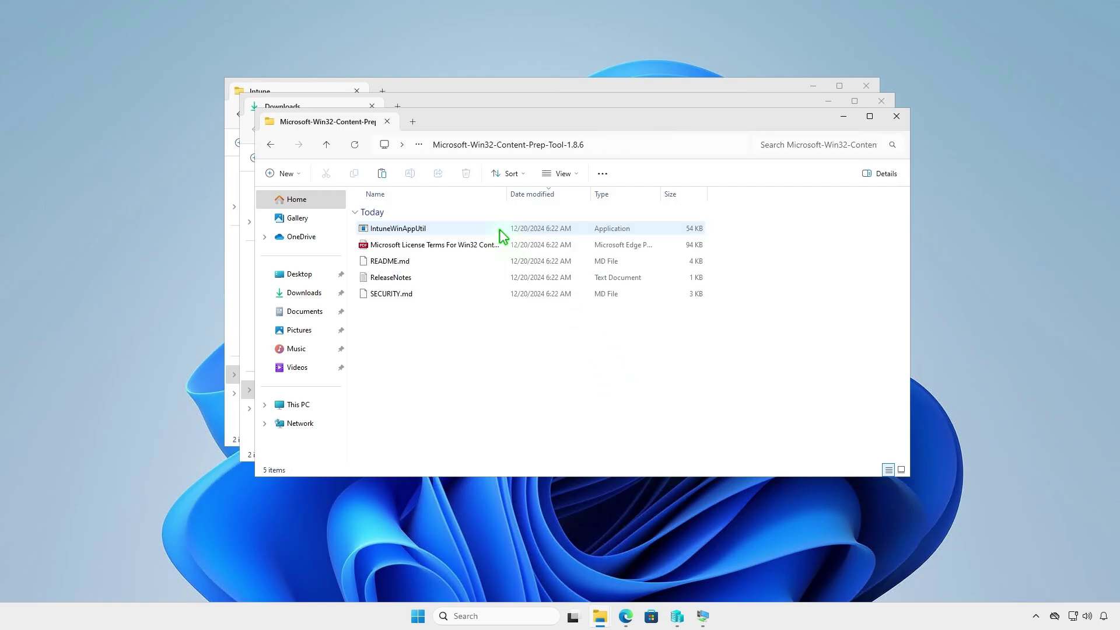
{"action": "left_click", "coordinate": [448, 228]}
{"action": "right_click", "coordinate": [448, 233]}
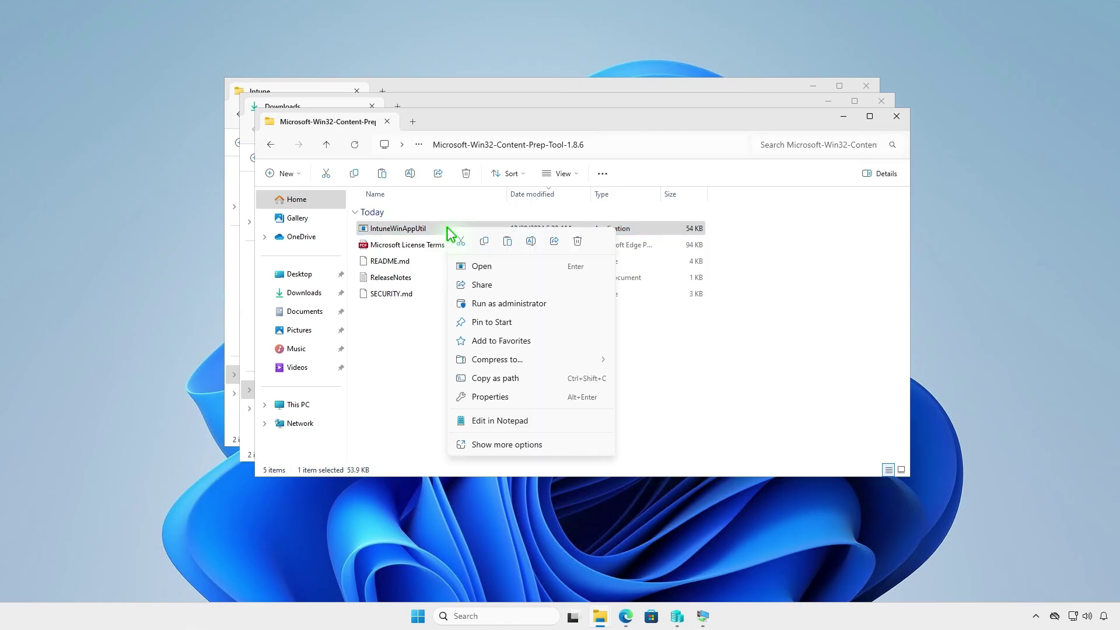
{"action": "left_click", "coordinate": [483, 241]}
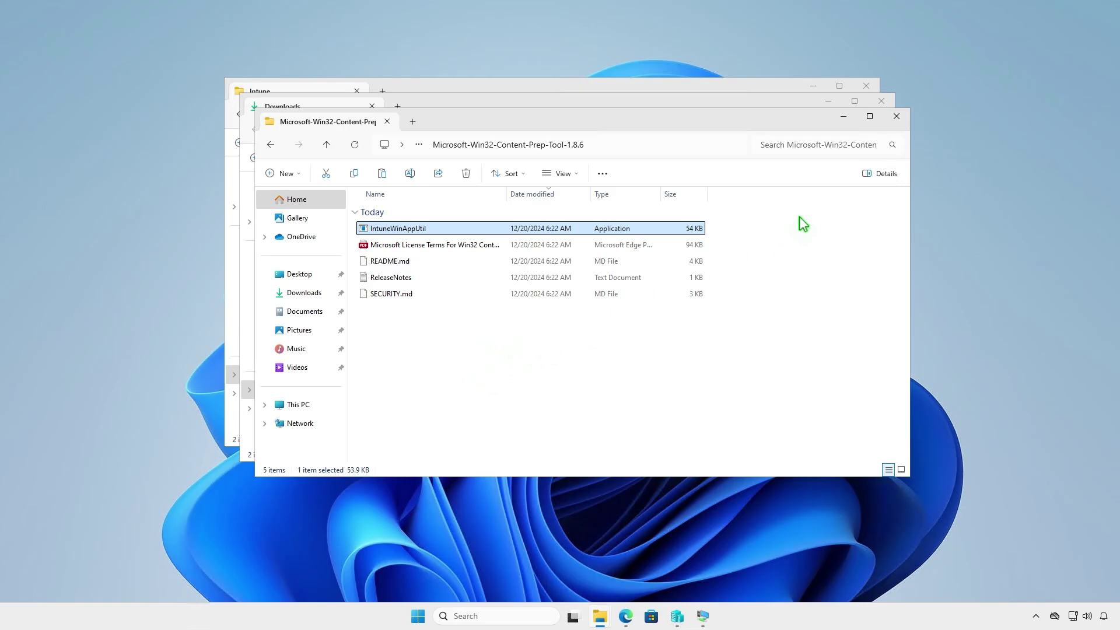
{"action": "left_click", "coordinate": [897, 115]}
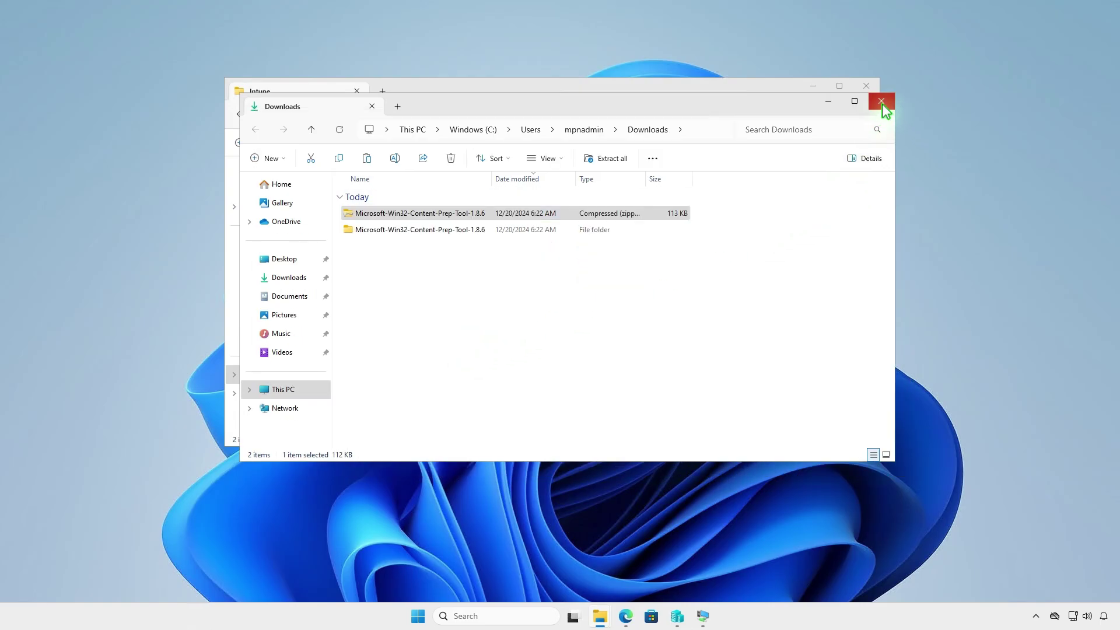
{"action": "left_click", "coordinate": [881, 101]}
{"action": "right_click", "coordinate": [402, 252]}
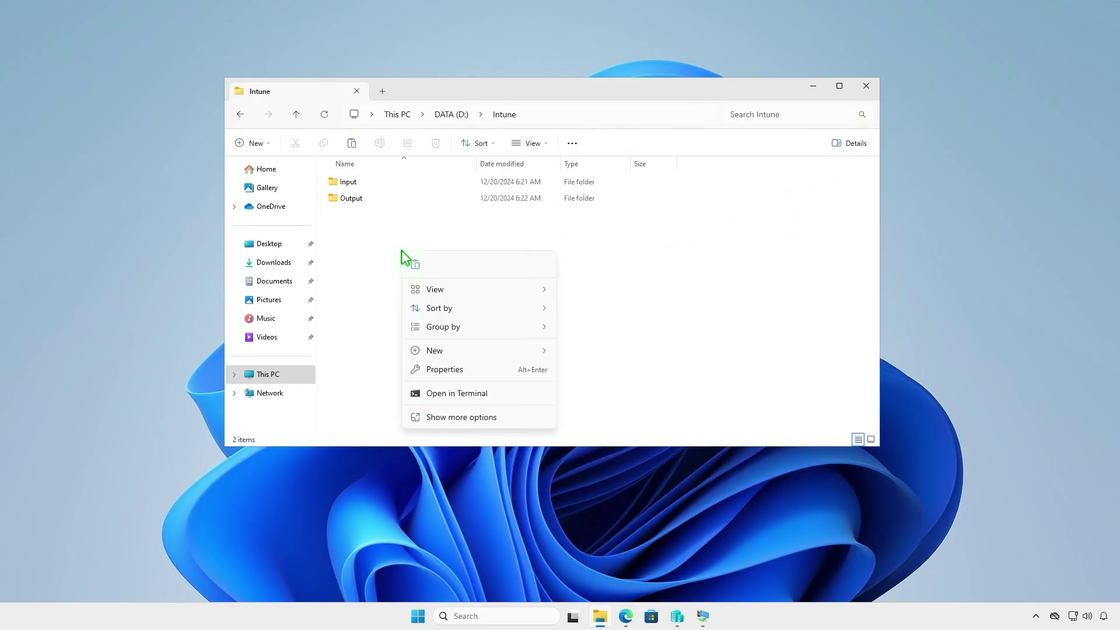
{"action": "left_click", "coordinate": [418, 268]}
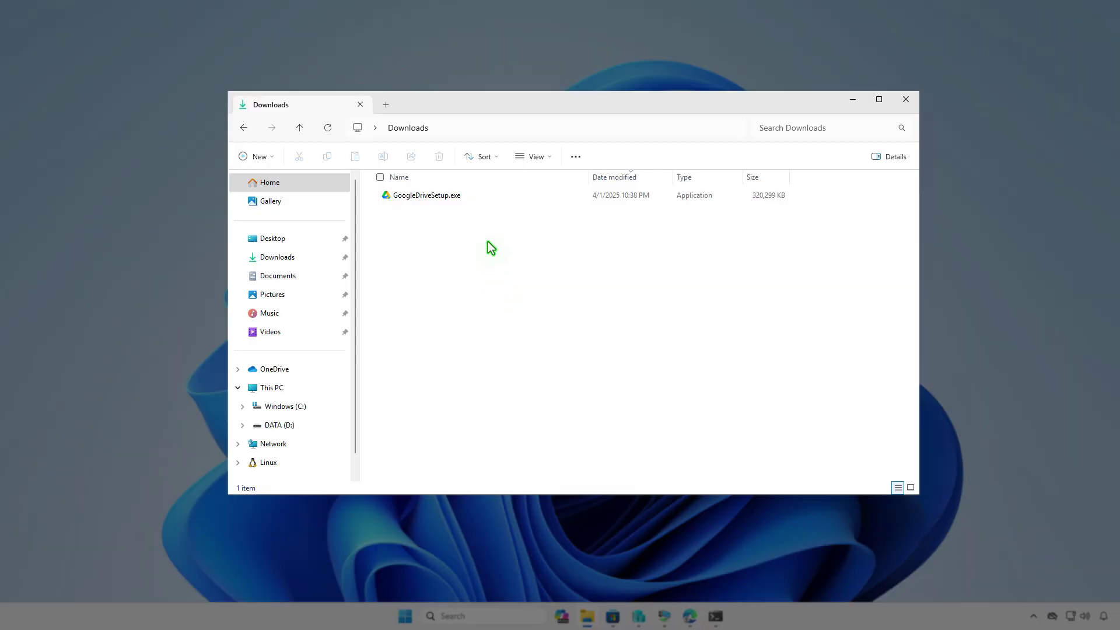
Rename GoogleDriveSetup.exe in the Downloads folder to setup.exe
{"action": "left_click", "coordinate": [472, 197]}
{"action": "key", "text": "F2"}
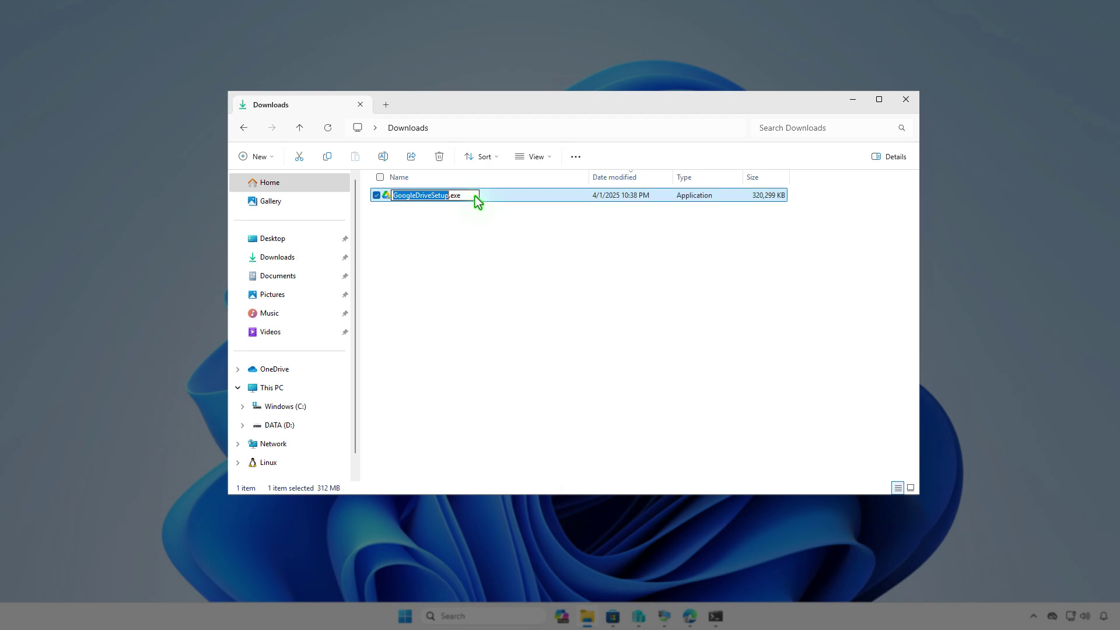
{"action": "type", "text": "setup"}
{"action": "key", "text": "Return"}
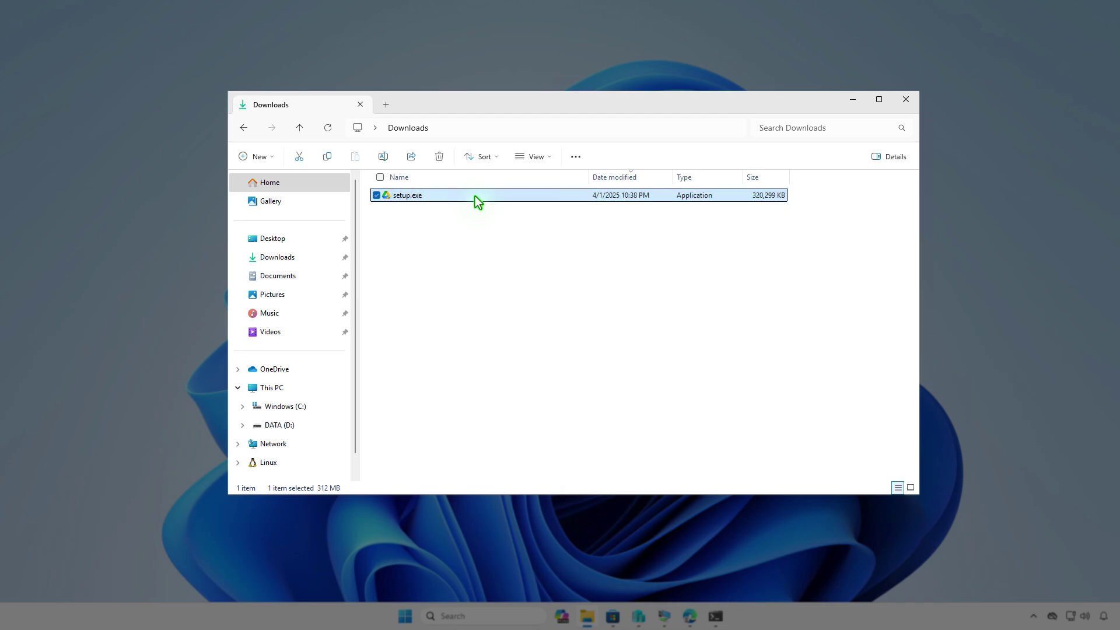
Copy setup.exe from the Downloads folder into D:\Intune\Input and return to the Intune folder
{"action": "right_click", "coordinate": [476, 203]}
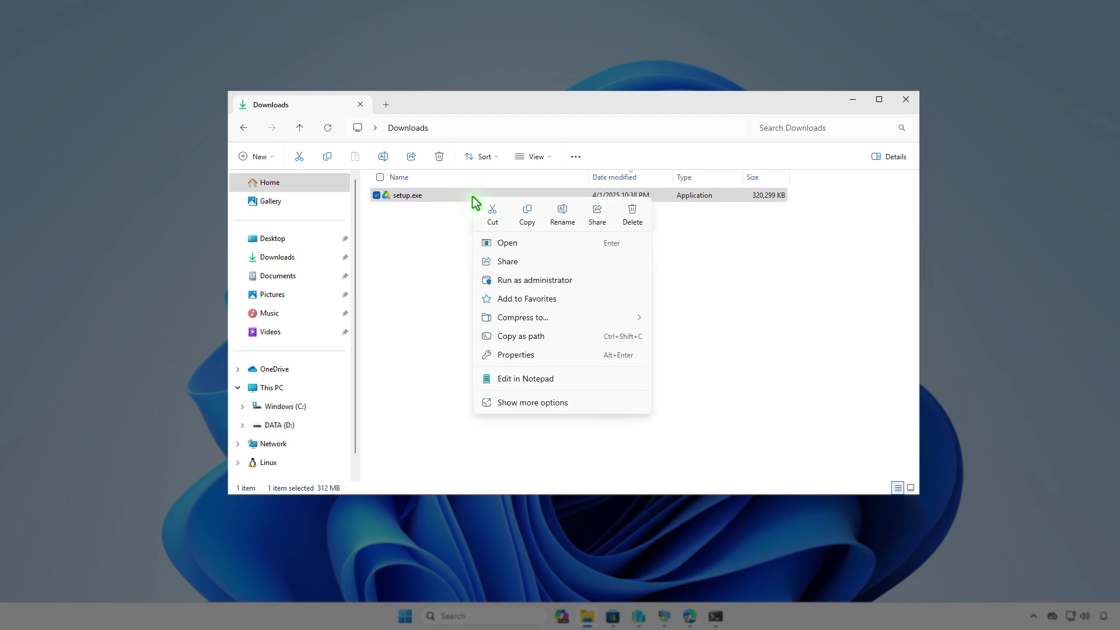
{"action": "left_click", "coordinate": [528, 219]}
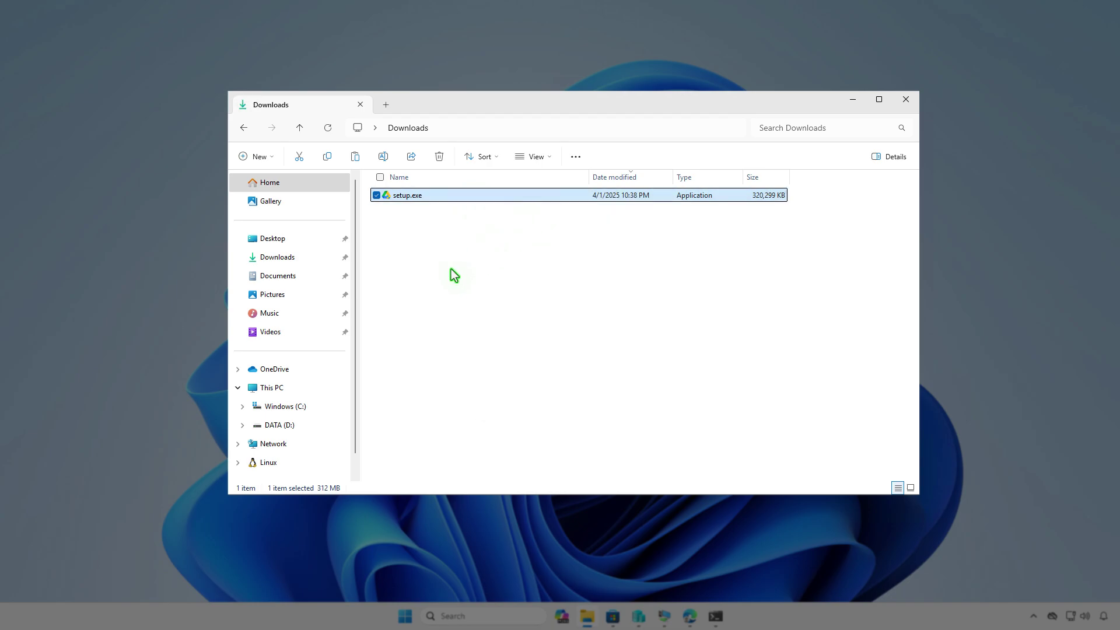
{"action": "left_click", "coordinate": [312, 386]}
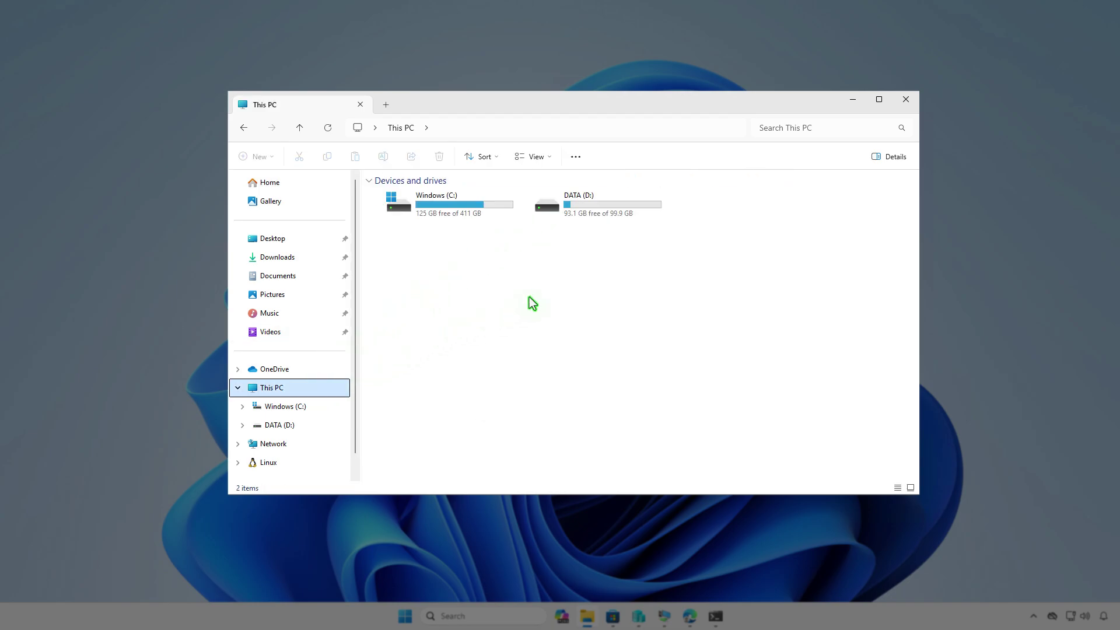
{"action": "double_click", "coordinate": [610, 211]}
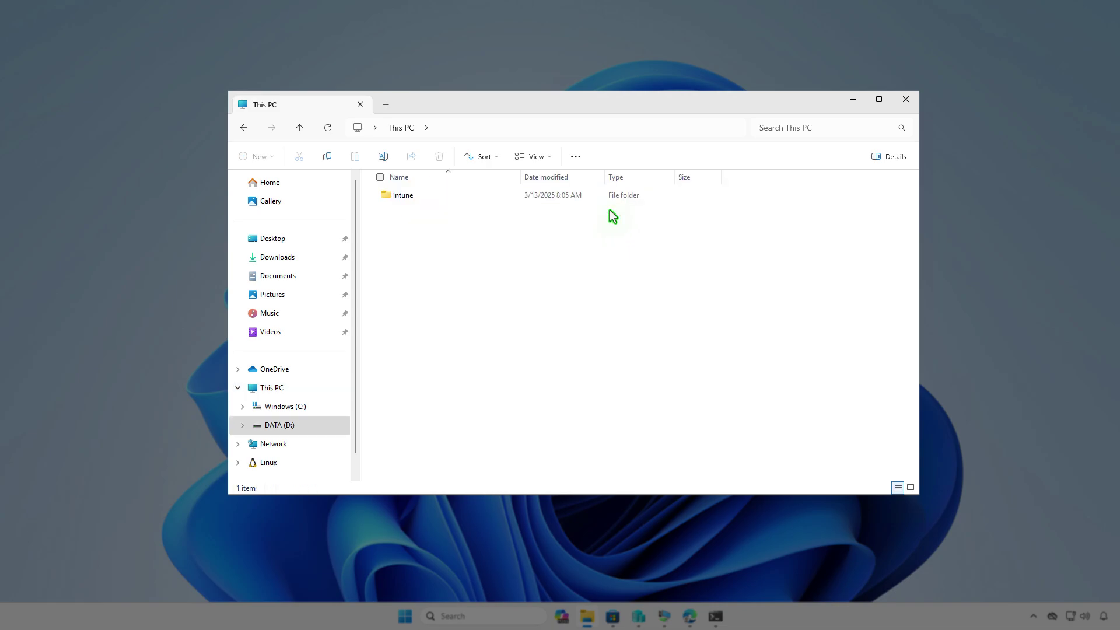
{"action": "double_click", "coordinate": [562, 197]}
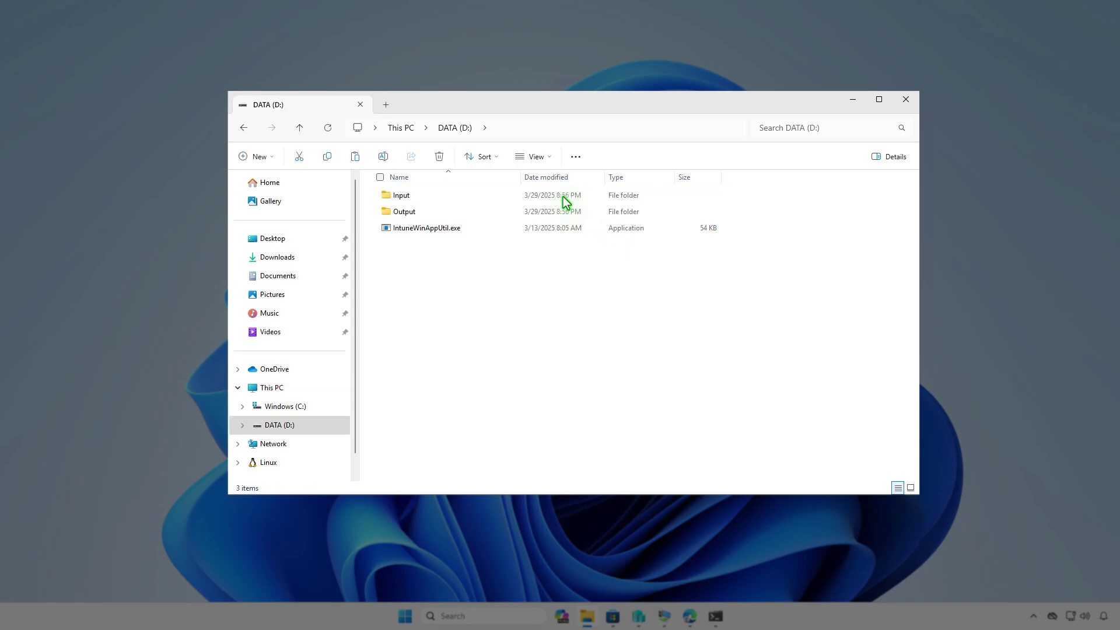
{"action": "double_click", "coordinate": [507, 196]}
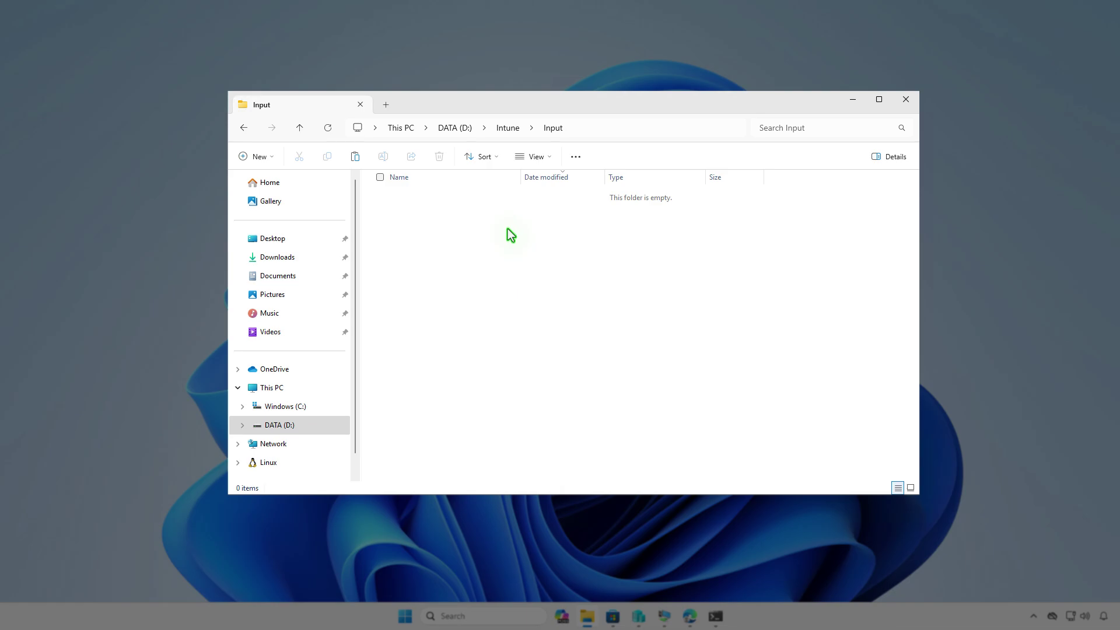
{"action": "right_click", "coordinate": [508, 228]}
{"action": "left_click", "coordinate": [521, 252]}
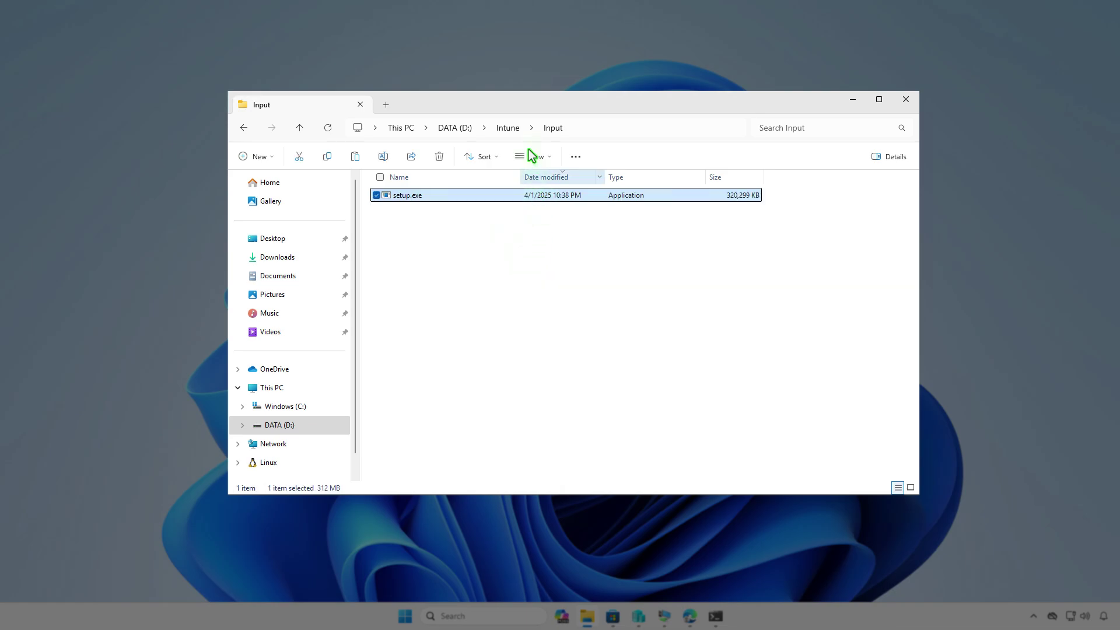
{"action": "left_click", "coordinate": [518, 131]}
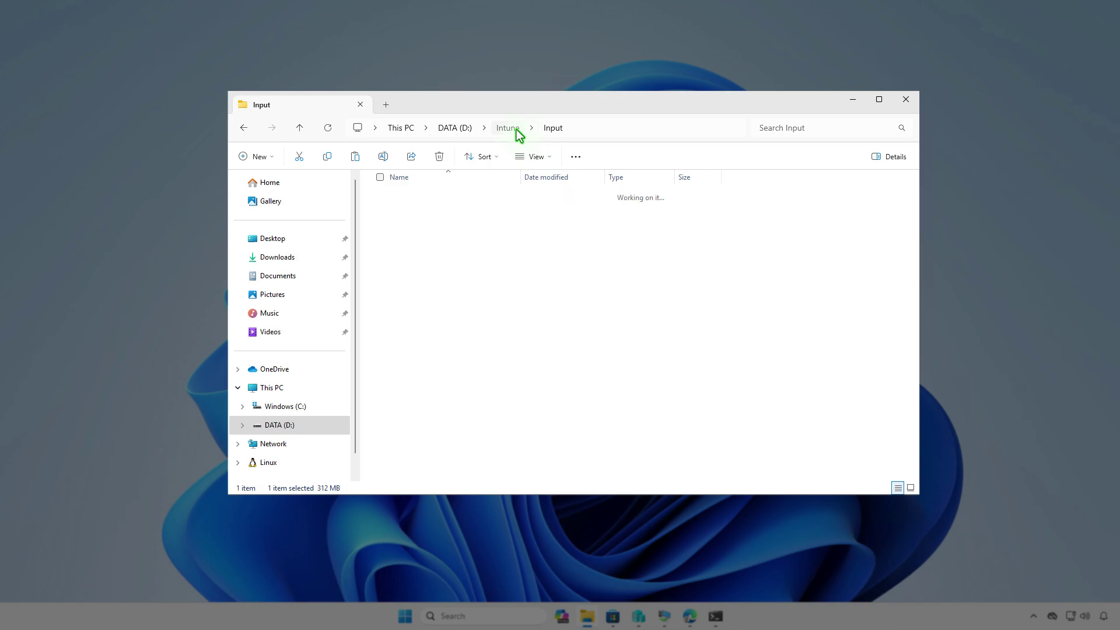
{"action": "left_click", "coordinate": [566, 274]}
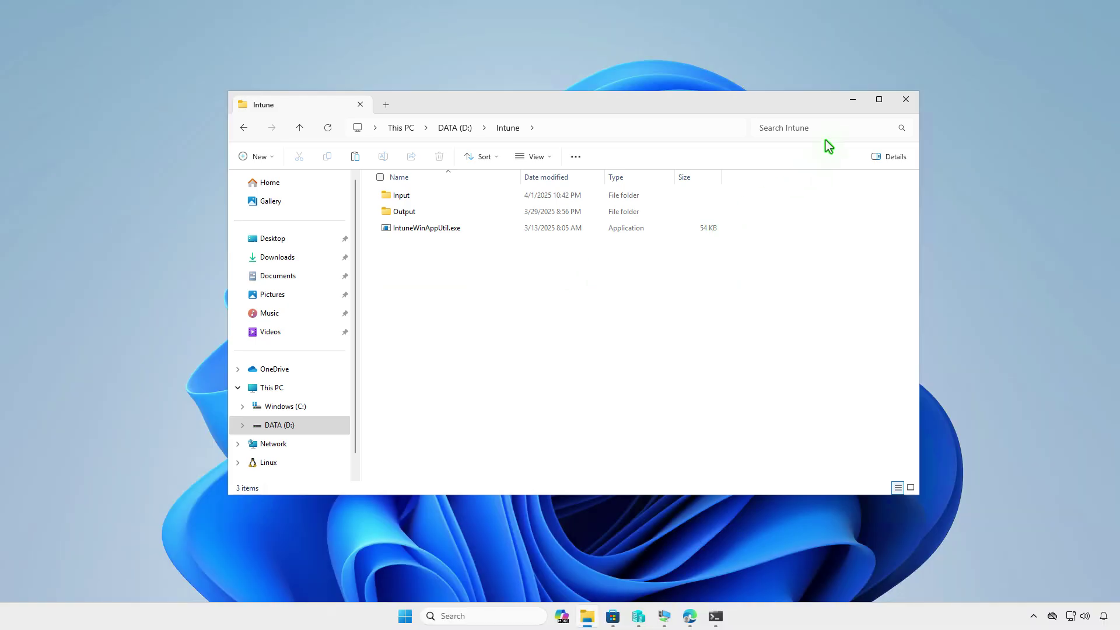
Minimize File Explorer and switch to a new Terminal with administrator rights, changing its working directory to D:\Intune
{"action": "left_click", "coordinate": [849, 99]}
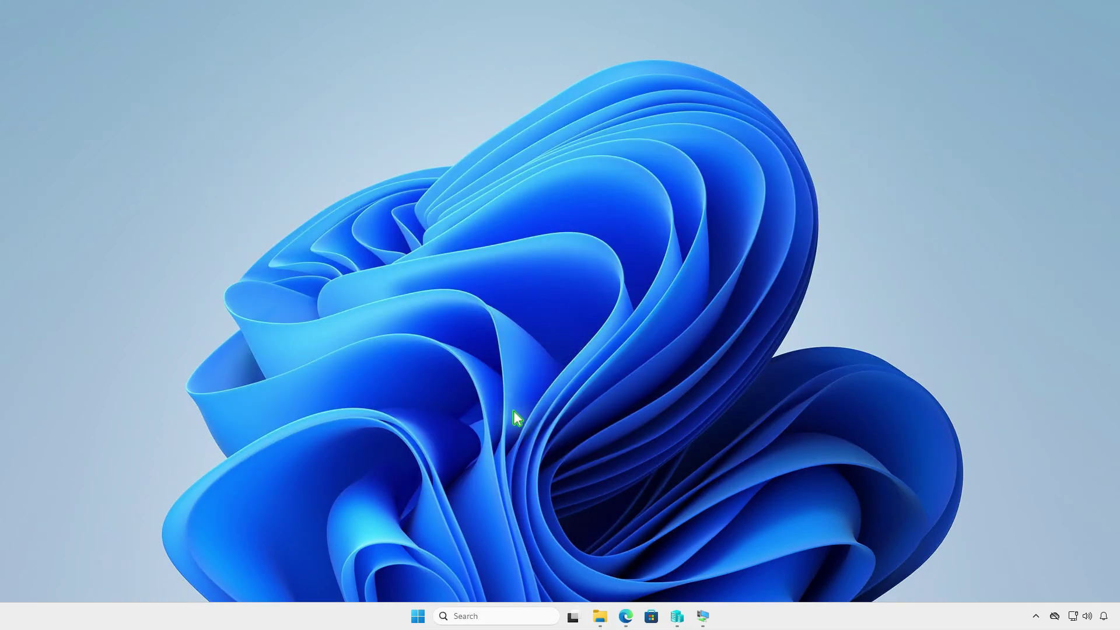
{"action": "right_click", "coordinate": [418, 616]}
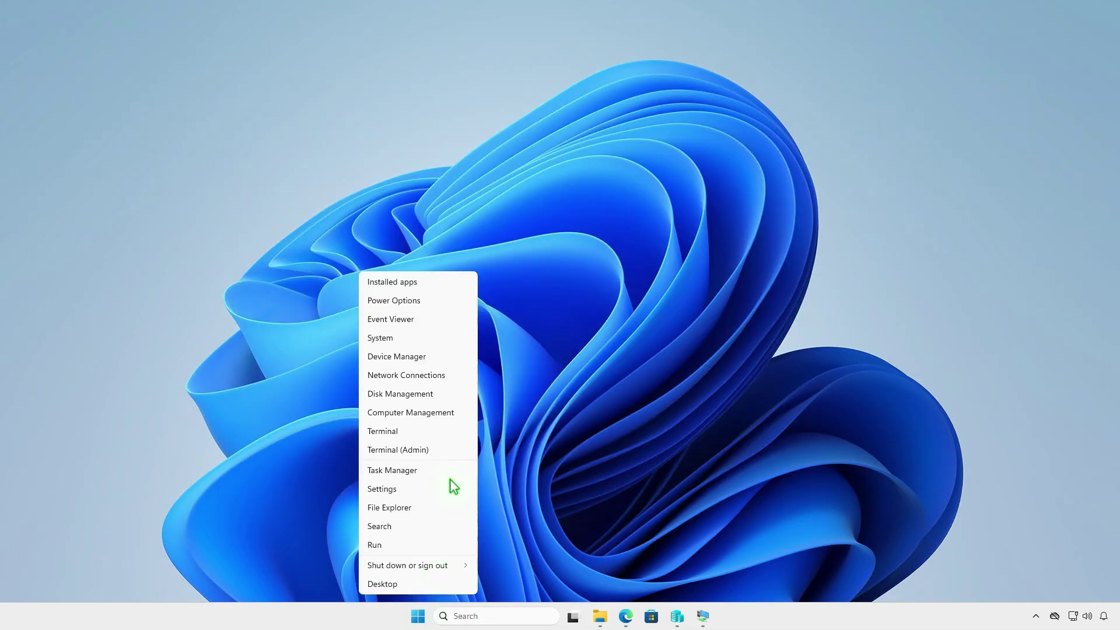
{"action": "left_click", "coordinate": [449, 451]}
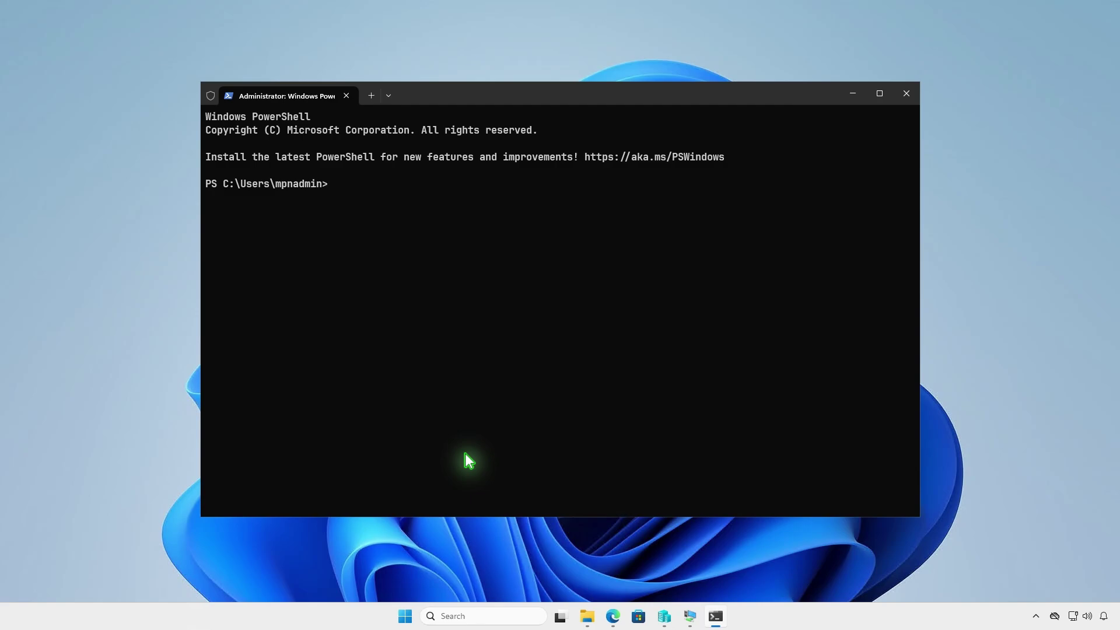
{"action": "type", "text": "cd d"}
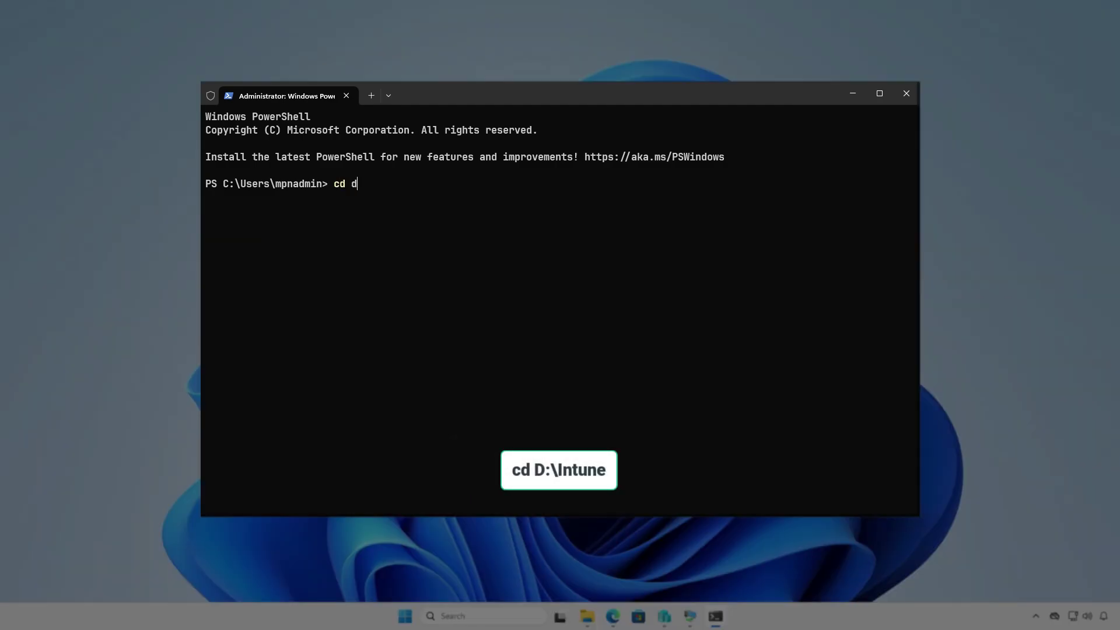
{"action": "type", "text": ":\\In"}
{"action": "key", "text": "Tab"}
{"action": "key", "text": "Return"}
{"action": "key", "text": "Return"}
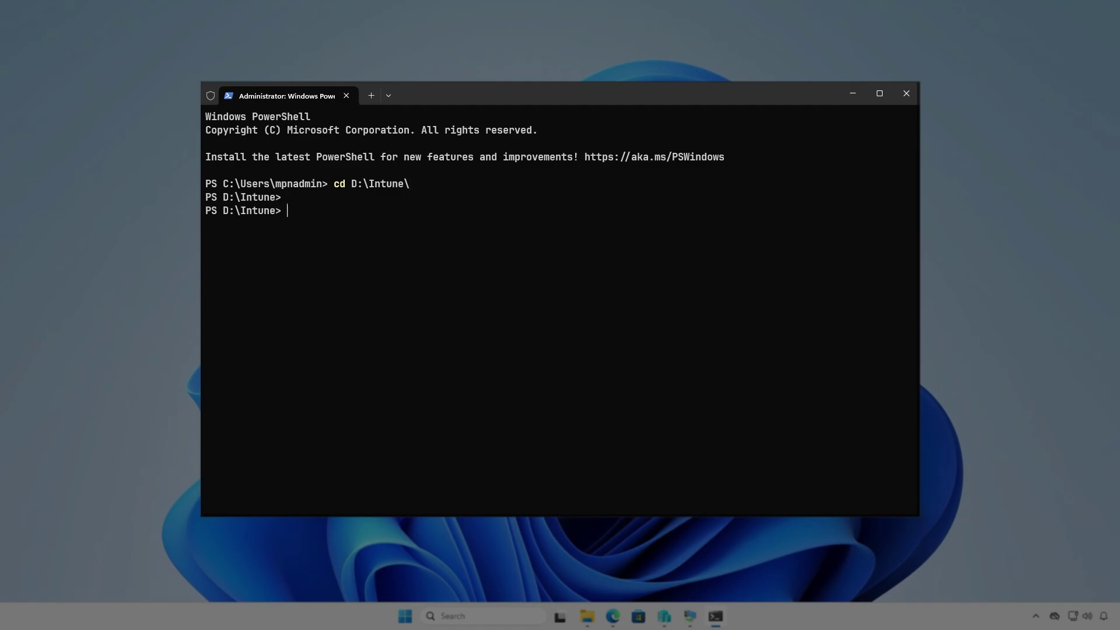
Run IntuneWinAppUtil.exe from D:\Intune and specify D:\Intune\Input as the source folder
{"action": "type", "text": "inte"}
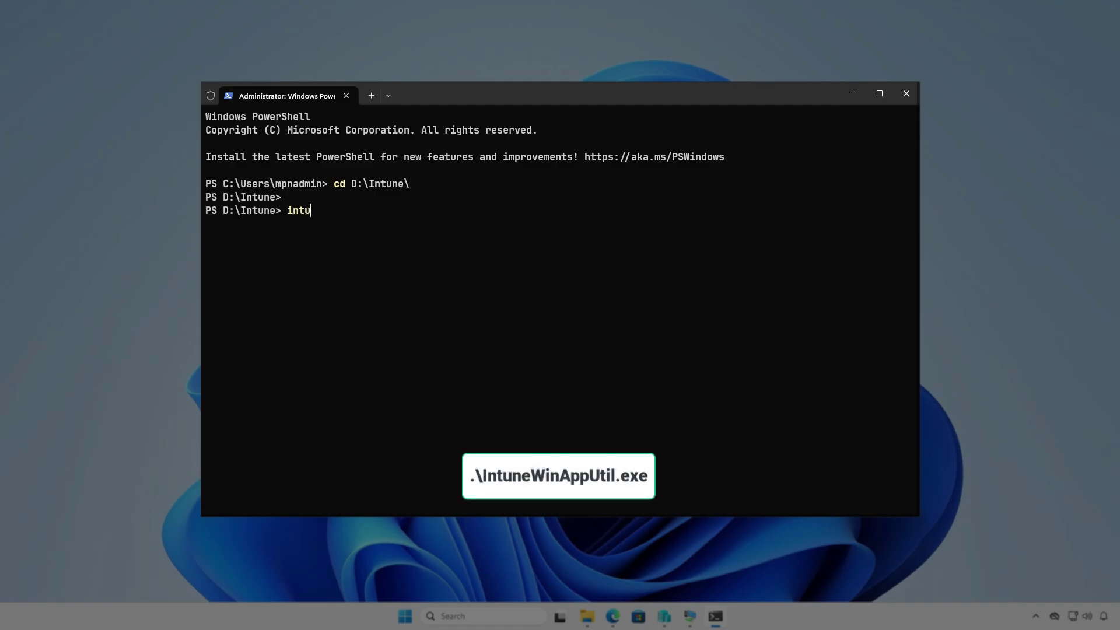
{"action": "key", "text": "Tab"}
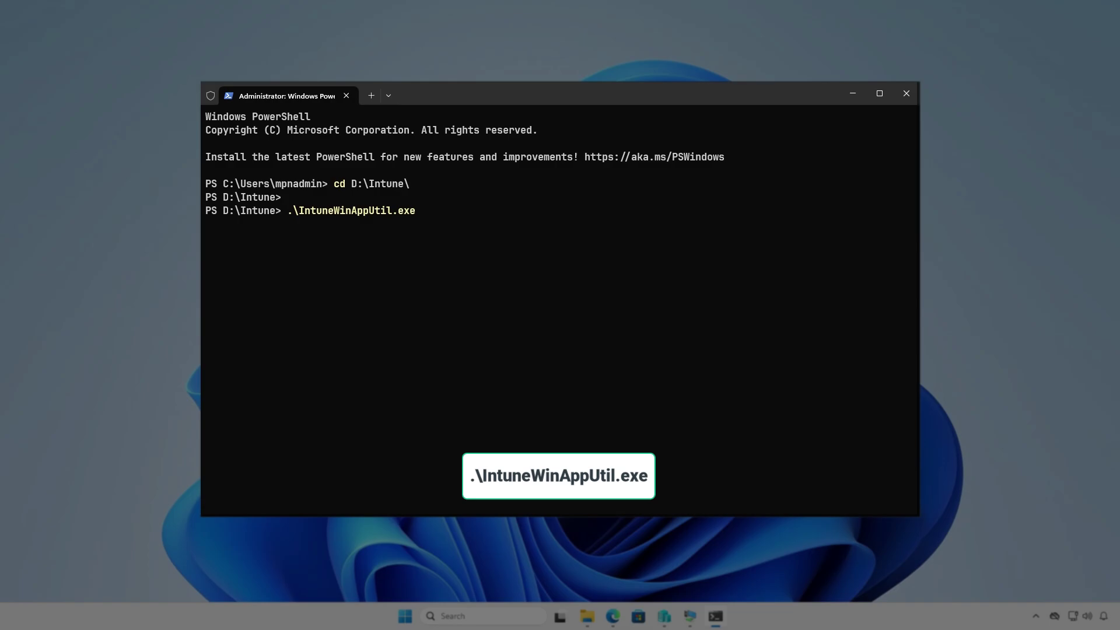
{"action": "key", "text": "Return"}
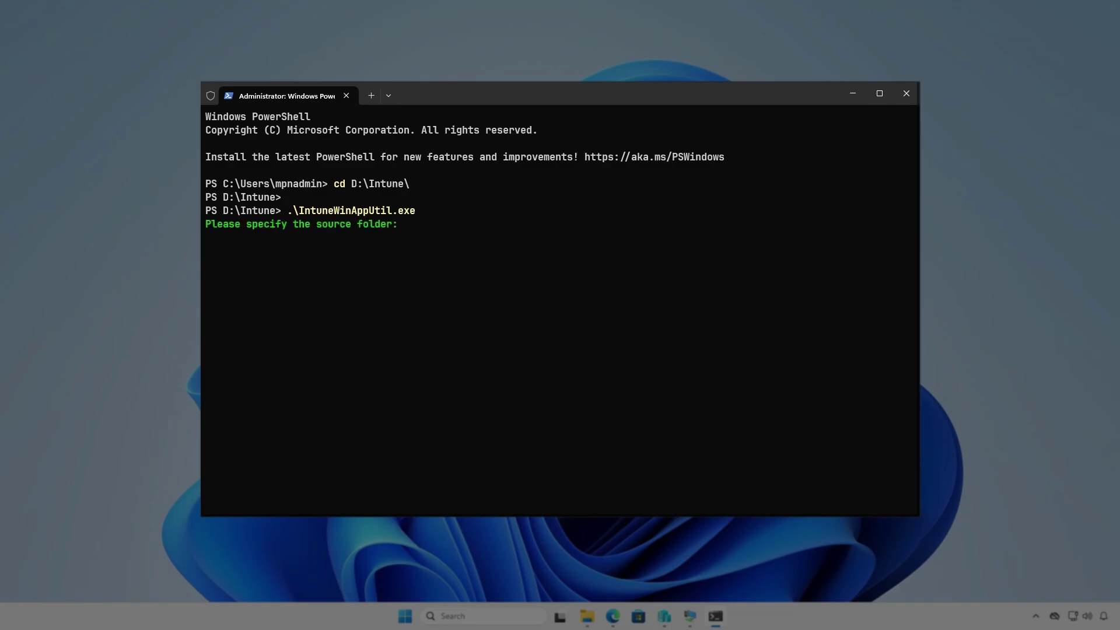
{"action": "type", "text": "D:\\Intune"}
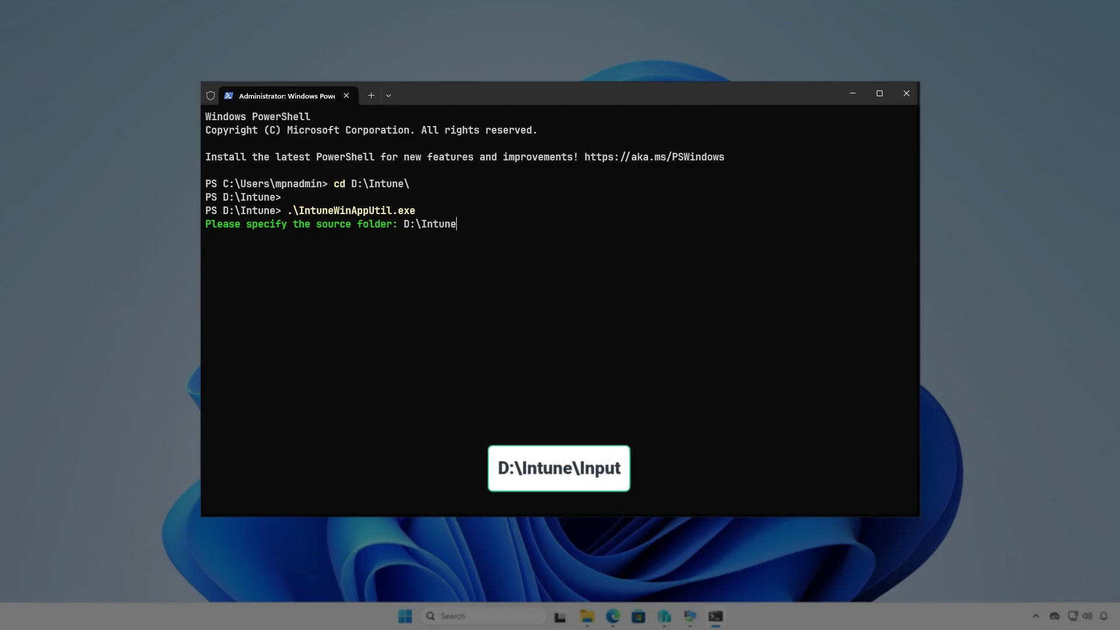
{"action": "type", "text": "\\Input"}
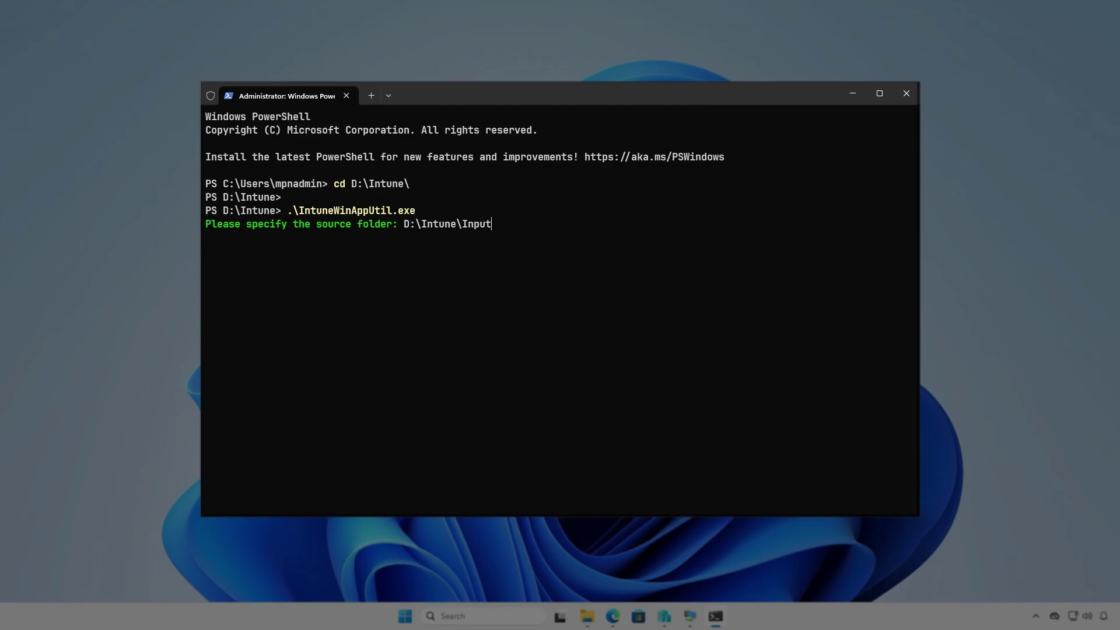
{"action": "key", "text": "Return"}
Specify D:\Intune\Input\setup.exe as the setup file to package
{"action": "type", "text": "D:\\"}
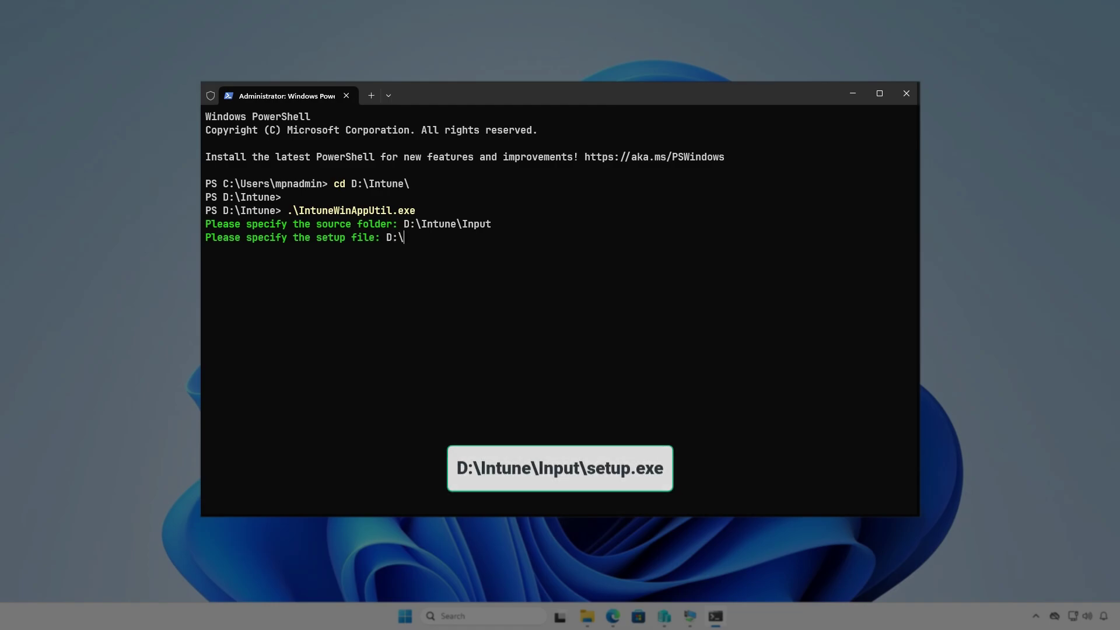
{"action": "type", "text": "Intune\\Inp"}
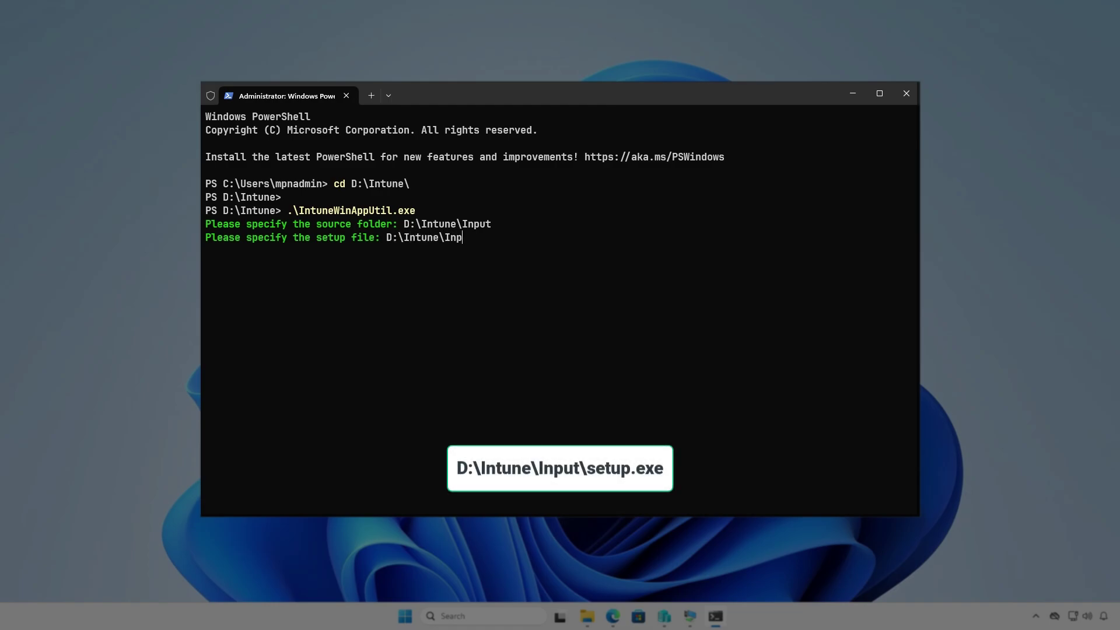
{"action": "type", "text": "ut\\setup.exe"}
{"action": "key", "text": "Return"}
Specify D:\Intune\Output as the output folder and decline a catalog folder so the package is generated
{"action": "type", "text": "D:"}
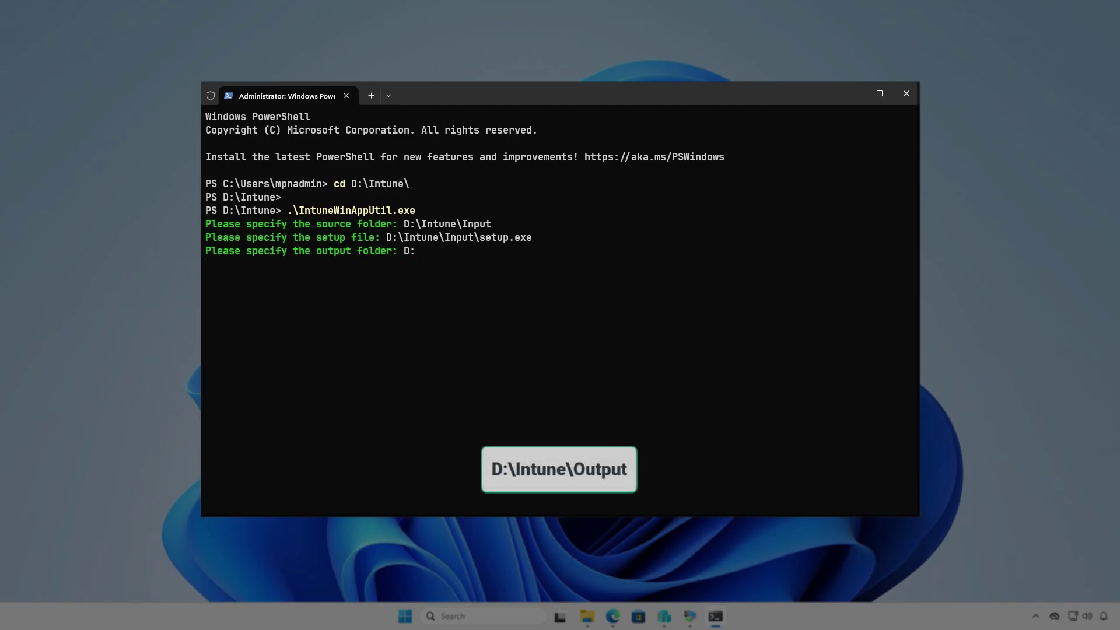
{"action": "type", "text": "\\I"}
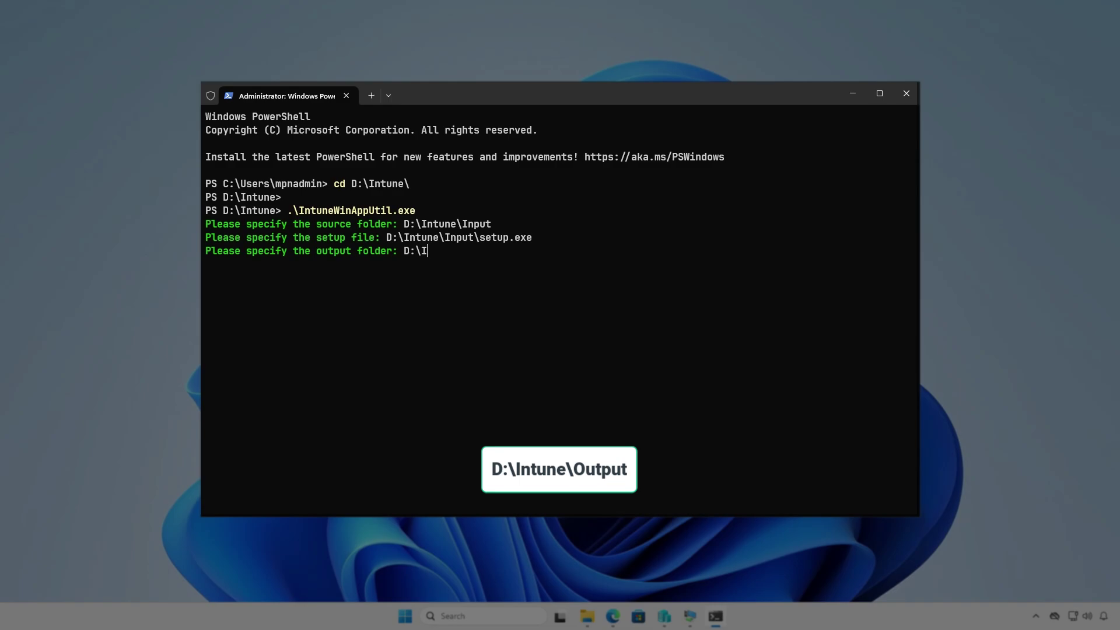
{"action": "type", "text": "ntune\\Output"}
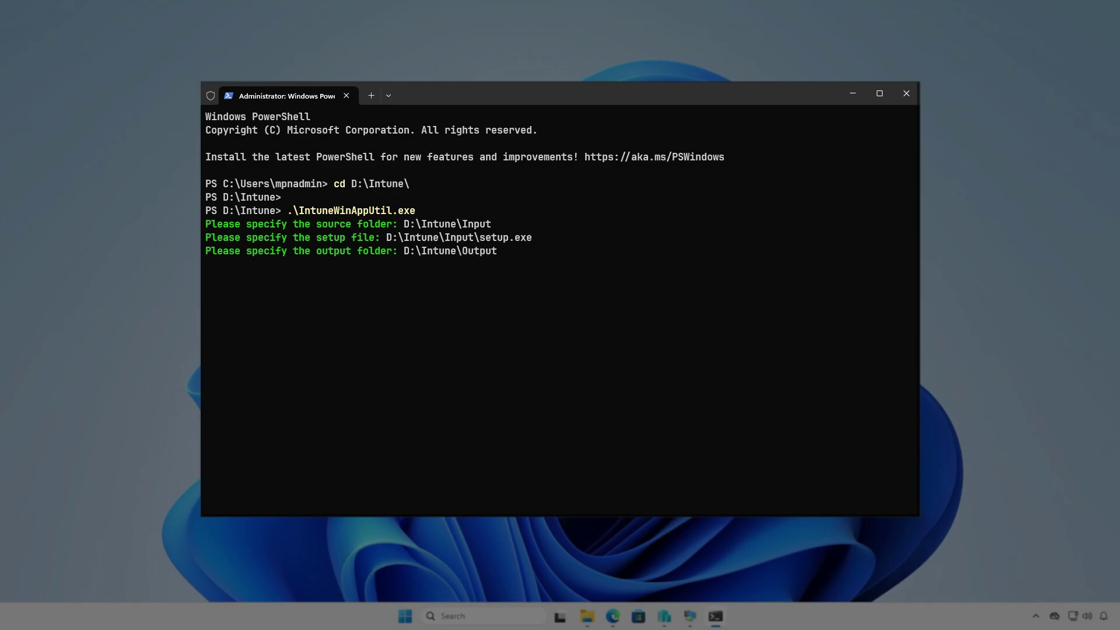
{"action": "key", "text": "Return"}
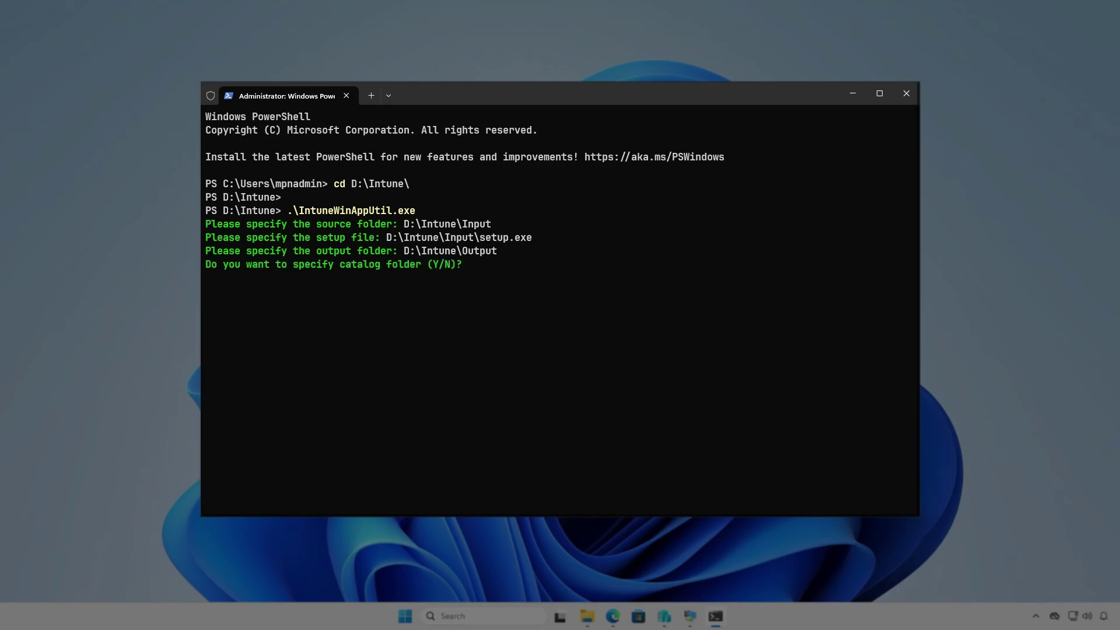
{"action": "key", "text": "n"}
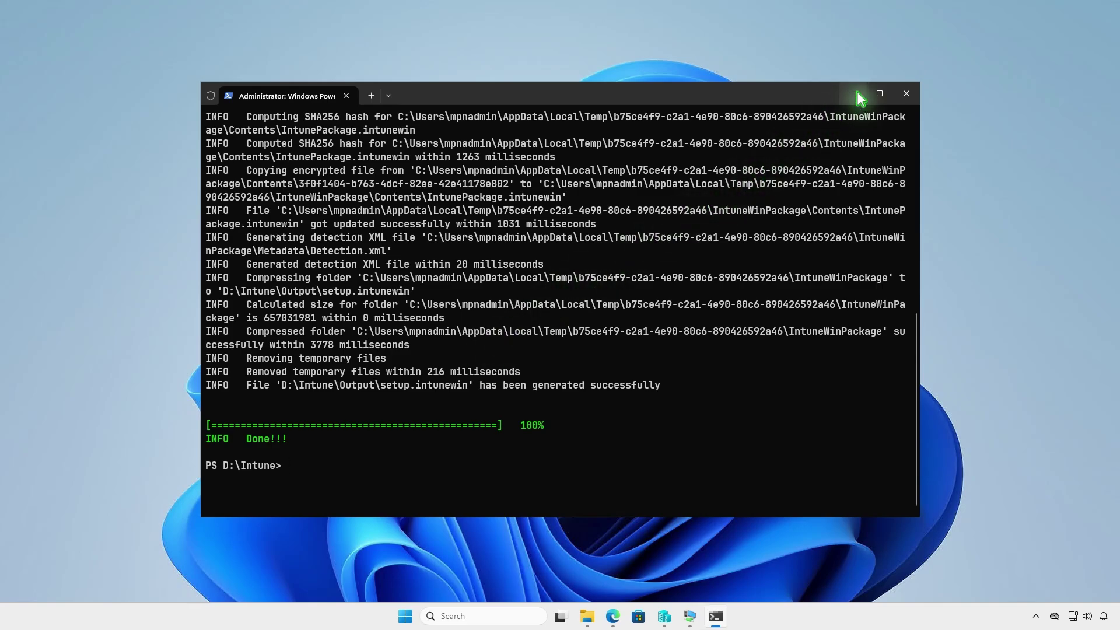
Minimize Terminal, check D:\Intune\Output in File Explorer for the generated package, and minimize that window too
{"action": "left_click", "coordinate": [854, 95]}
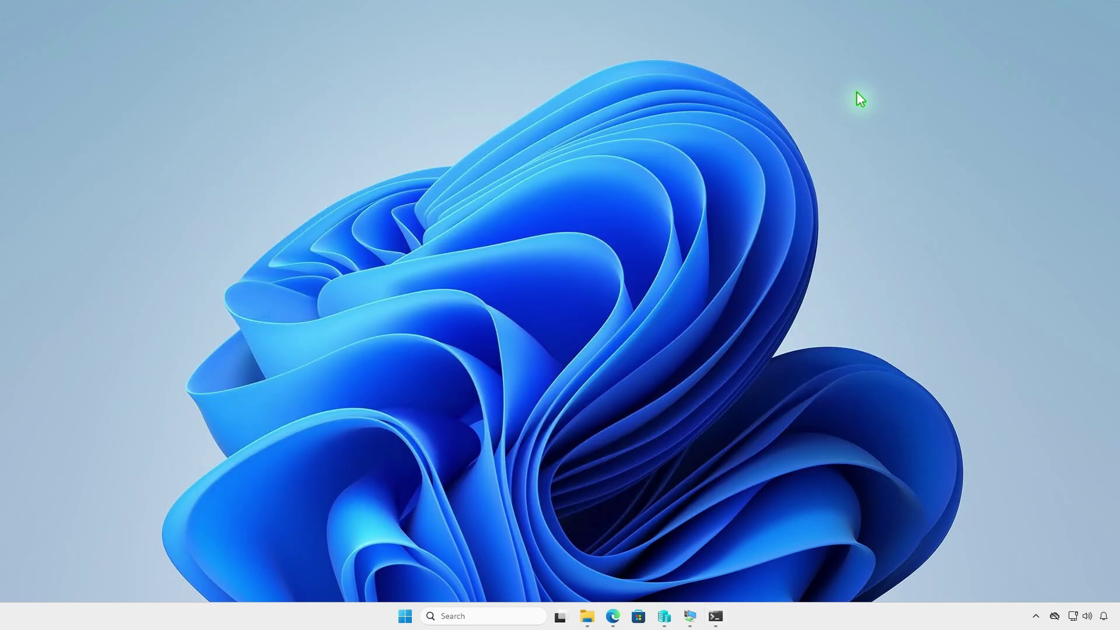
{"action": "left_click", "coordinate": [588, 615]}
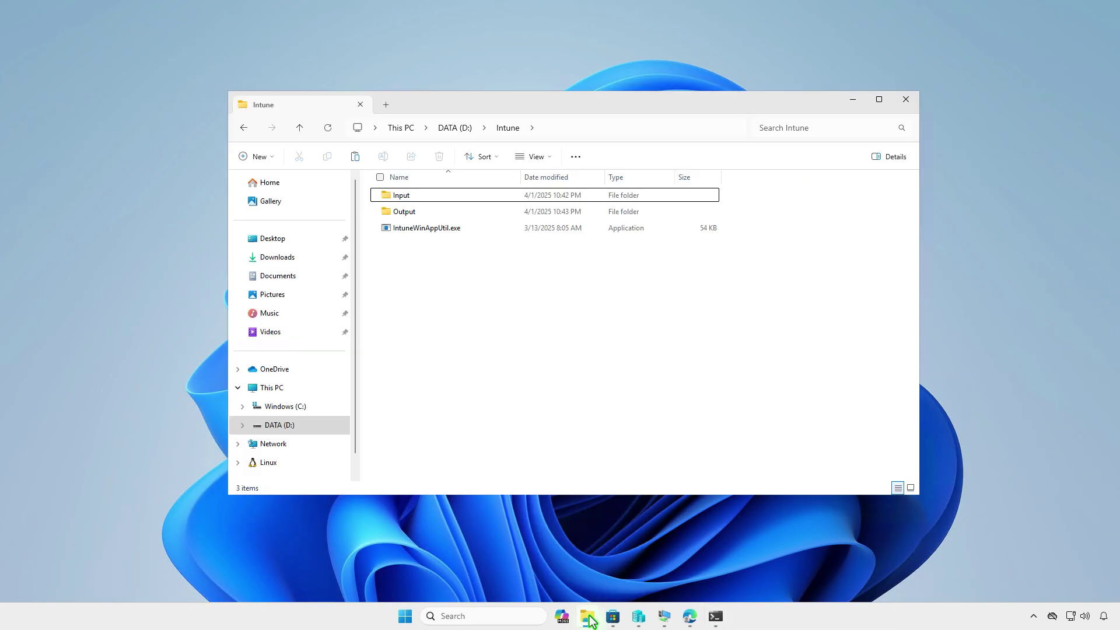
{"action": "double_click", "coordinate": [436, 212]}
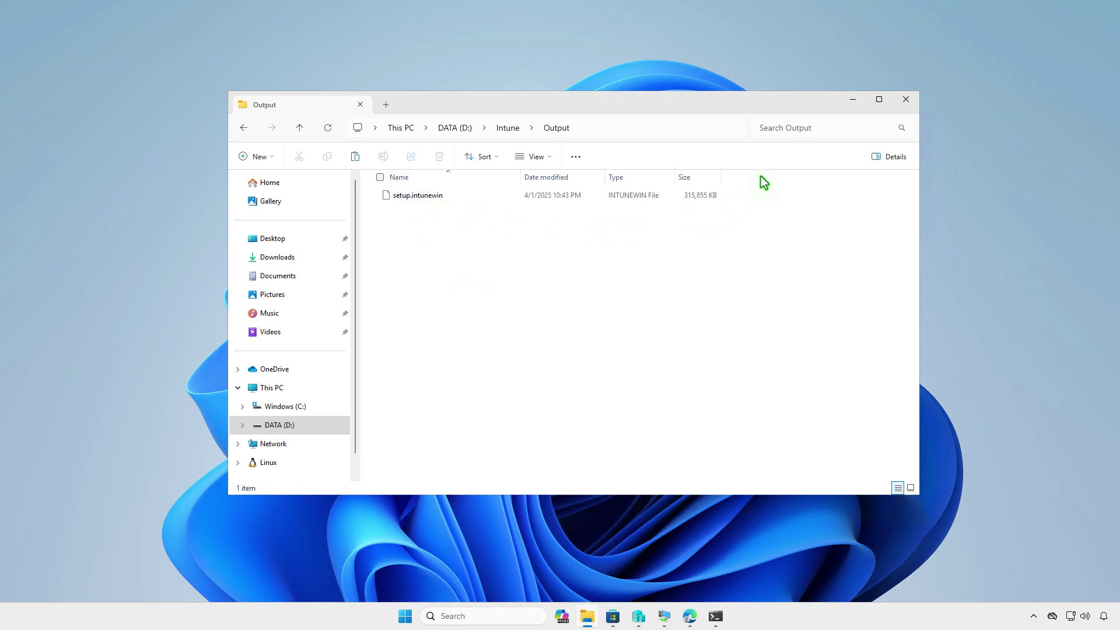
{"action": "left_click", "coordinate": [848, 100]}
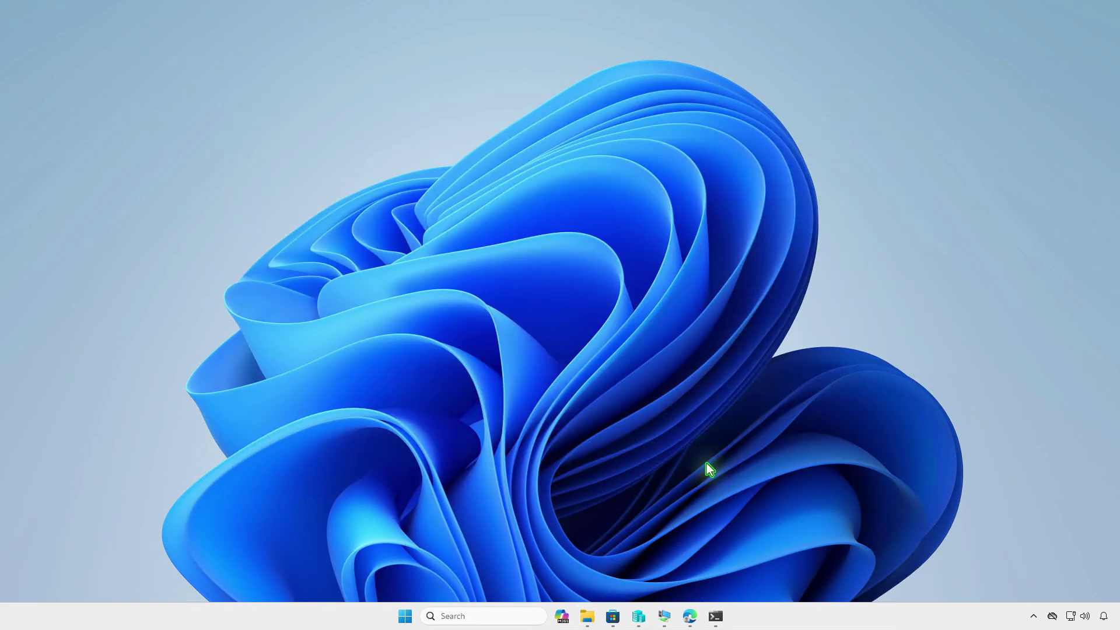
Switch to the Microsoft Intune admin center in Edge and open the list of Windows apps
{"action": "left_click", "coordinate": [690, 617]}
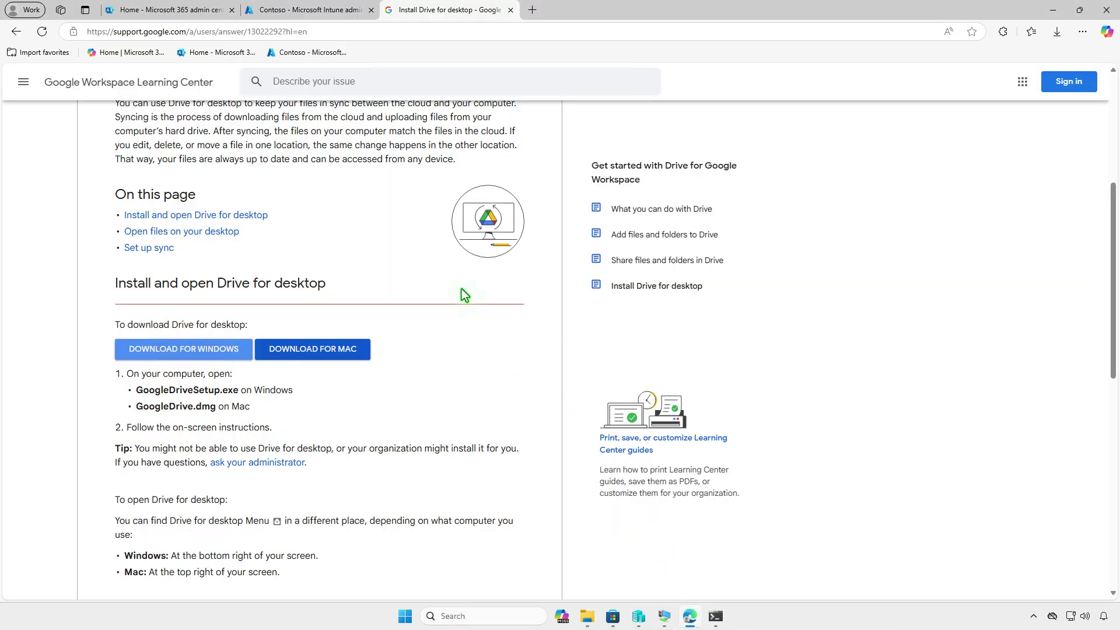
{"action": "left_click", "coordinate": [343, 17]}
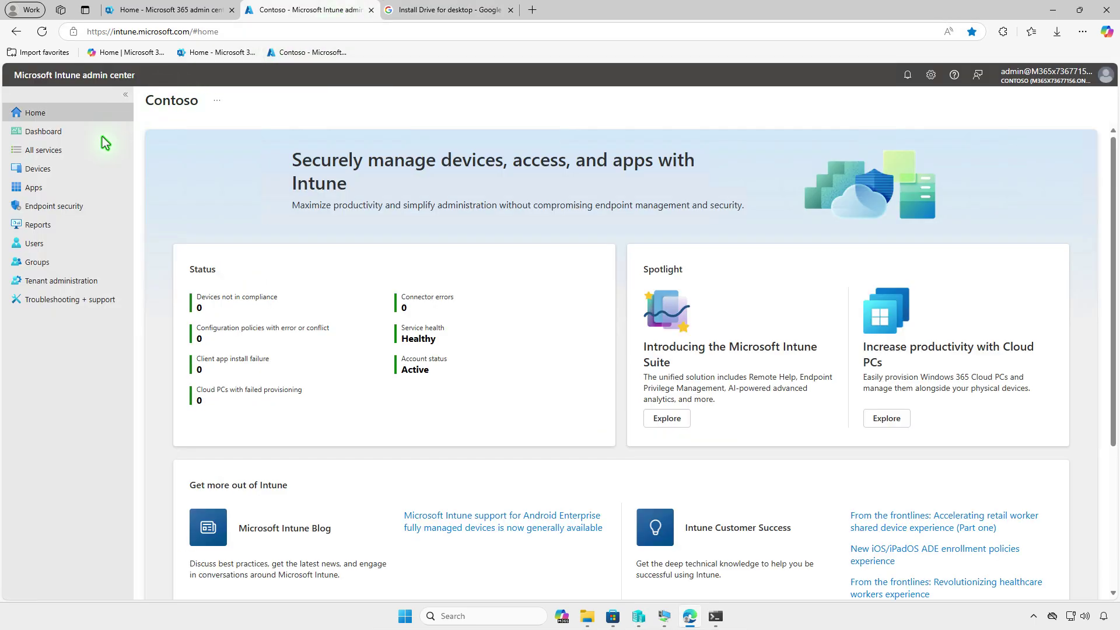
{"action": "left_click", "coordinate": [72, 190]}
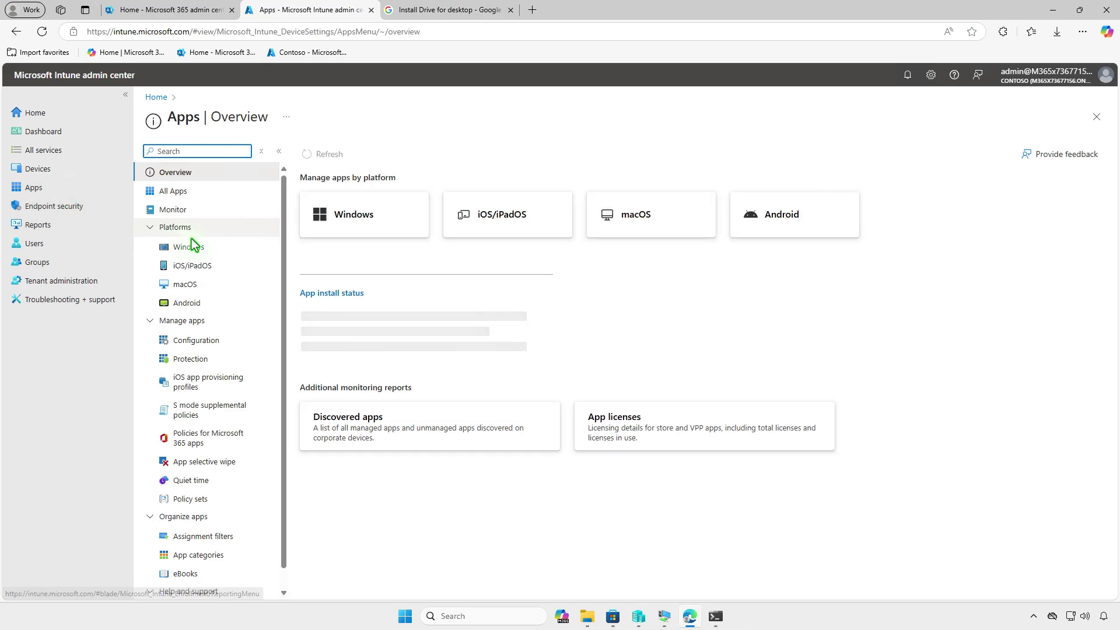
{"action": "left_click", "coordinate": [215, 248]}
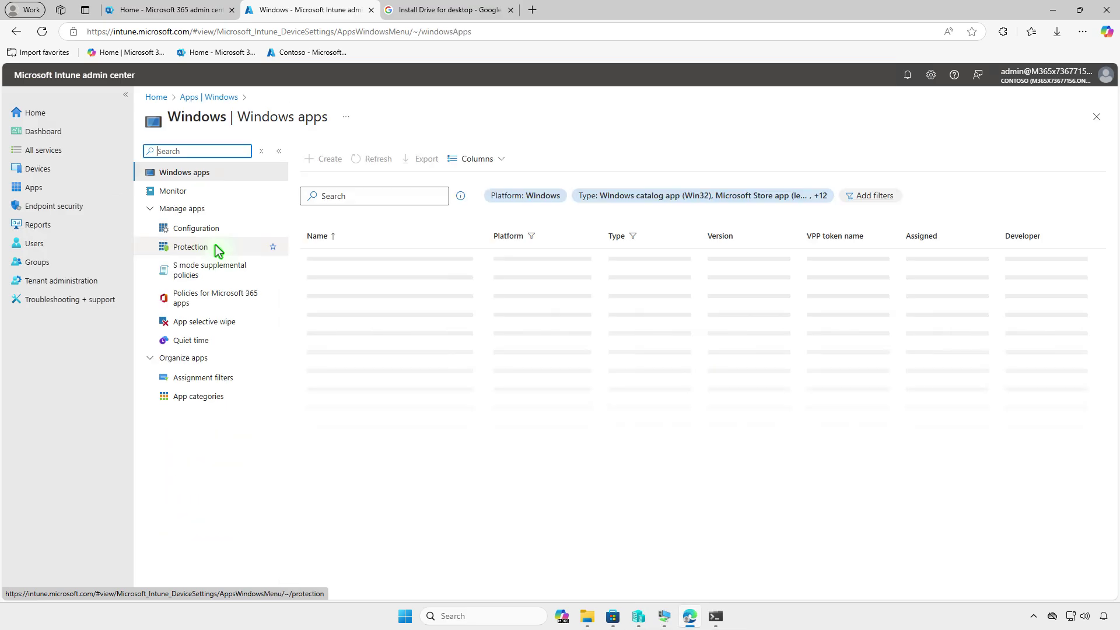
Start creating a new app with the app type Windows app (Win32)
{"action": "left_click", "coordinate": [308, 167]}
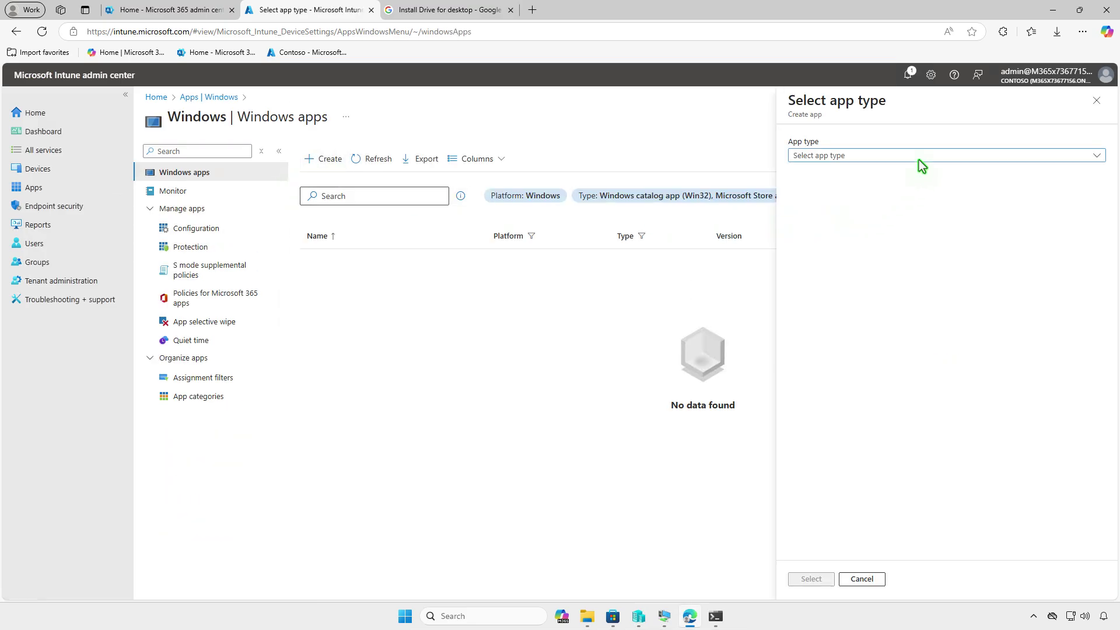
{"action": "left_click", "coordinate": [918, 155]}
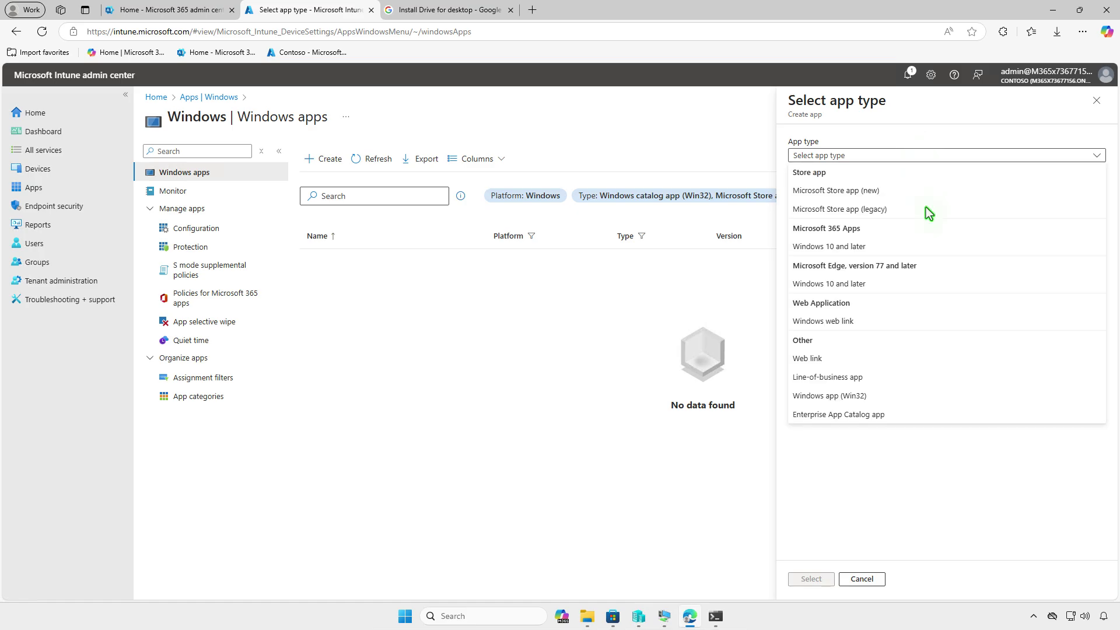
{"action": "left_click", "coordinate": [890, 392]}
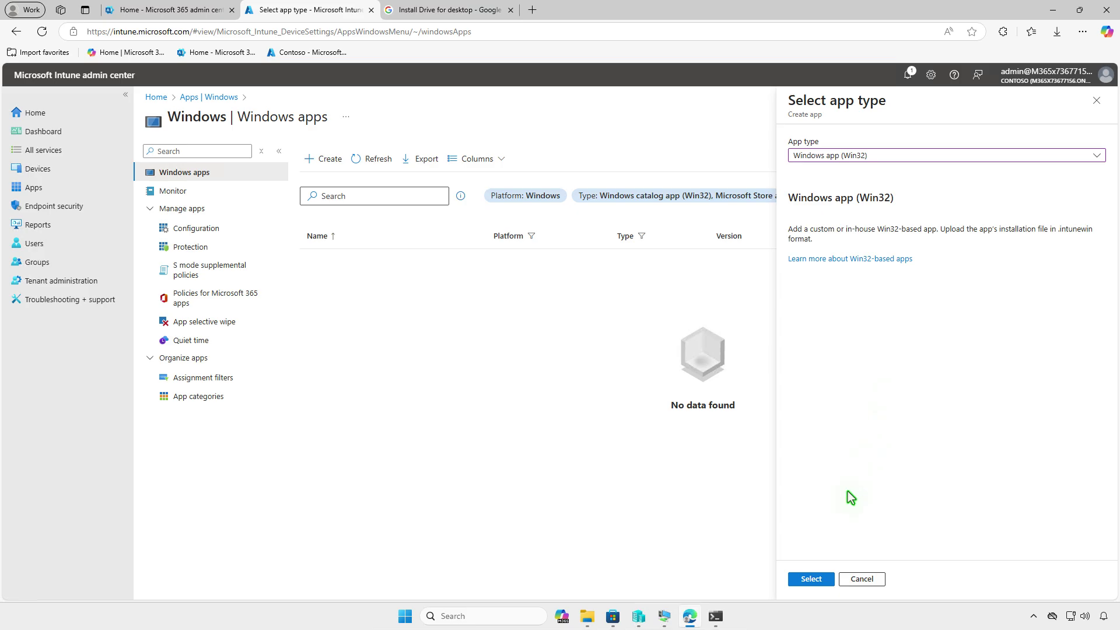
{"action": "left_click", "coordinate": [825, 580]}
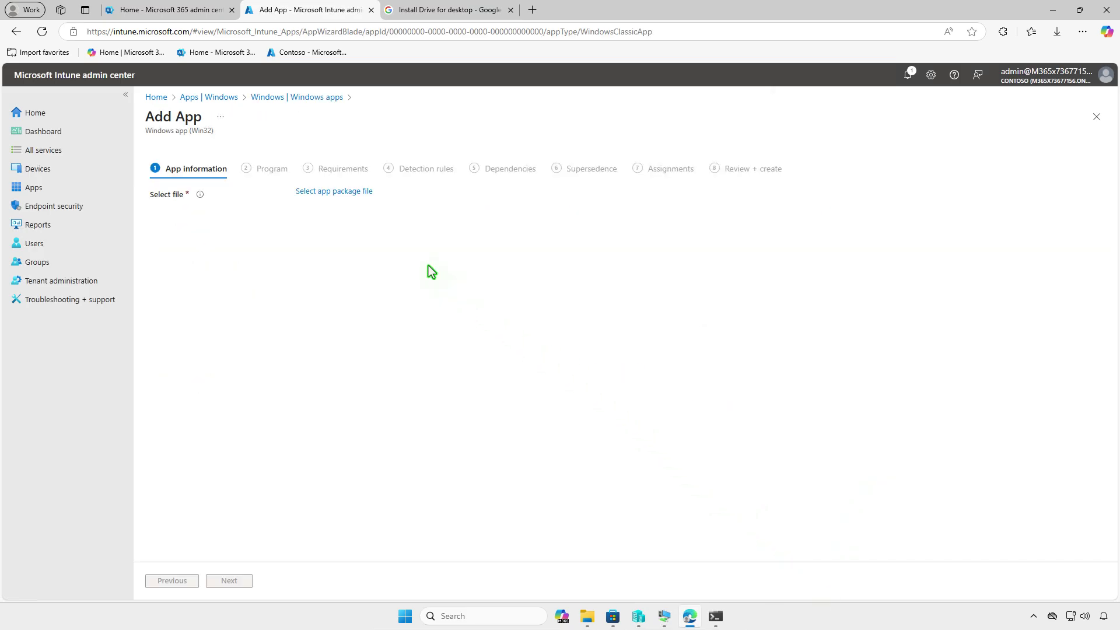
Select setup.intunewin from D:\Intune\Output as the app package file and confirm it
{"action": "left_click", "coordinate": [369, 193]}
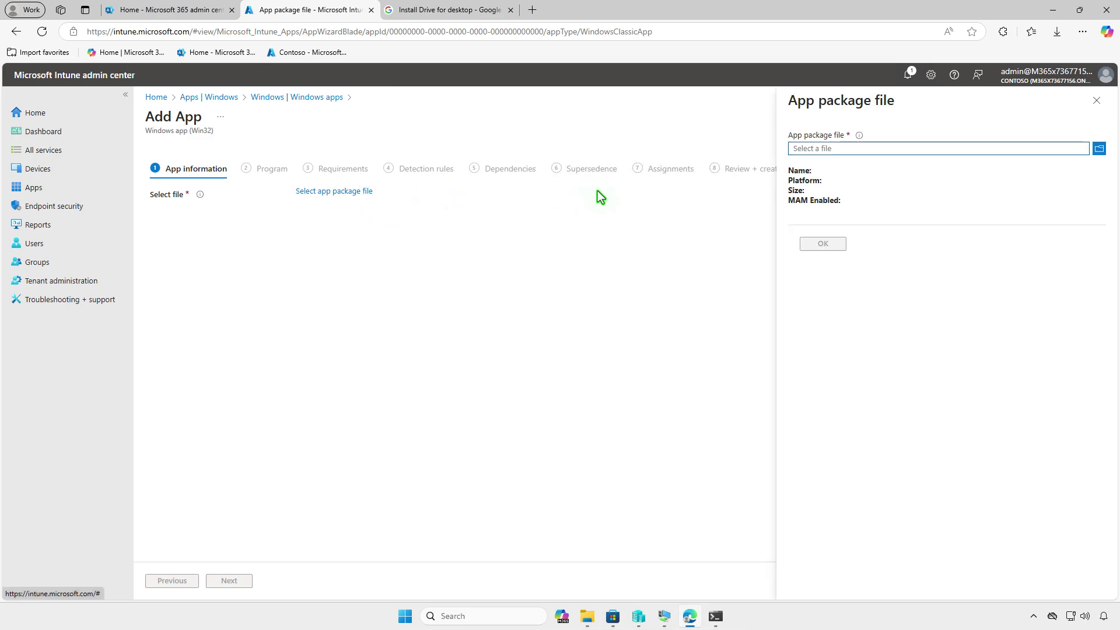
{"action": "left_click", "coordinate": [847, 149]}
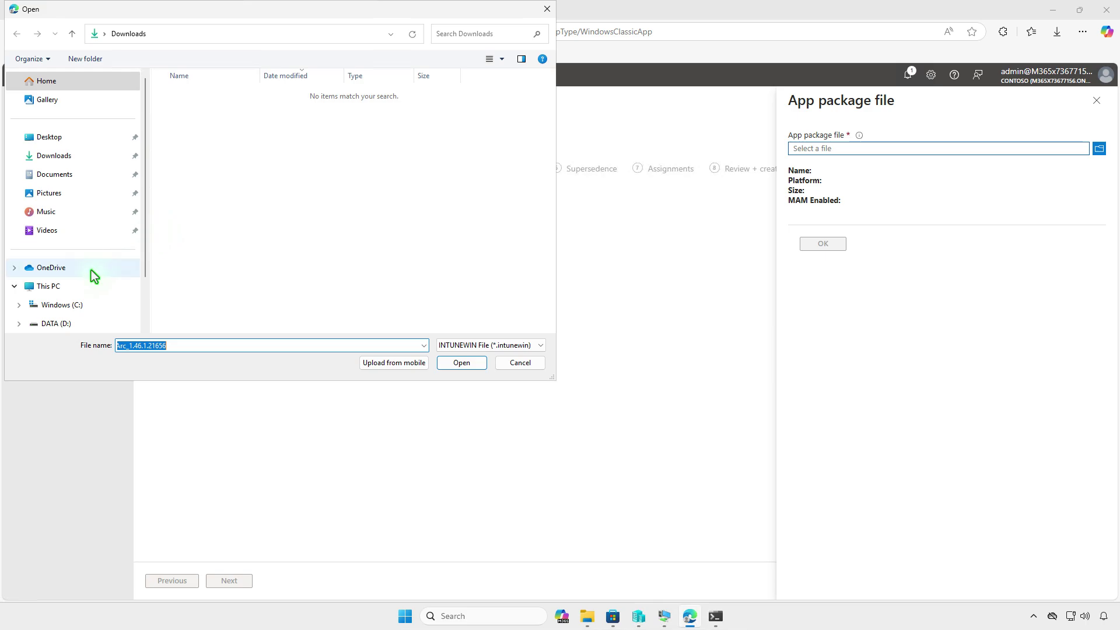
{"action": "left_click", "coordinate": [84, 286]}
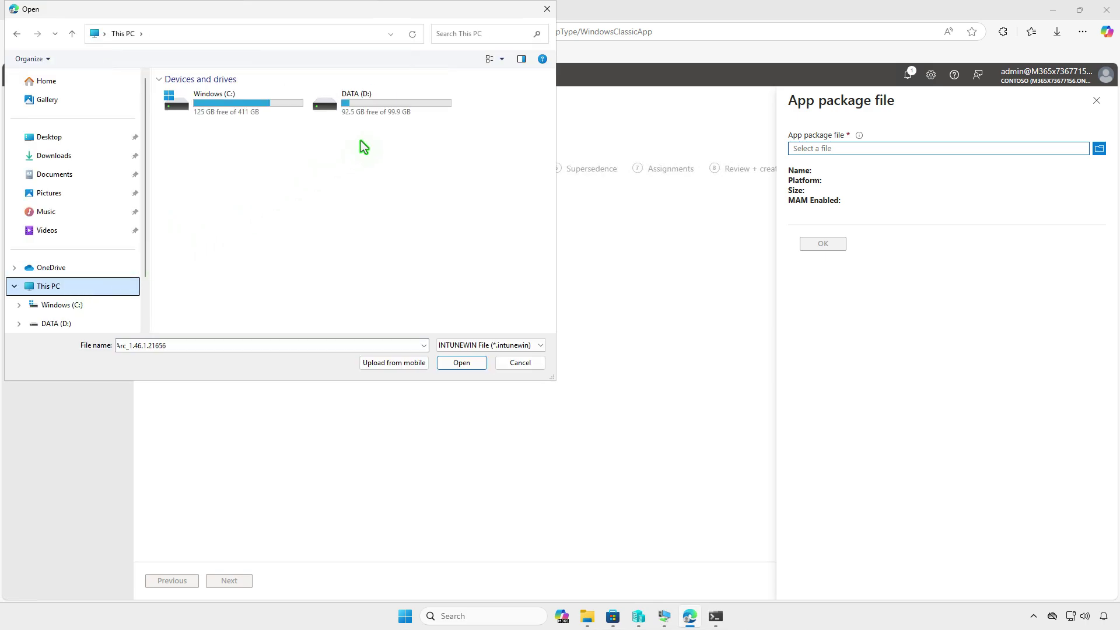
{"action": "double_click", "coordinate": [380, 113]}
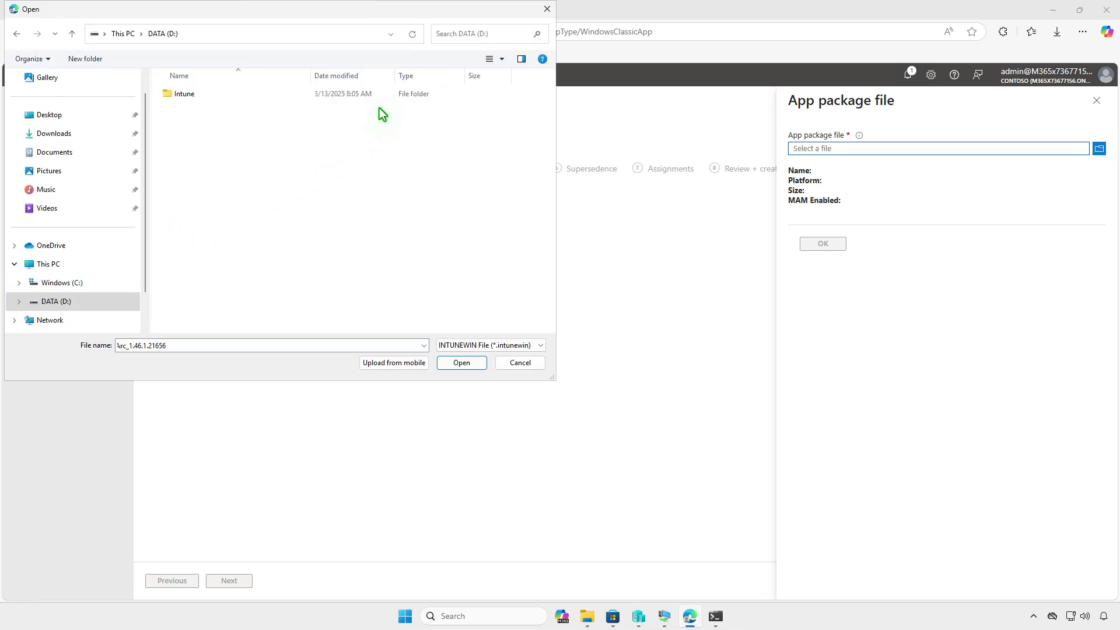
{"action": "double_click", "coordinate": [267, 93]}
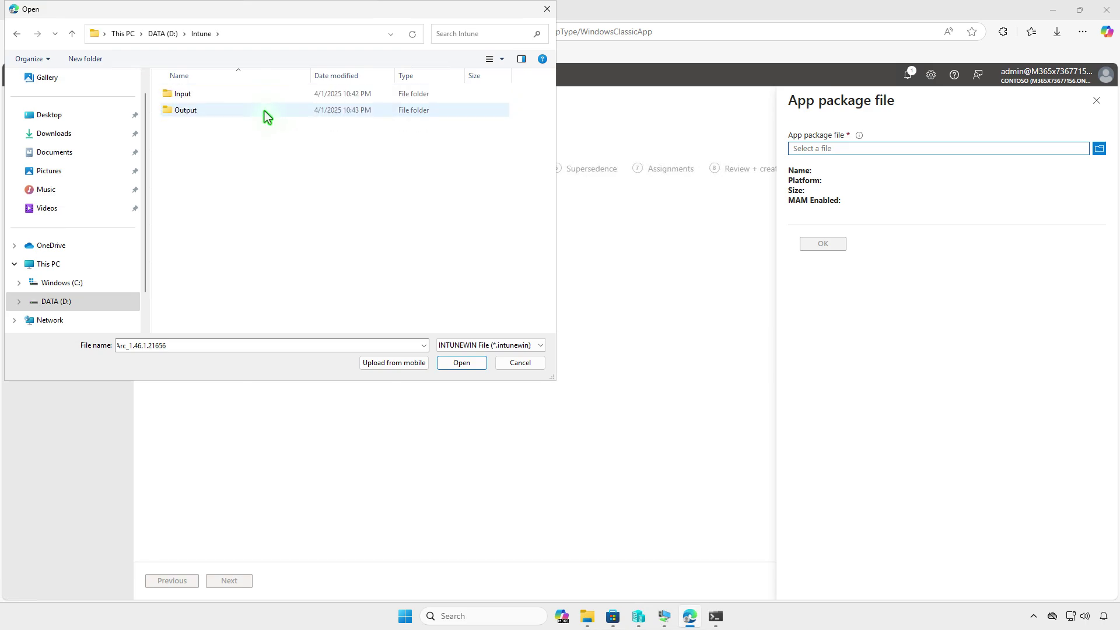
{"action": "double_click", "coordinate": [264, 110]}
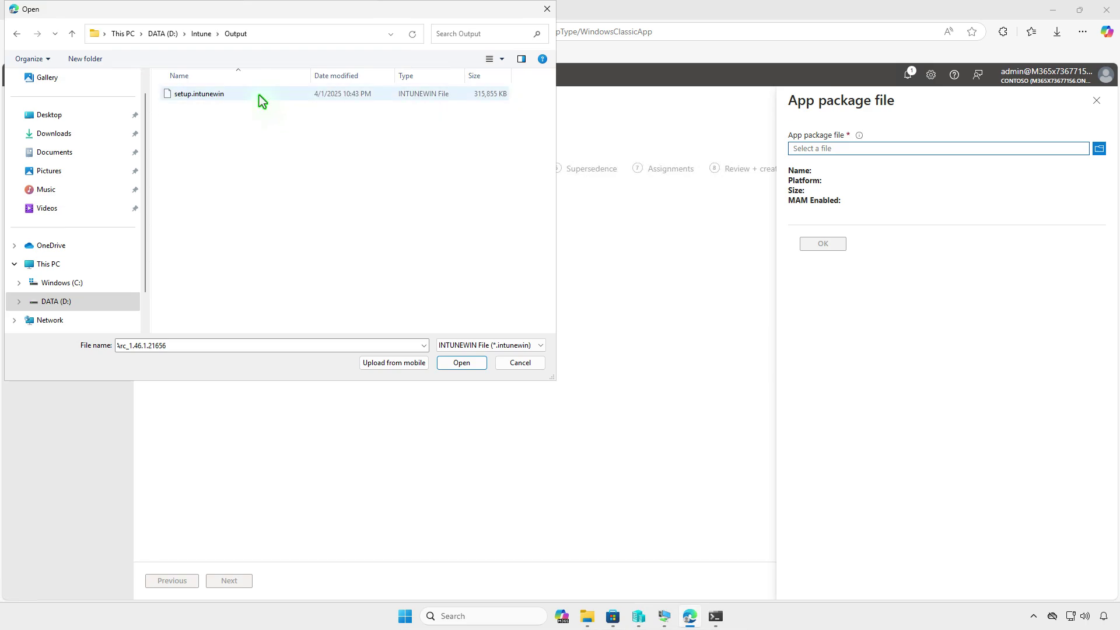
{"action": "left_click", "coordinate": [259, 96]}
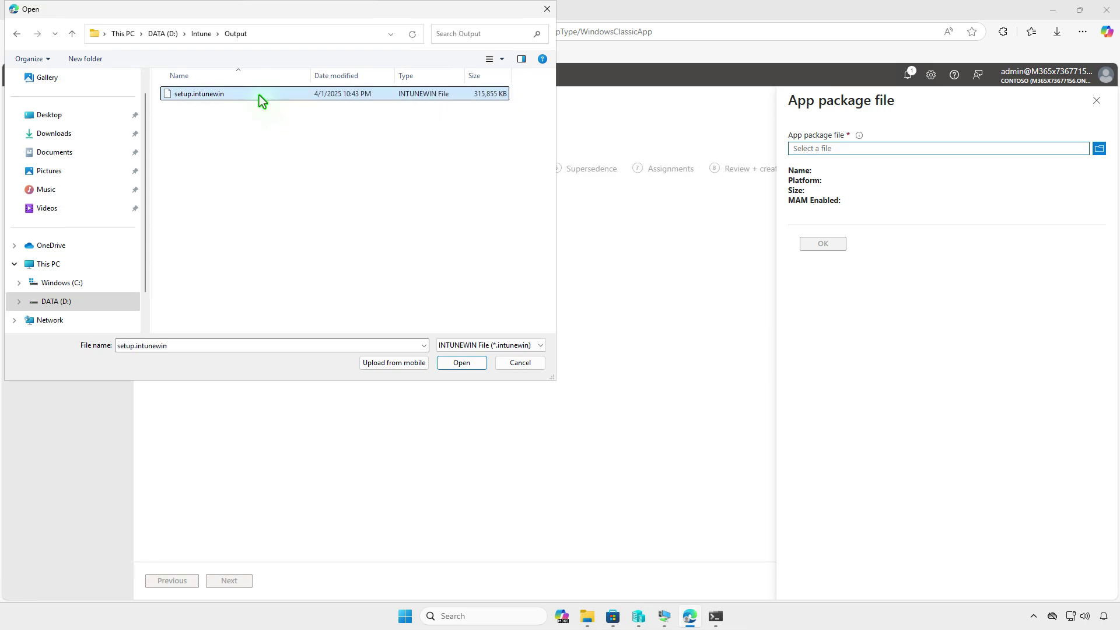
{"action": "left_click", "coordinate": [454, 363]}
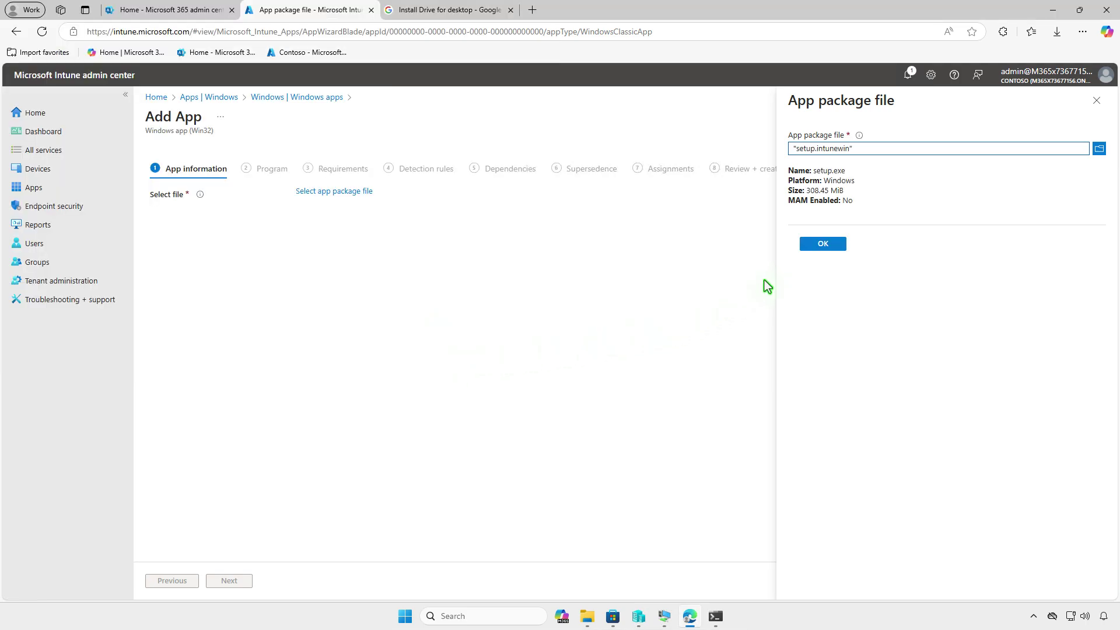
{"action": "left_click", "coordinate": [812, 248]}
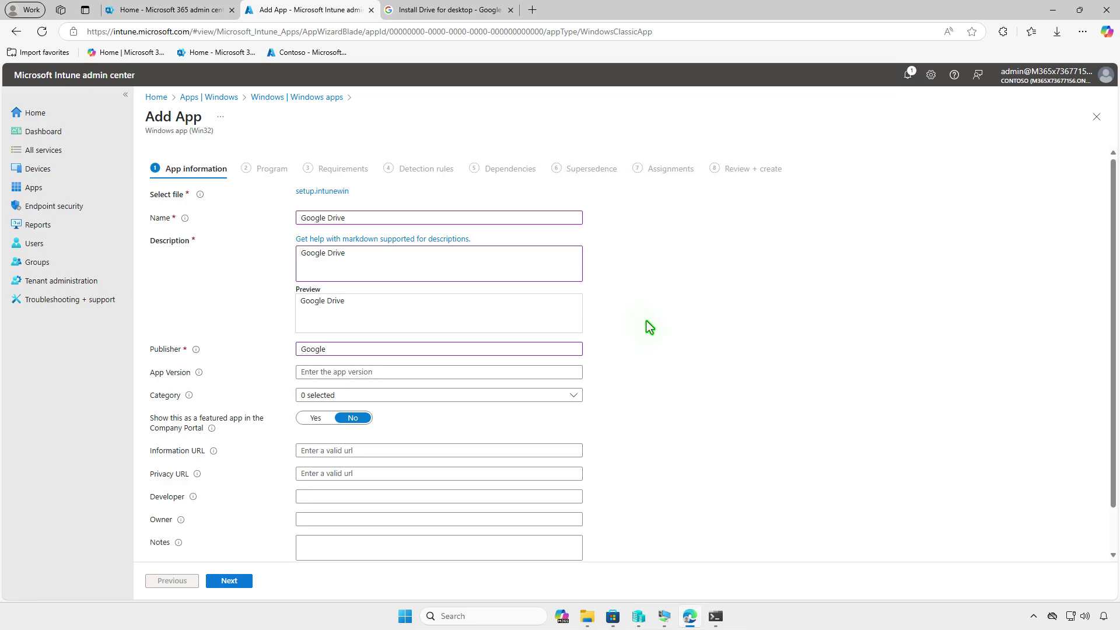
Enter Google Drive as the app's name and description and Google as publisher, and add images.png from Downloads as the logo
{"action": "scroll", "coordinate": [649, 327], "scroll_direction": "down", "scroll_amount": 1}
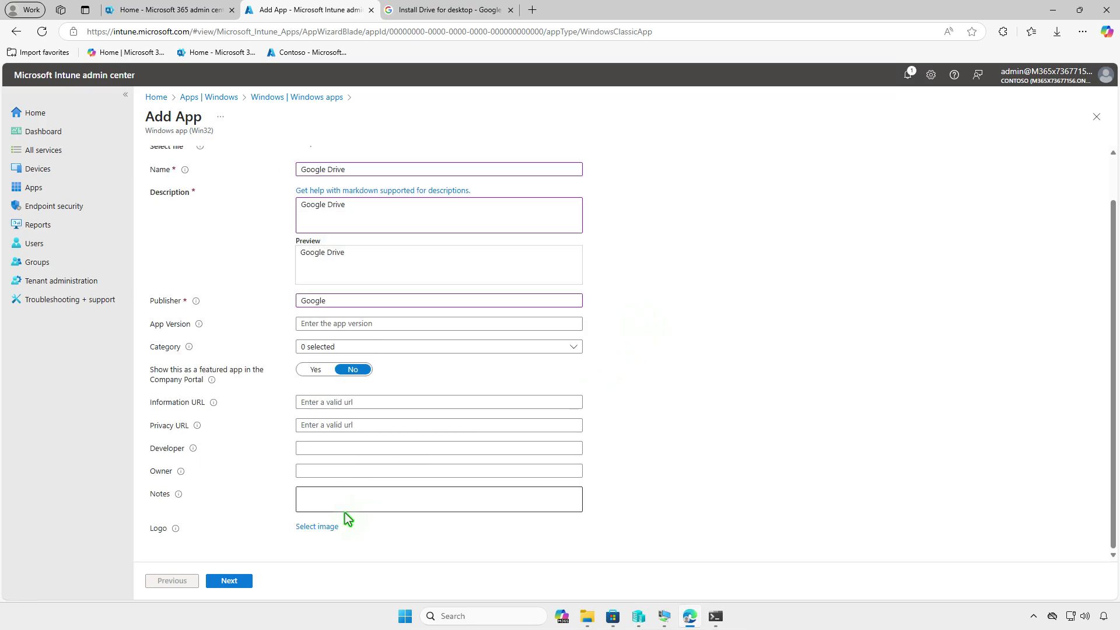
{"action": "left_click", "coordinate": [331, 527]}
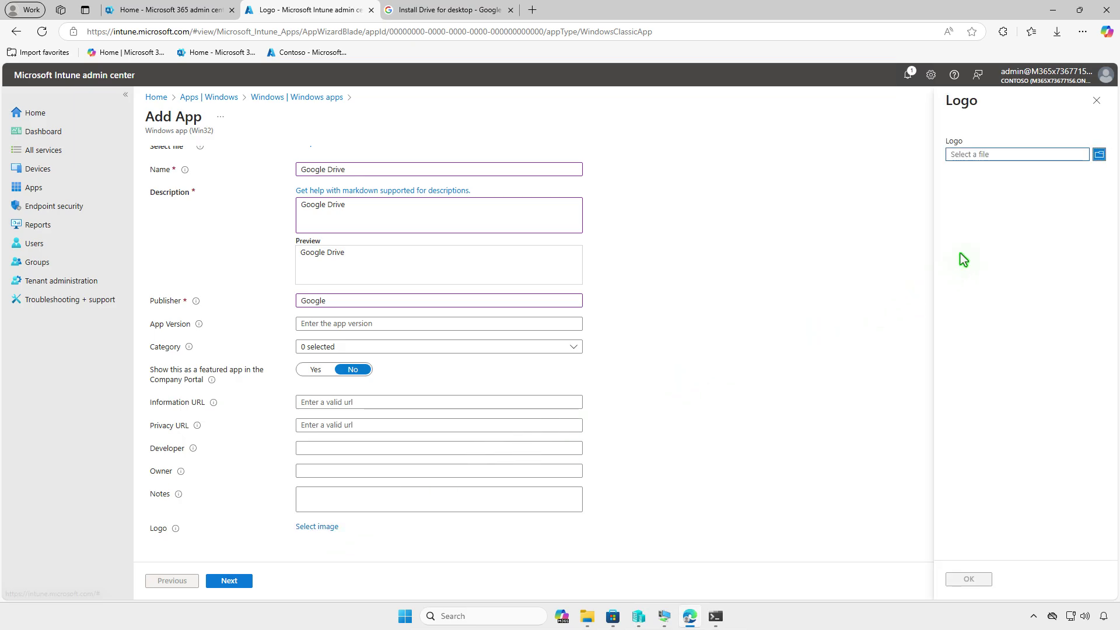
{"action": "left_click", "coordinate": [1016, 154]}
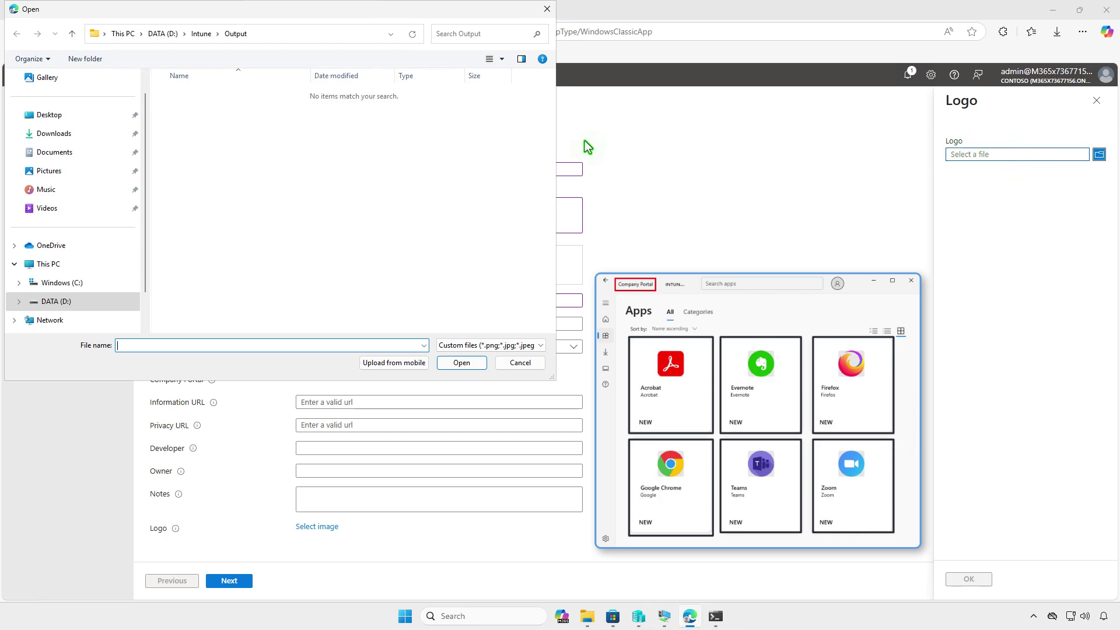
{"action": "left_click", "coordinate": [106, 135]}
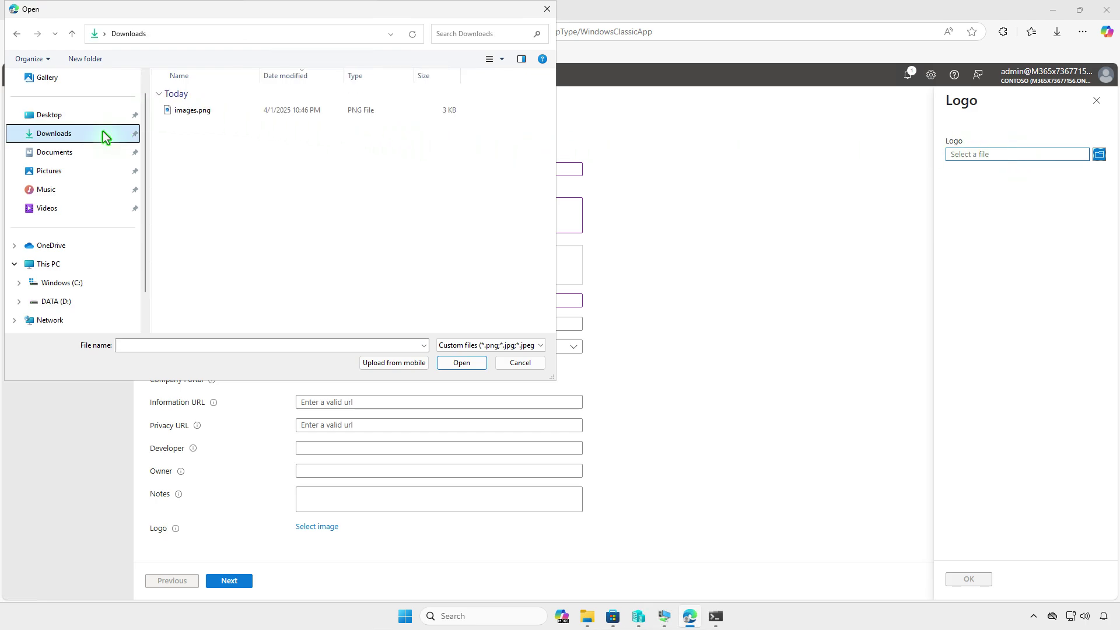
{"action": "left_click", "coordinate": [220, 117]}
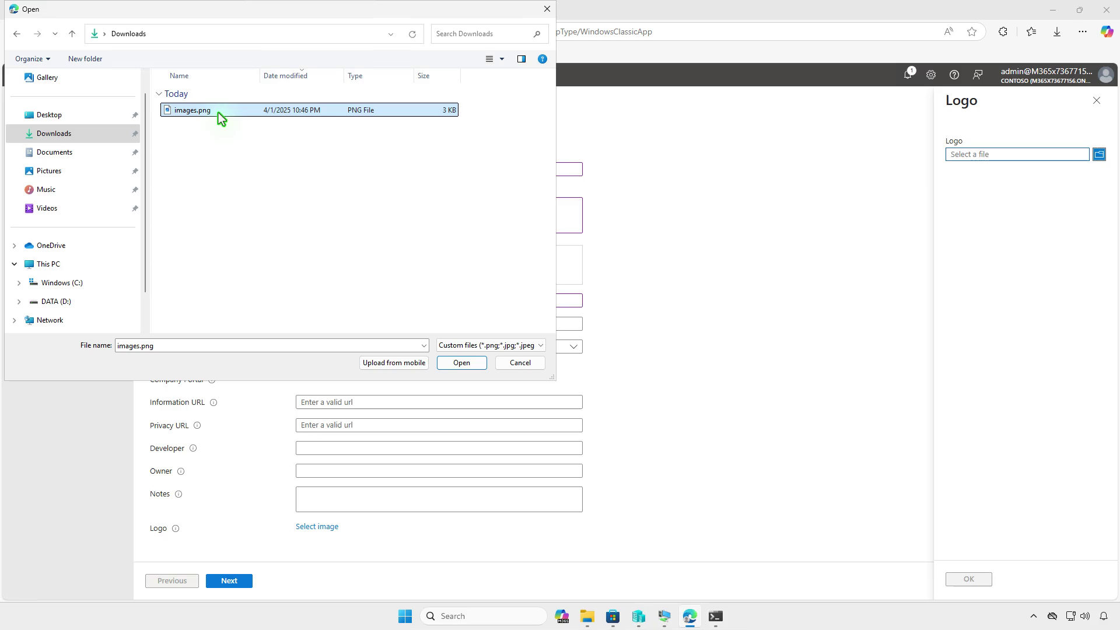
{"action": "left_click", "coordinate": [460, 363]}
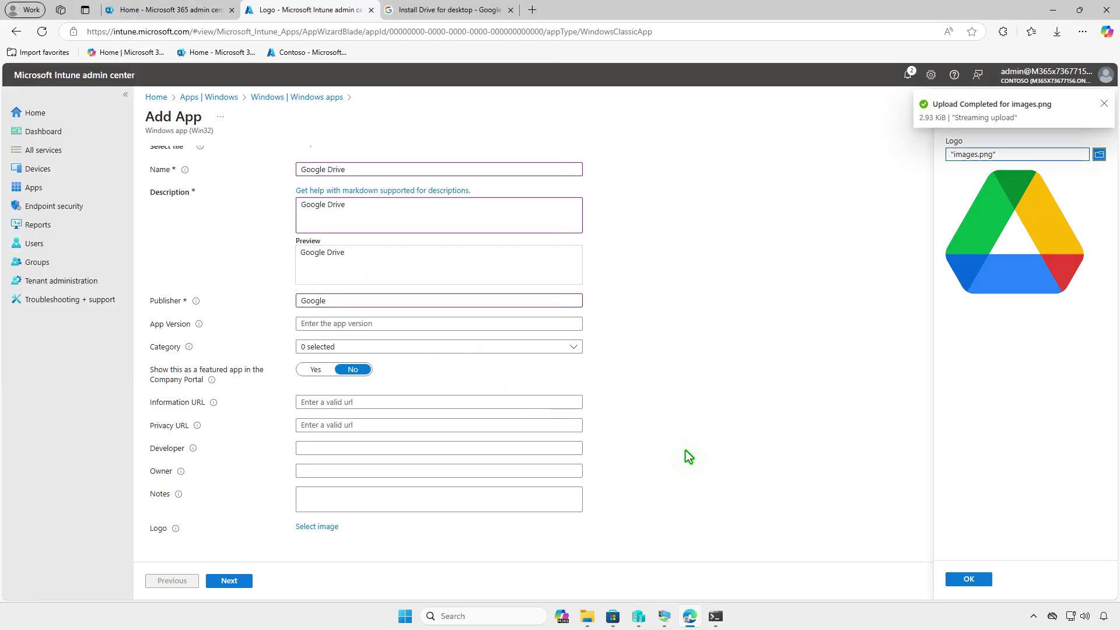
{"action": "left_click", "coordinate": [957, 579]}
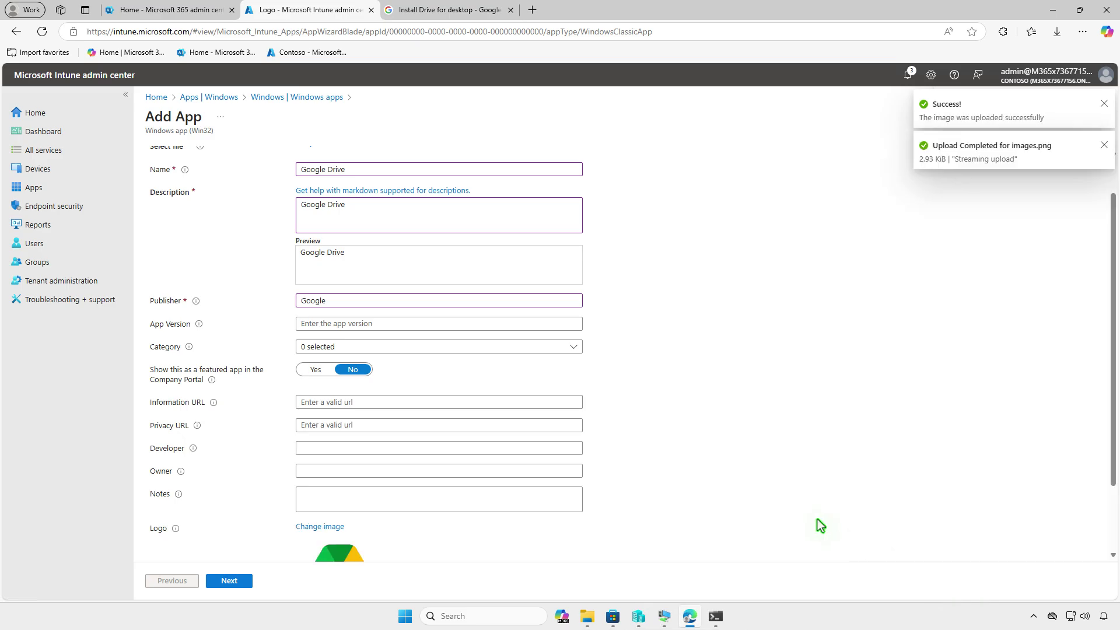
{"action": "scroll", "coordinate": [790, 507], "scroll_direction": "down", "scroll_amount": 2}
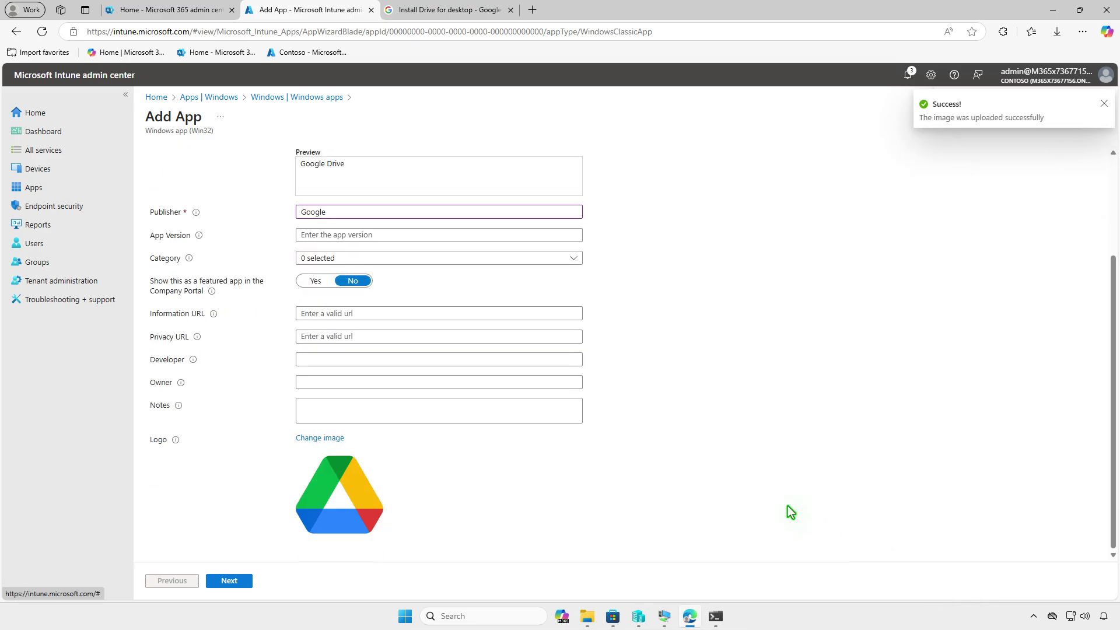
Set the install command to "setup.exe" --silent --skip_launch_new --gsuite_shortcuts=false and the uninstall command to run "%ProgramW6432%\Google\Drive File Stream\105.0.1.0\uninstall.exe" silently
{"action": "left_click", "coordinate": [241, 581]}
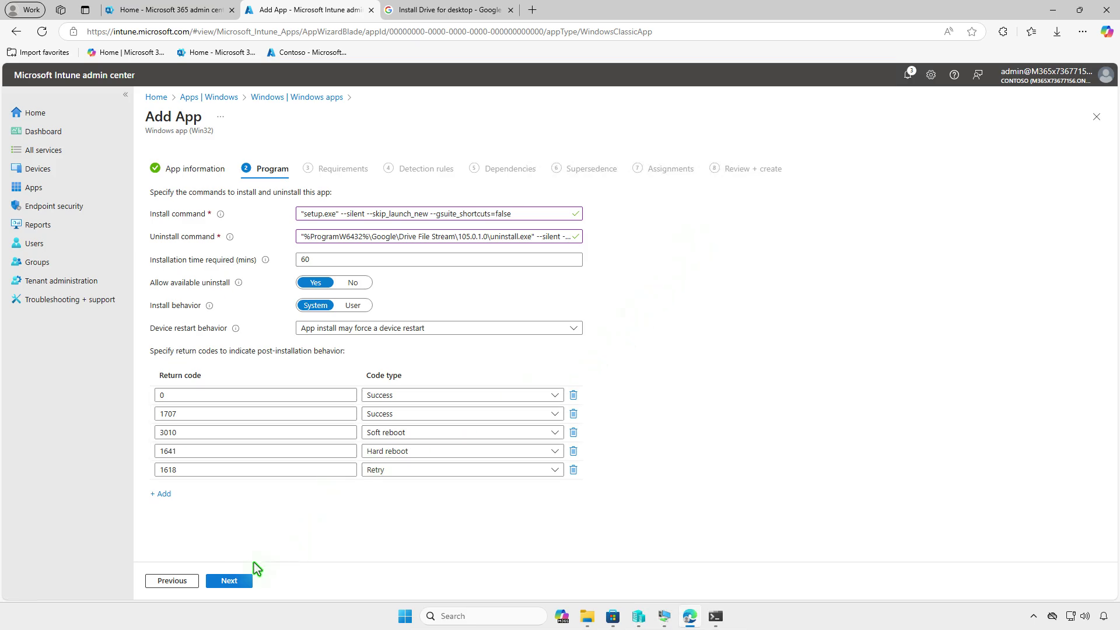
{"action": "left_click", "coordinate": [245, 581]}
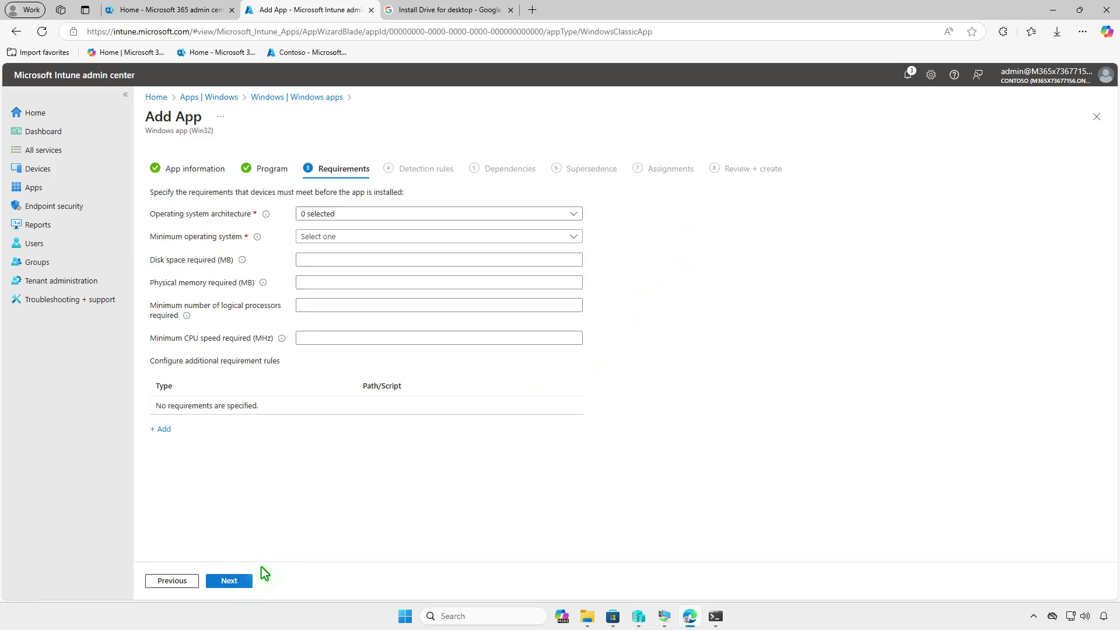
Require 64-bit operating system architecture and Windows 10 1607 as the minimum operating system, and continue to the detection rules
{"action": "left_click", "coordinate": [443, 213]}
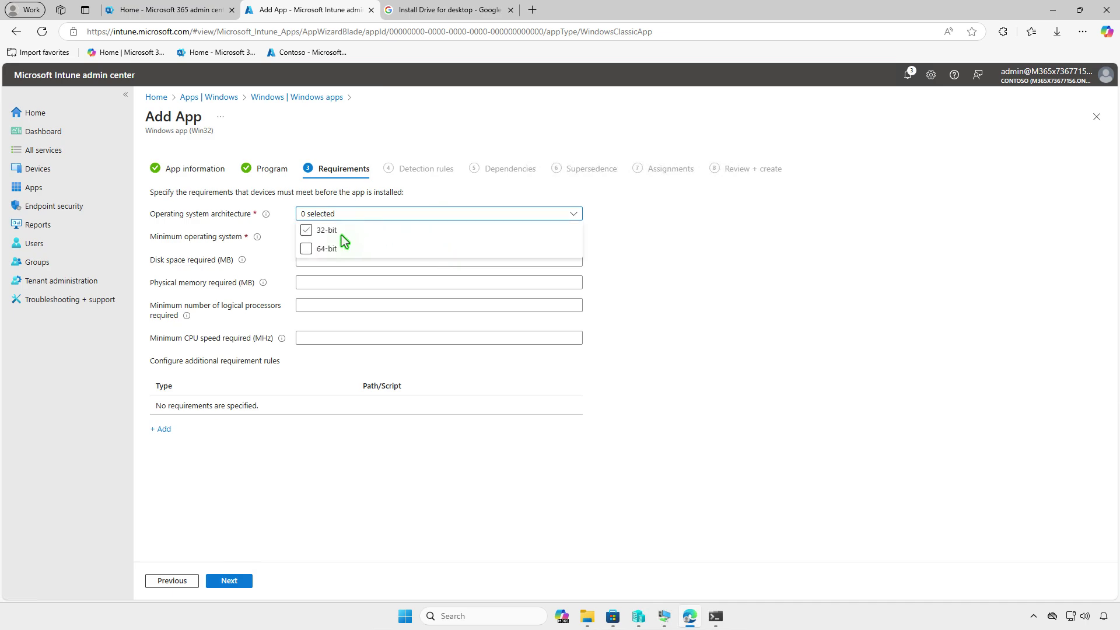
{"action": "left_click", "coordinate": [308, 249]}
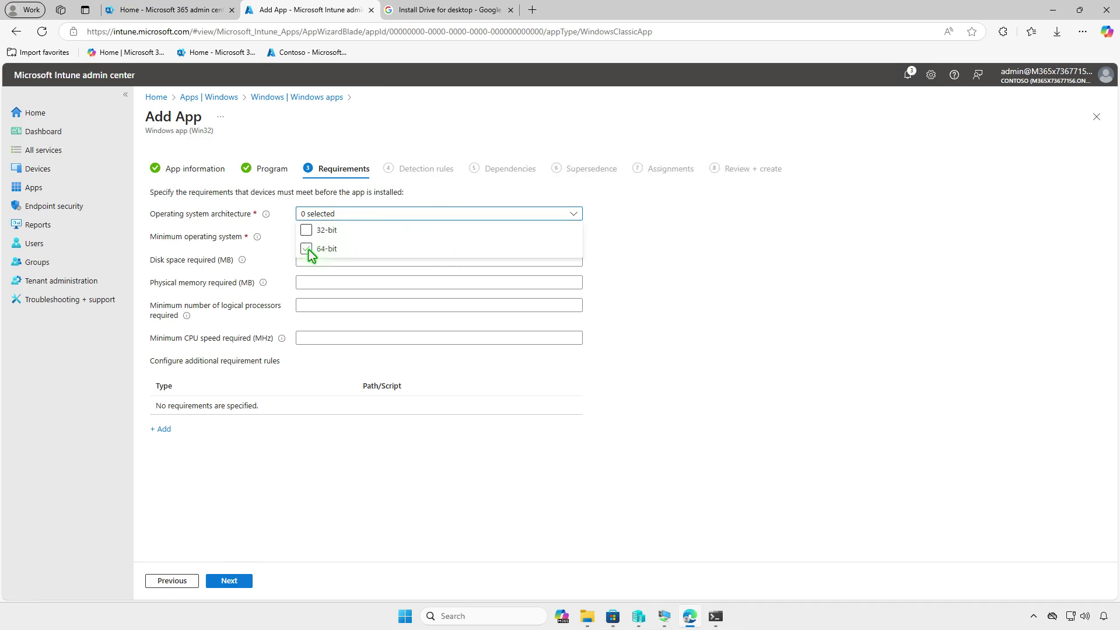
{"action": "left_click", "coordinate": [261, 253]}
{"action": "left_click", "coordinate": [392, 240]}
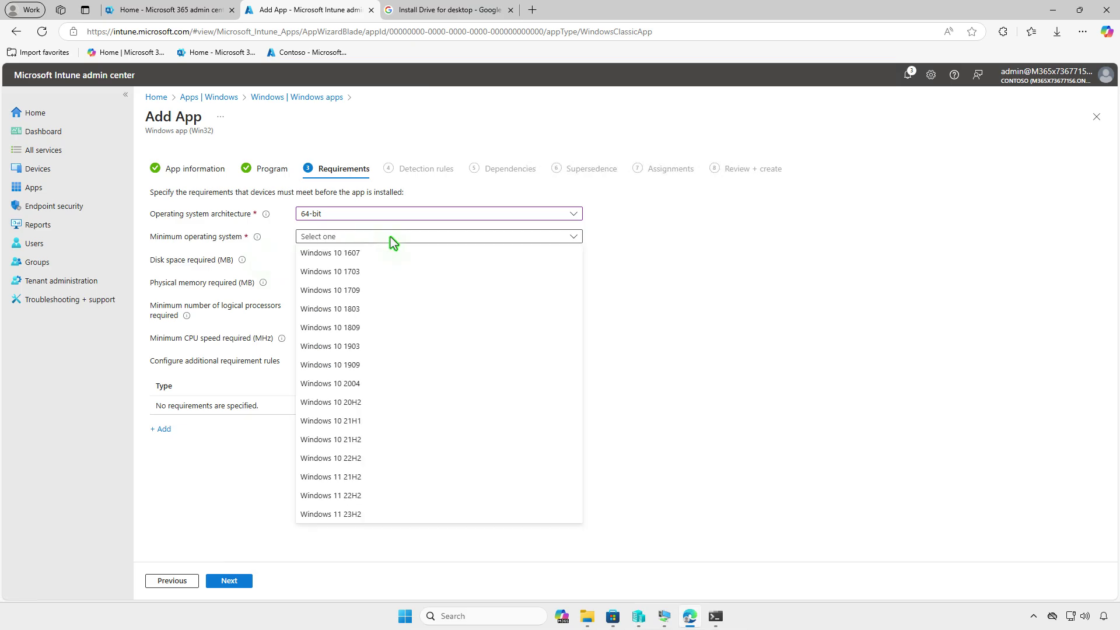
{"action": "left_click", "coordinate": [371, 253]}
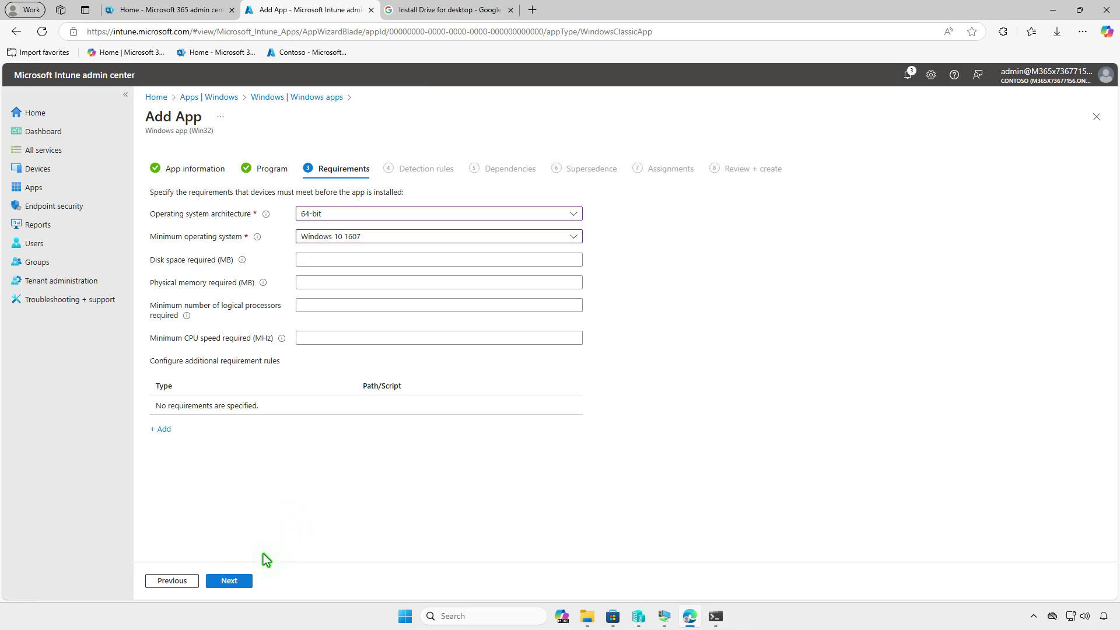
{"action": "left_click", "coordinate": [244, 582]}
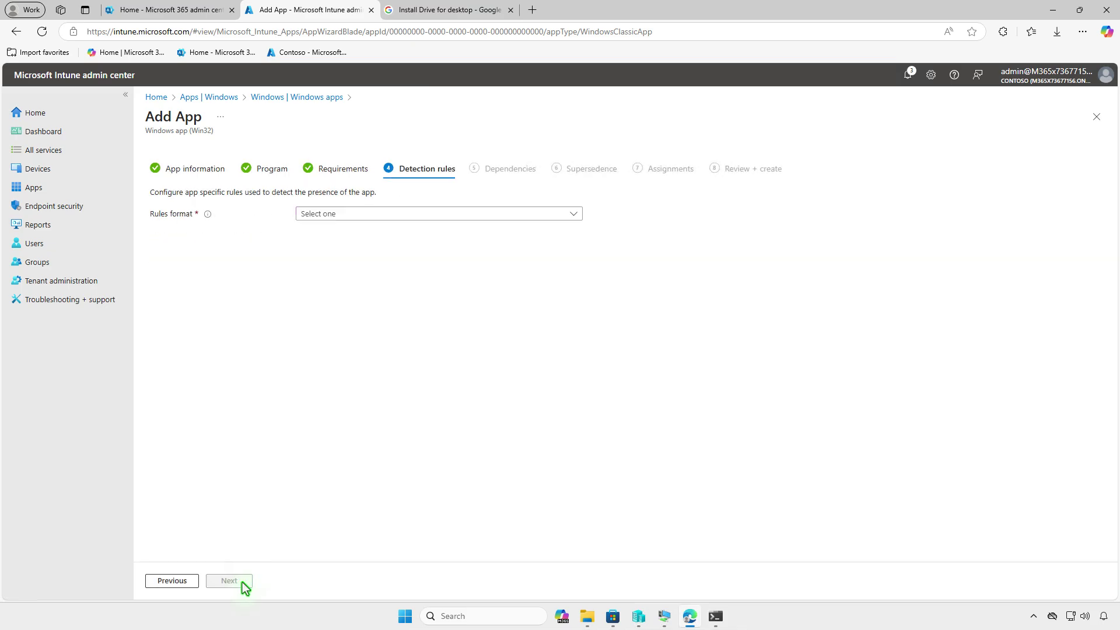
Manually add a File detection rule for GoogleDriveFS.exe in %ProgramFiles%\Google\Drive File Stream\105.0.1.0, using the File or folder exists method
{"action": "left_click", "coordinate": [440, 214]}
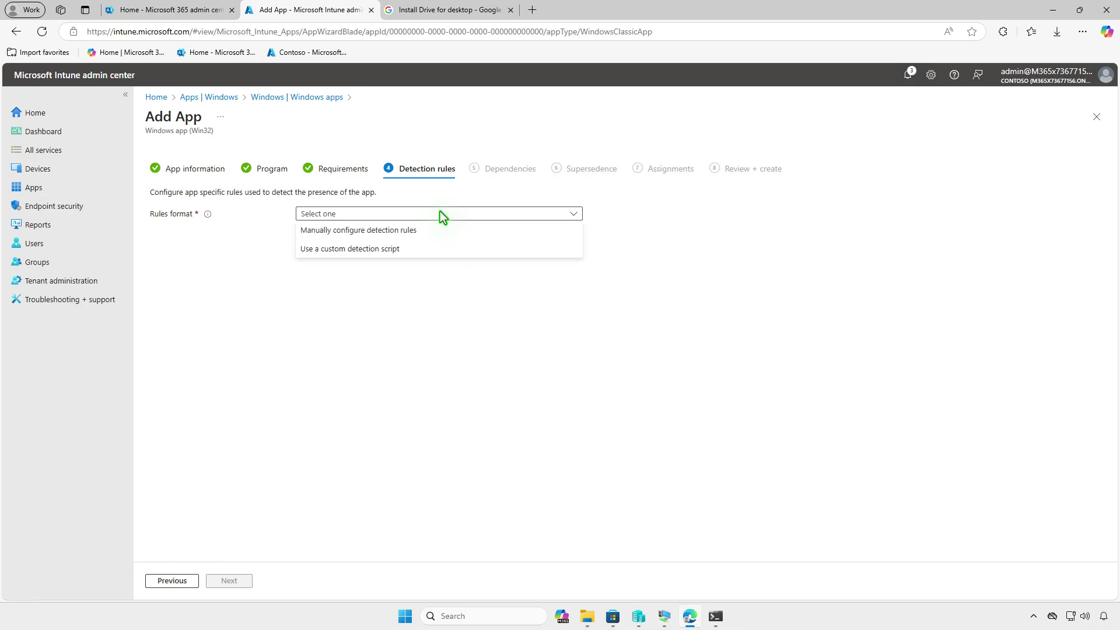
{"action": "left_click", "coordinate": [426, 230]}
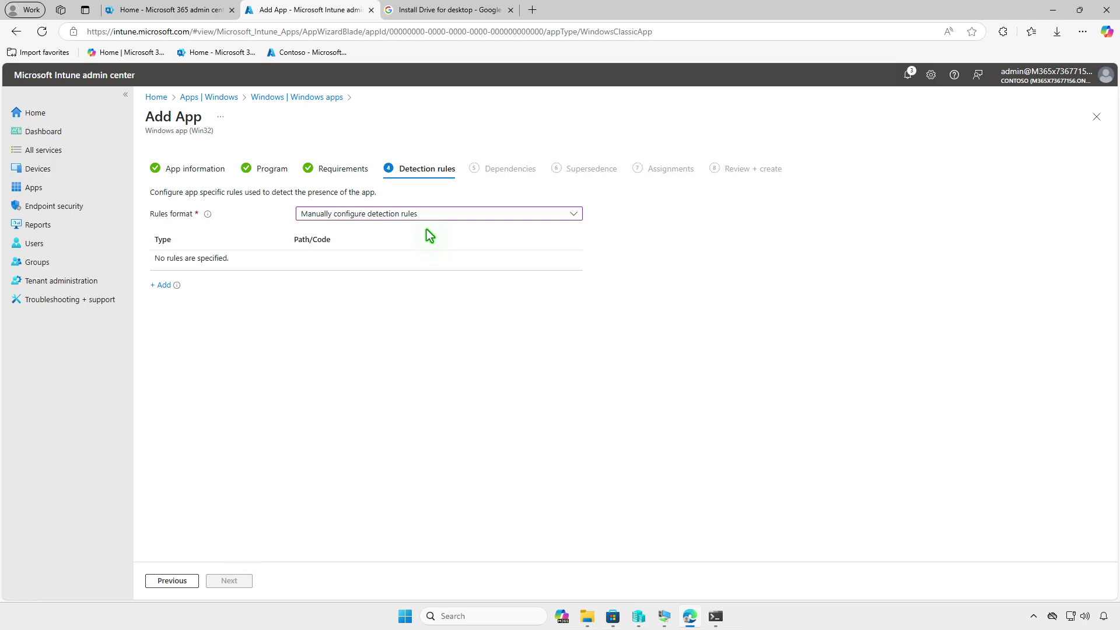
{"action": "left_click", "coordinate": [164, 286]}
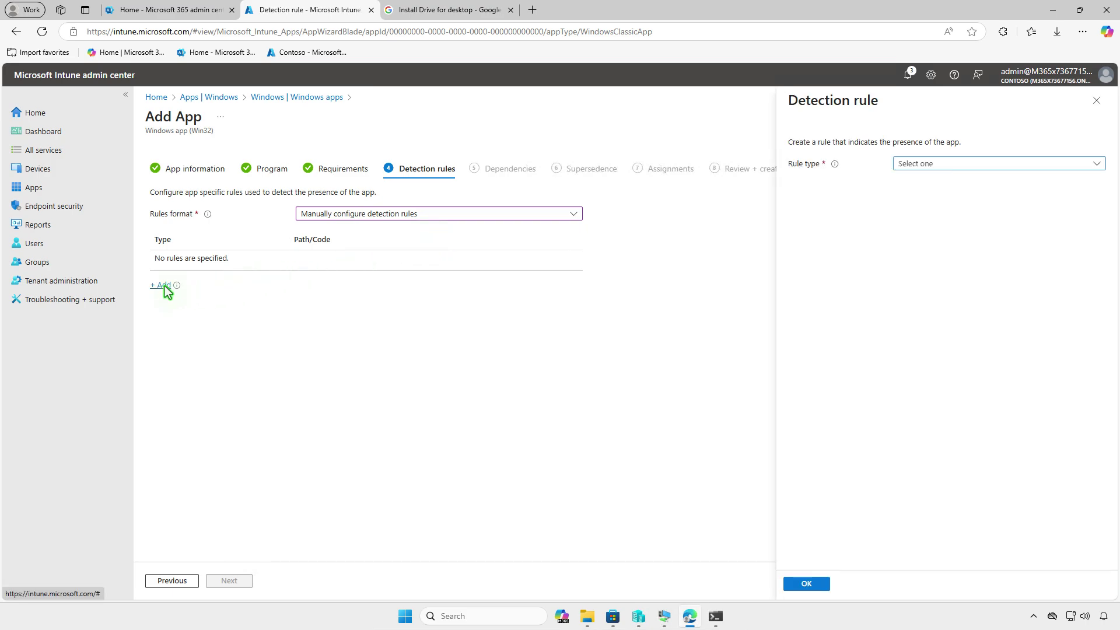
{"action": "left_click", "coordinate": [1002, 158]}
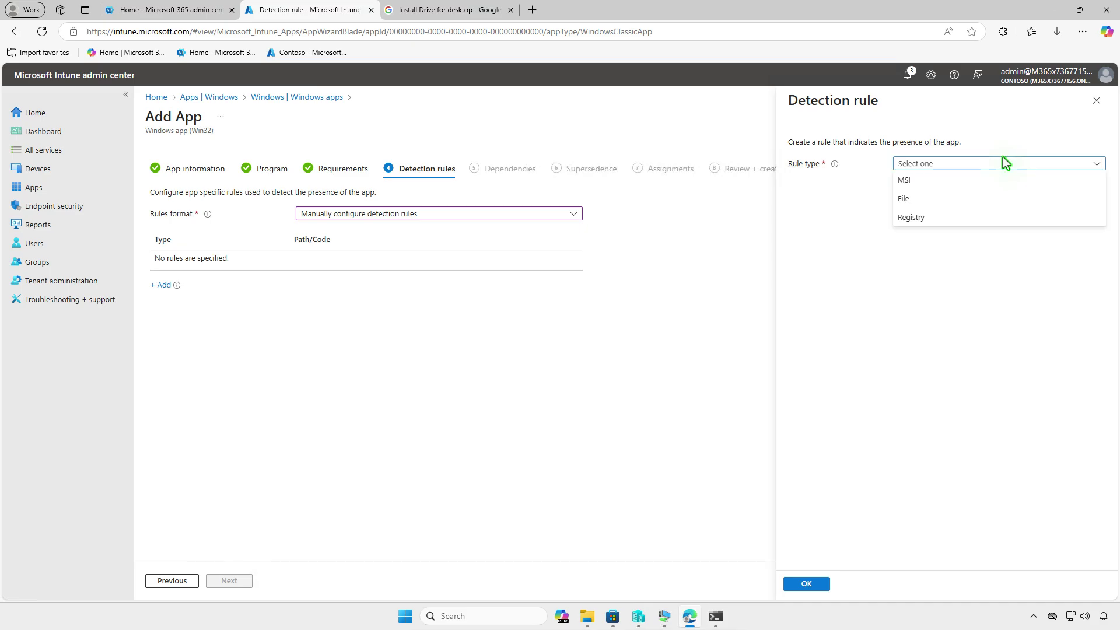
{"action": "left_click", "coordinate": [976, 197]}
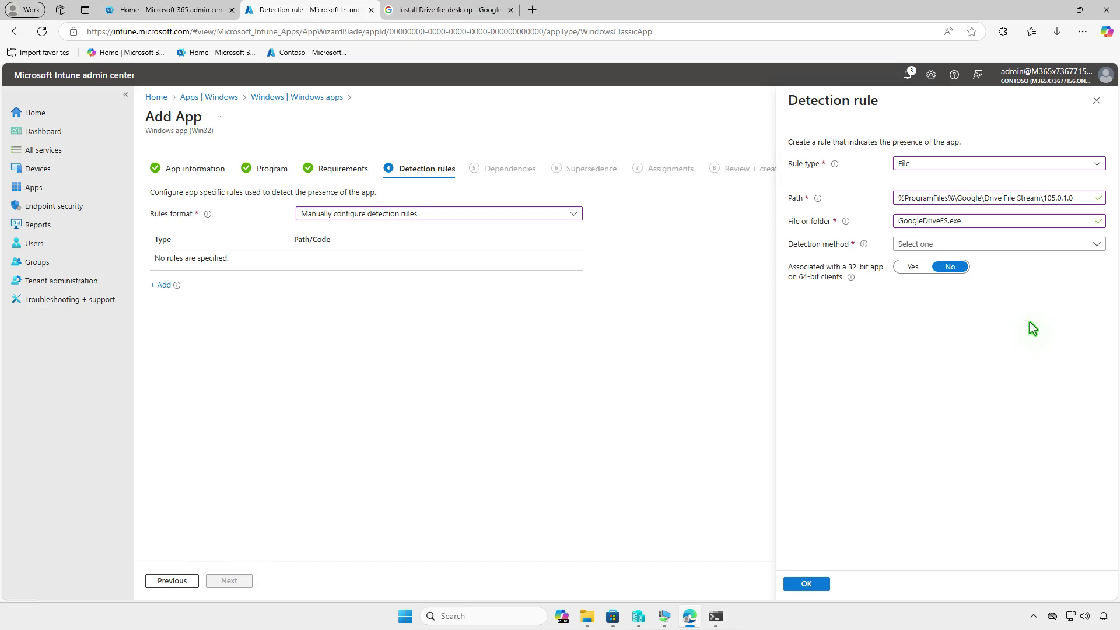
{"action": "left_click", "coordinate": [1028, 246]}
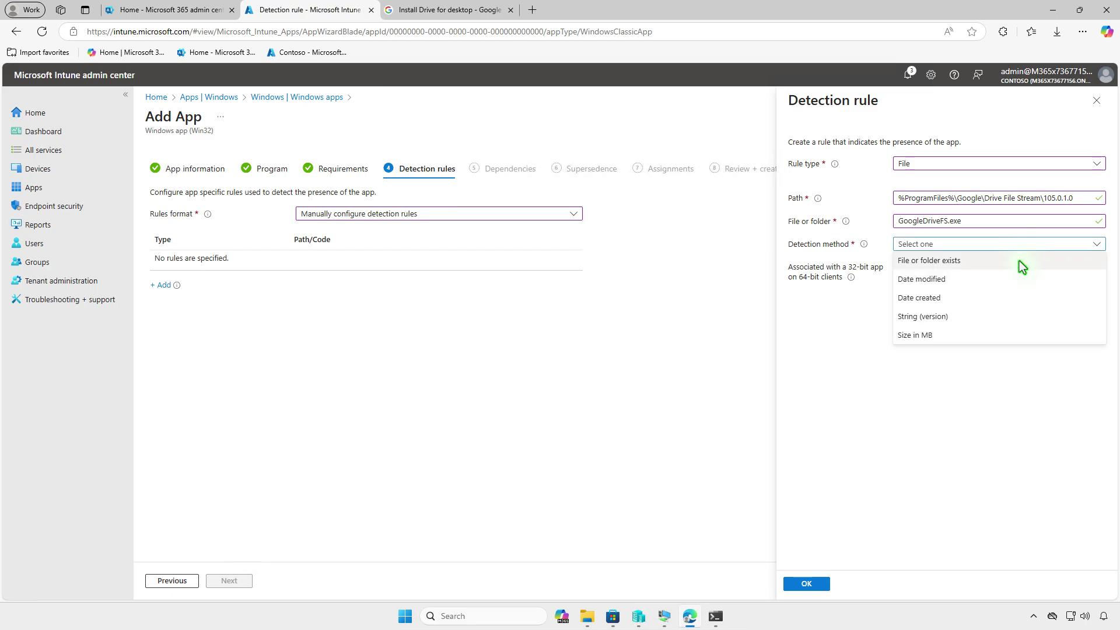
{"action": "left_click", "coordinate": [1020, 261]}
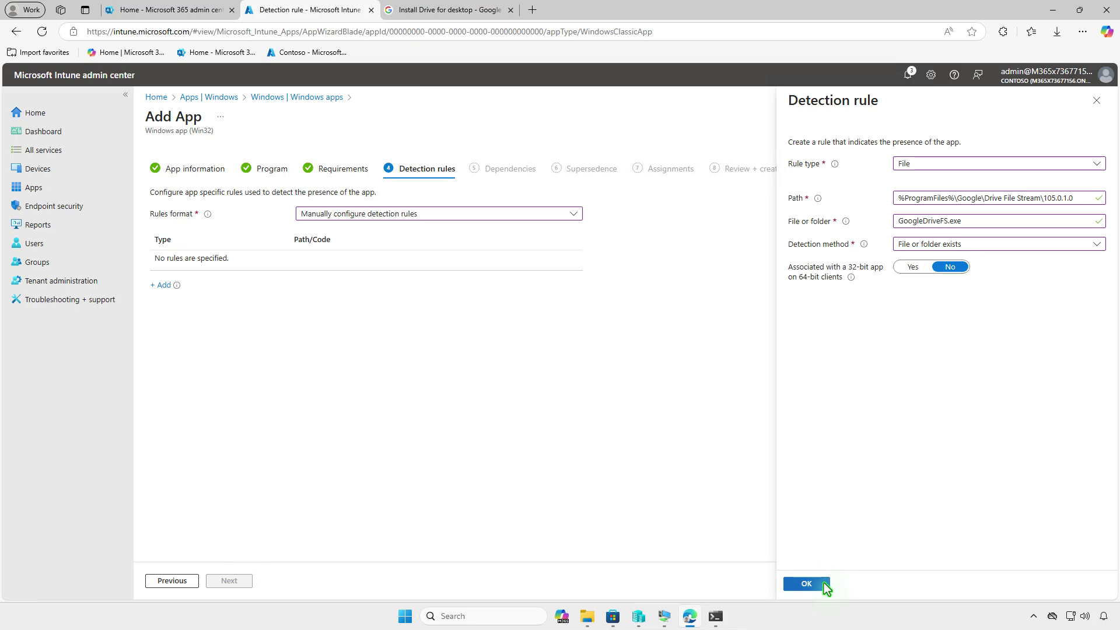
{"action": "left_click", "coordinate": [806, 584]}
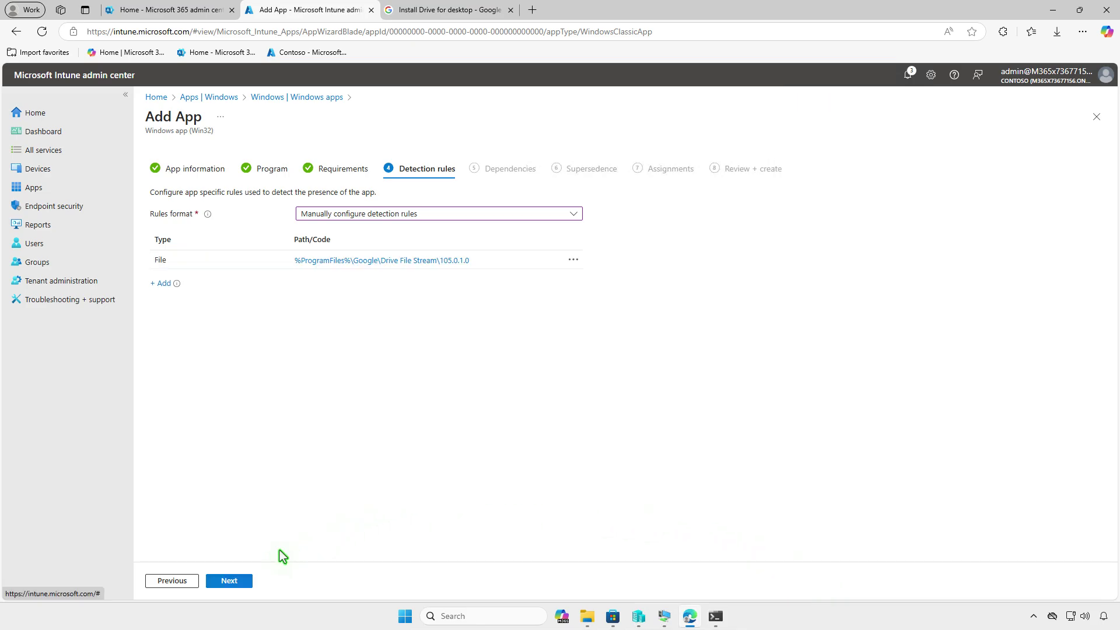
Continue through dependencies and supersedence without adding any, and assign the app as required to the Test_Devices group
{"action": "left_click", "coordinate": [241, 581]}
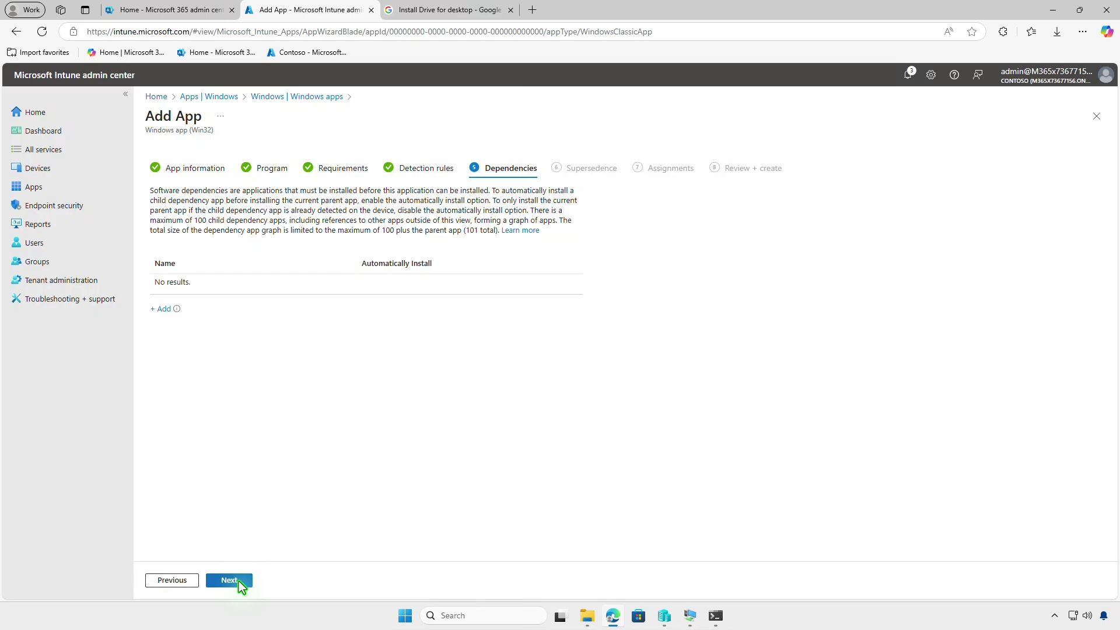
{"action": "left_click", "coordinate": [240, 581]}
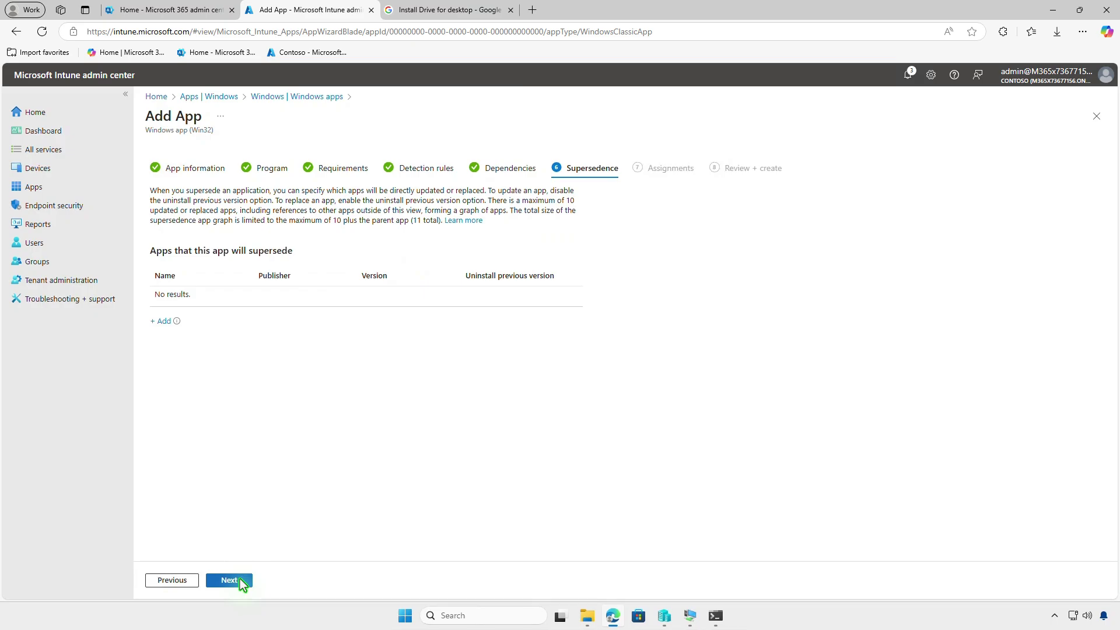
{"action": "left_click", "coordinate": [239, 581]}
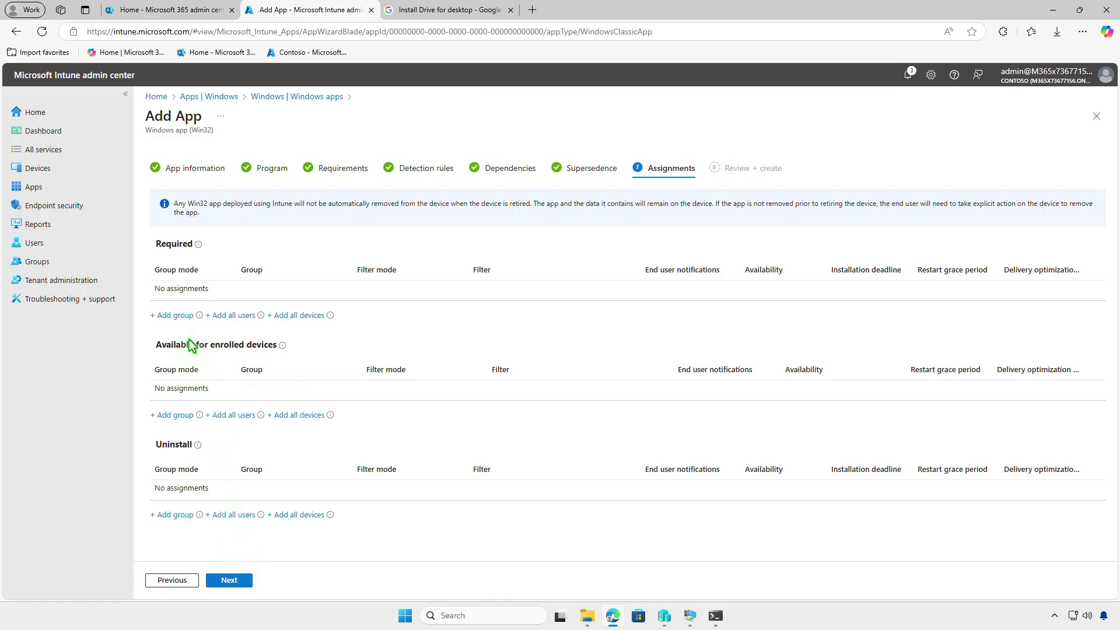
{"action": "left_click", "coordinate": [183, 316]}
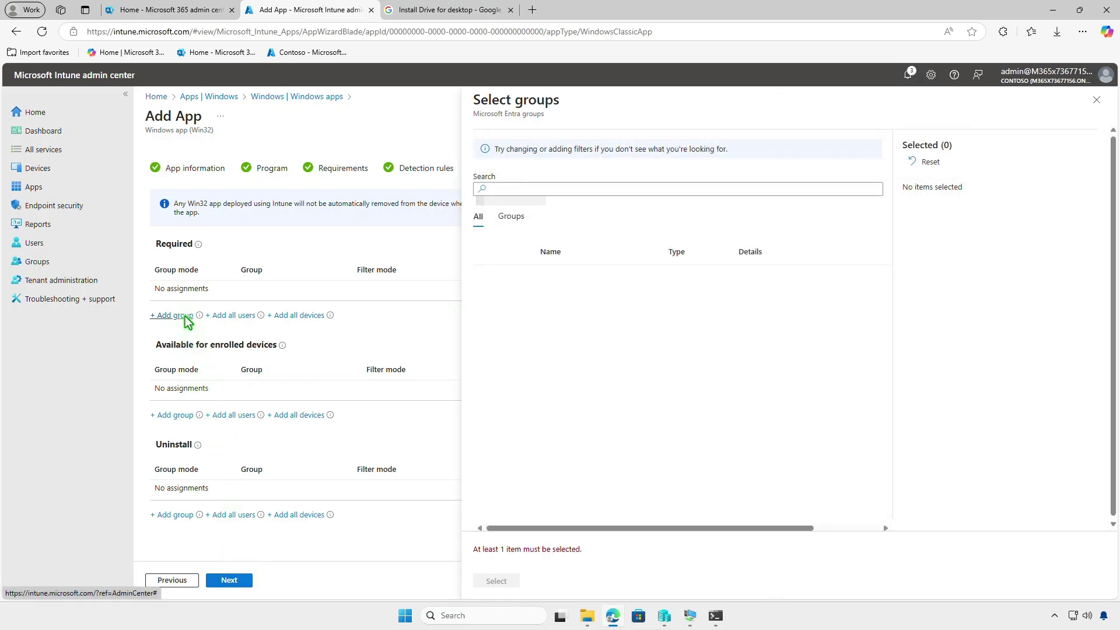
{"action": "left_click", "coordinate": [488, 278]}
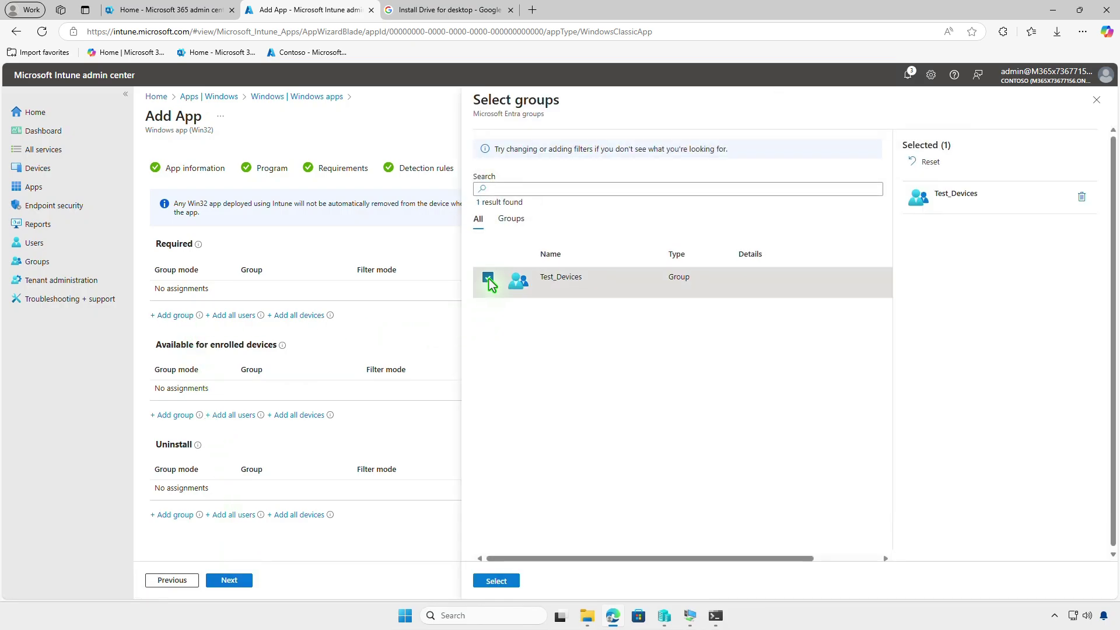
{"action": "left_click", "coordinate": [501, 580]}
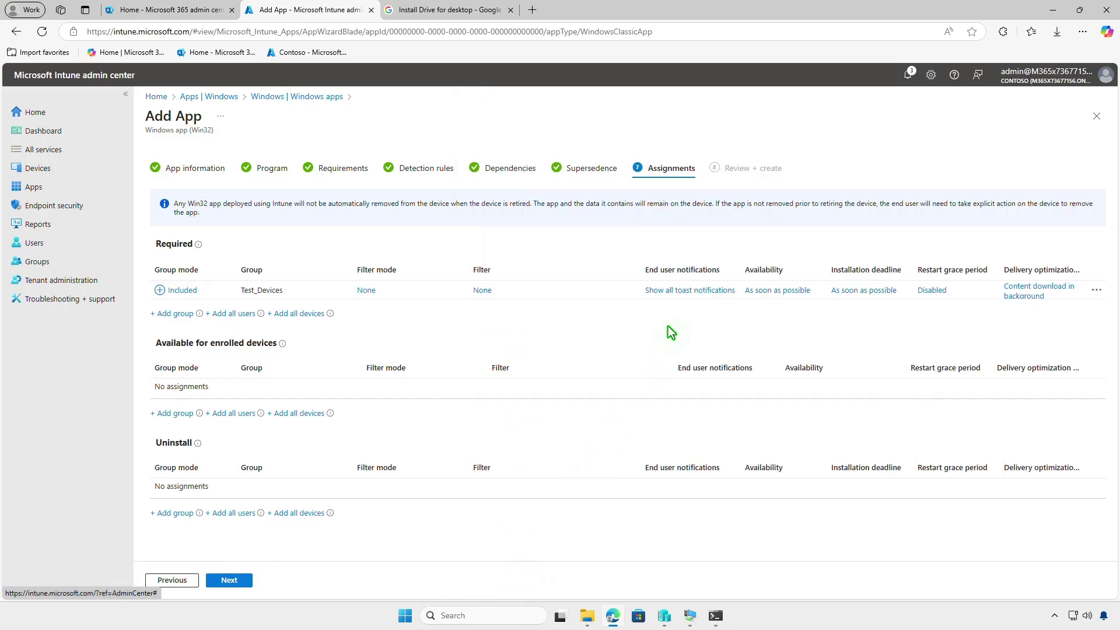
Check the Test_Devices assignment settings without changing them, and create the Google Drive app from the review page
{"action": "left_click", "coordinate": [678, 292]}
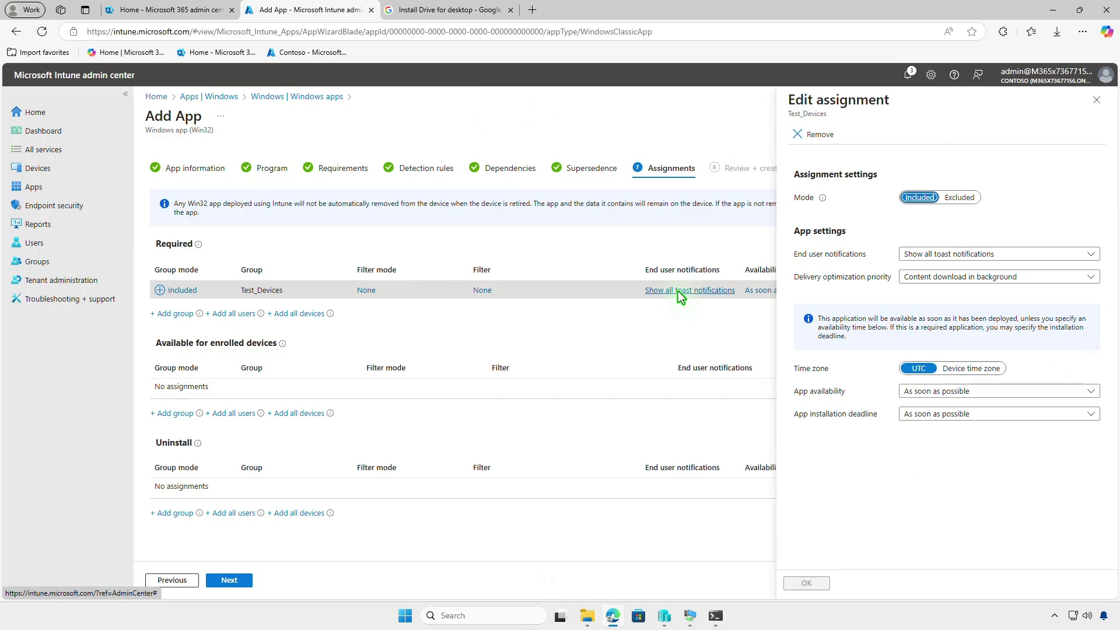
{"action": "left_click", "coordinate": [1095, 100]}
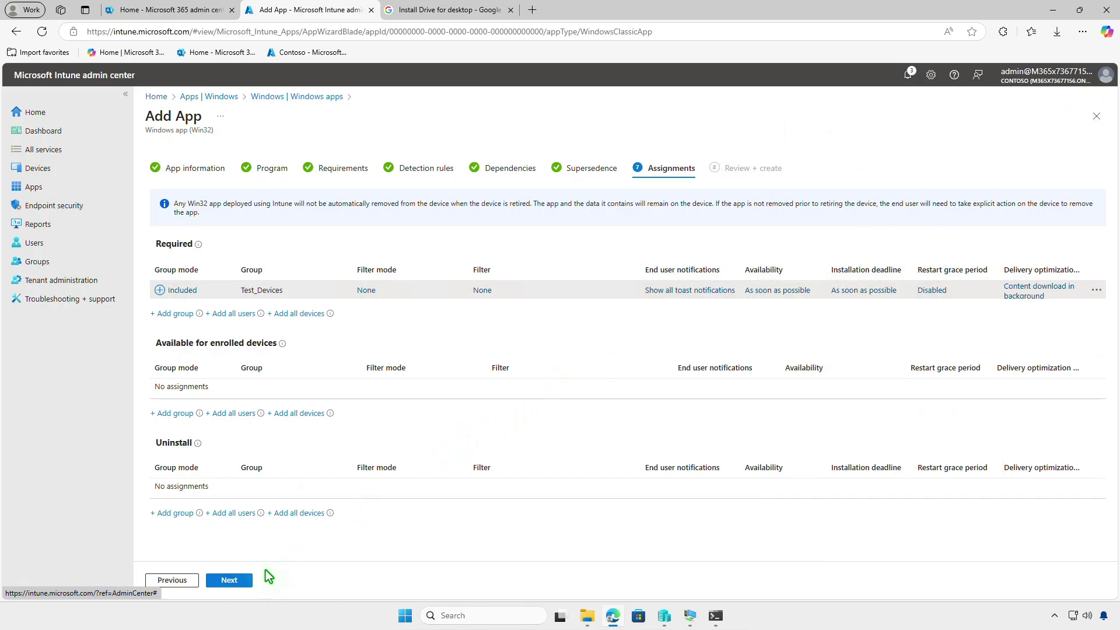
{"action": "left_click", "coordinate": [241, 581]}
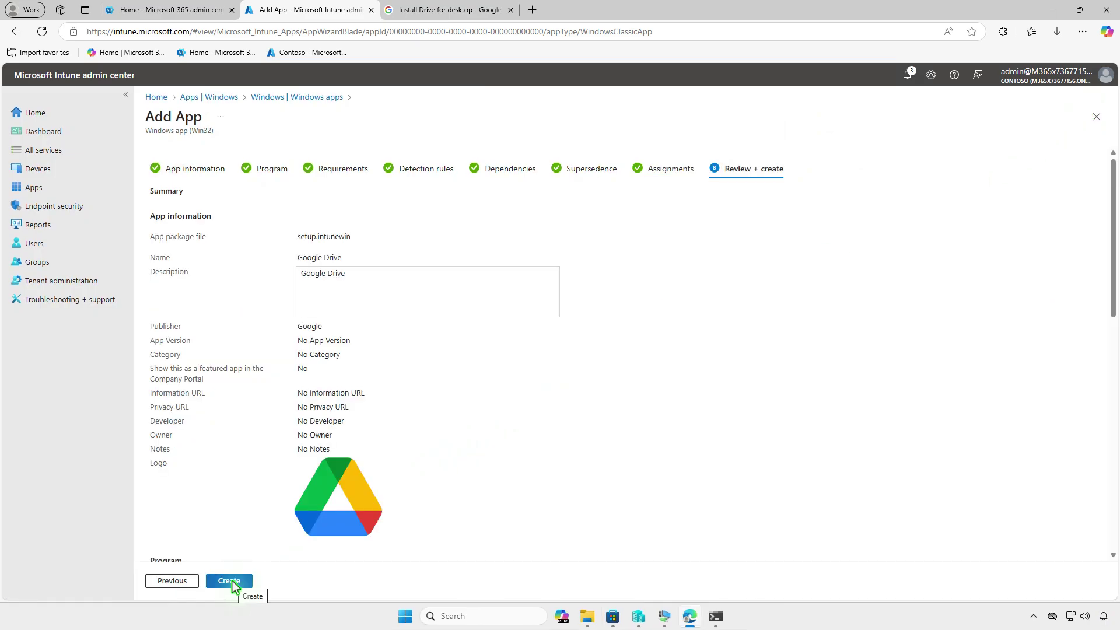
{"action": "left_click", "coordinate": [233, 584]}
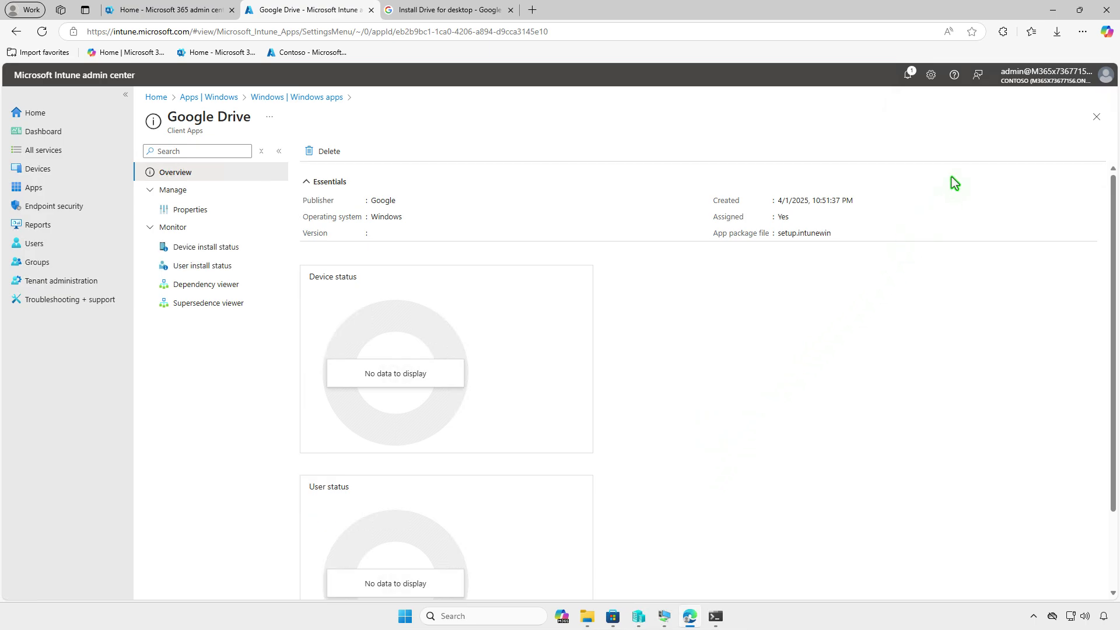
Switch to the WIN10-CTL virtual machine and examine the device sync status in the Contoso work account's information
{"action": "left_click", "coordinate": [1050, 11]}
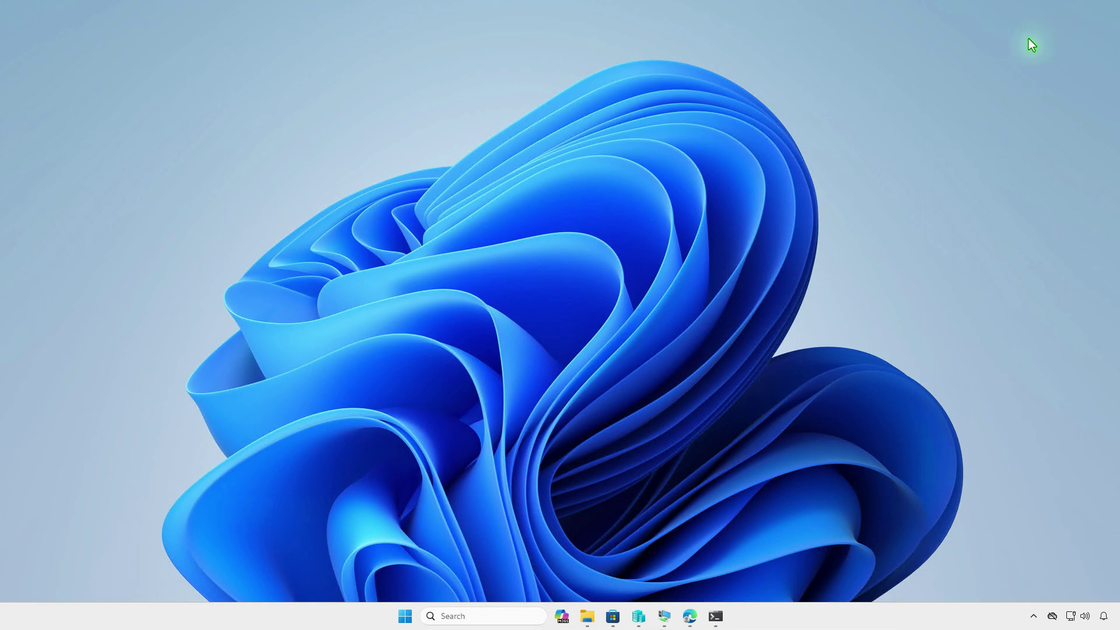
{"action": "left_click", "coordinate": [666, 616]}
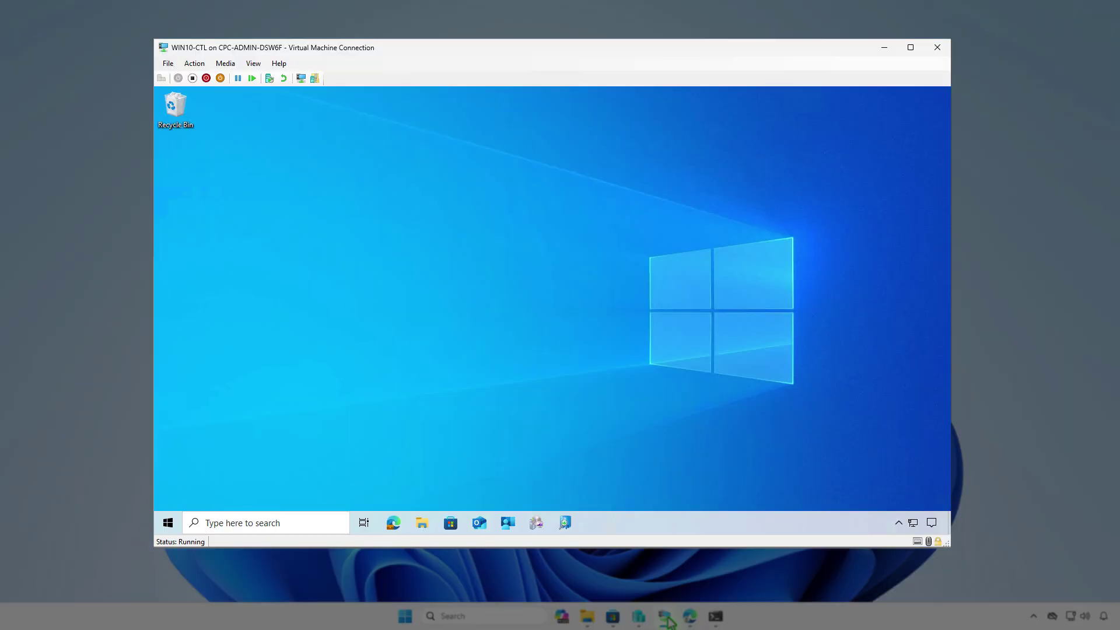
{"action": "left_click", "coordinate": [168, 523]}
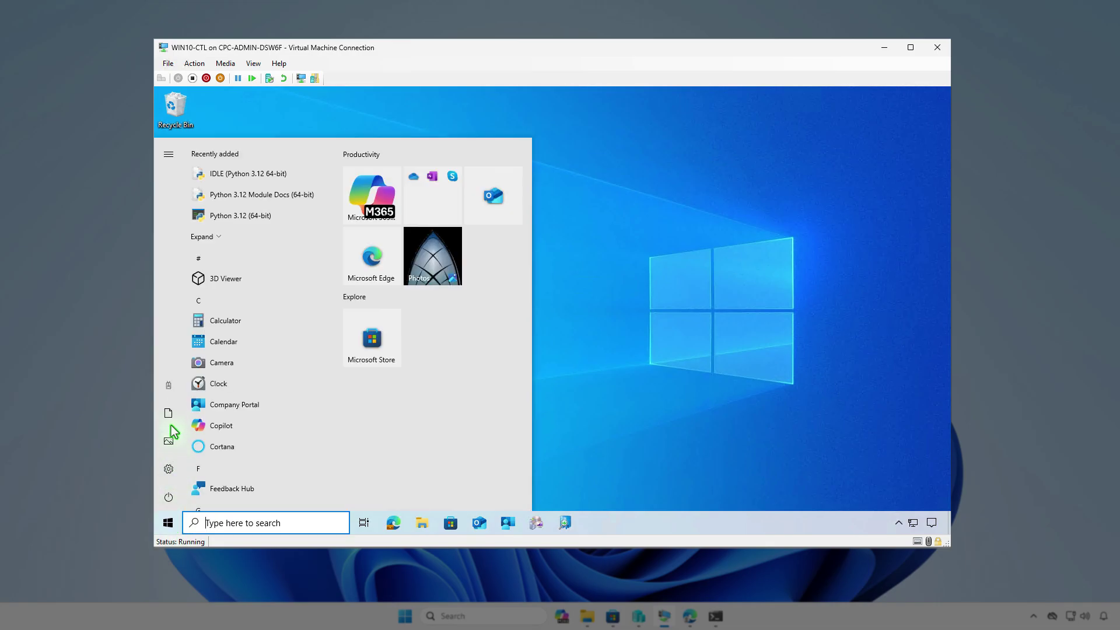
{"action": "left_click", "coordinate": [170, 392]}
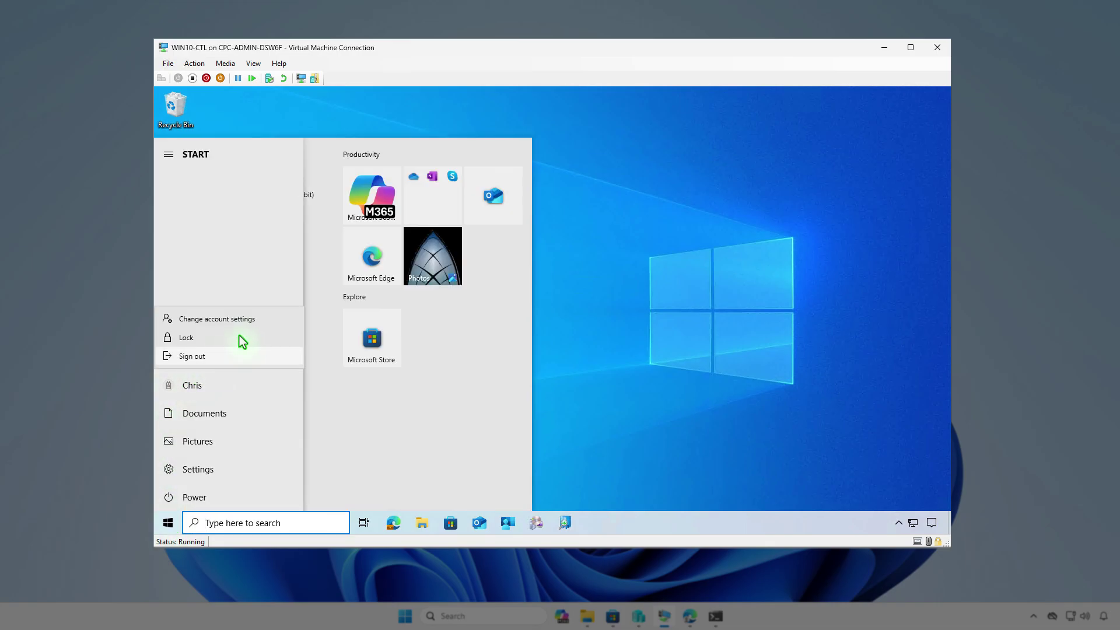
{"action": "left_click", "coordinate": [256, 323]}
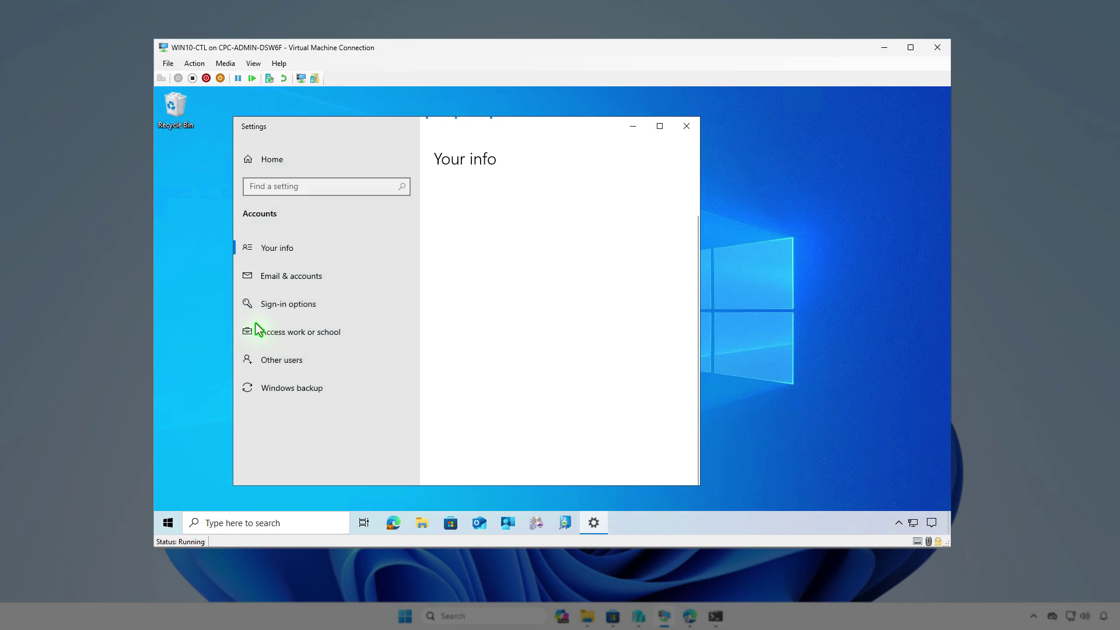
{"action": "left_click", "coordinate": [368, 334]}
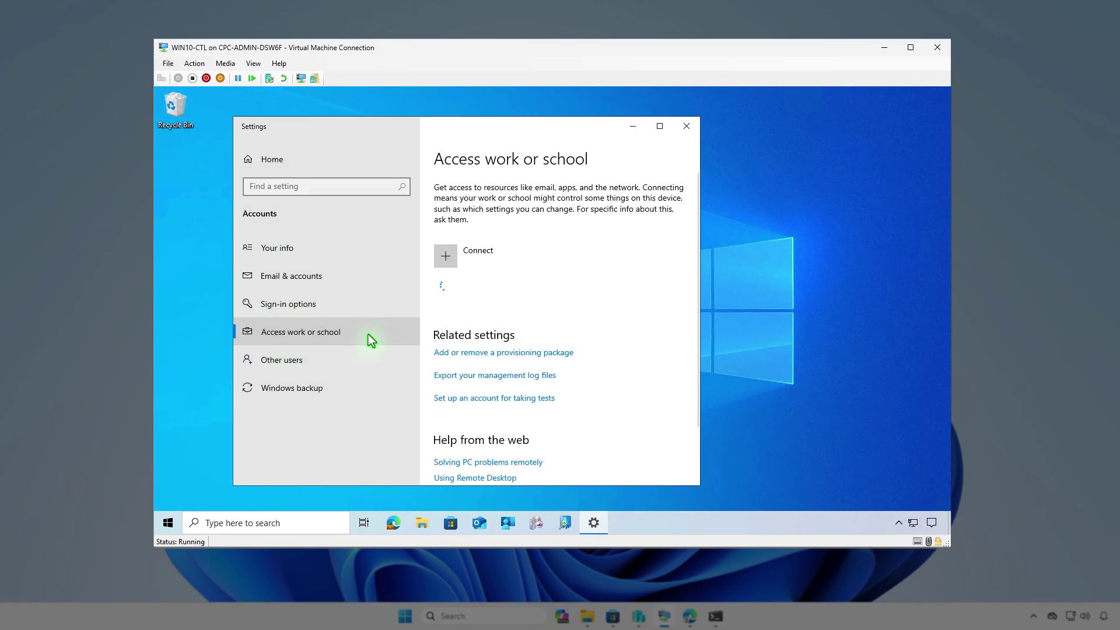
{"action": "left_click", "coordinate": [593, 288]}
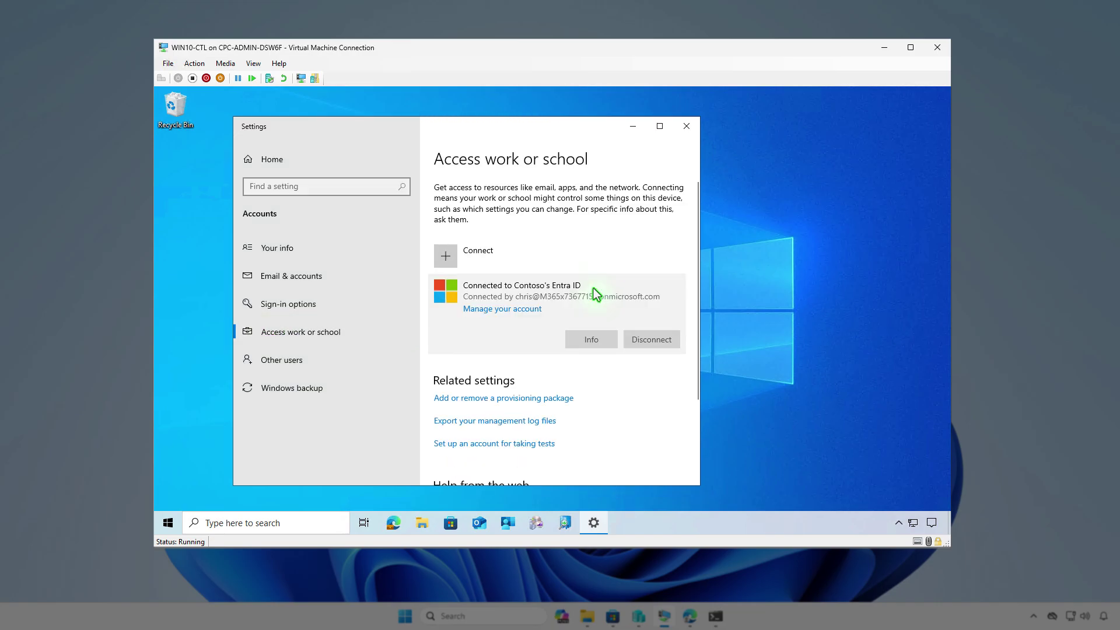
{"action": "left_click", "coordinate": [601, 343]}
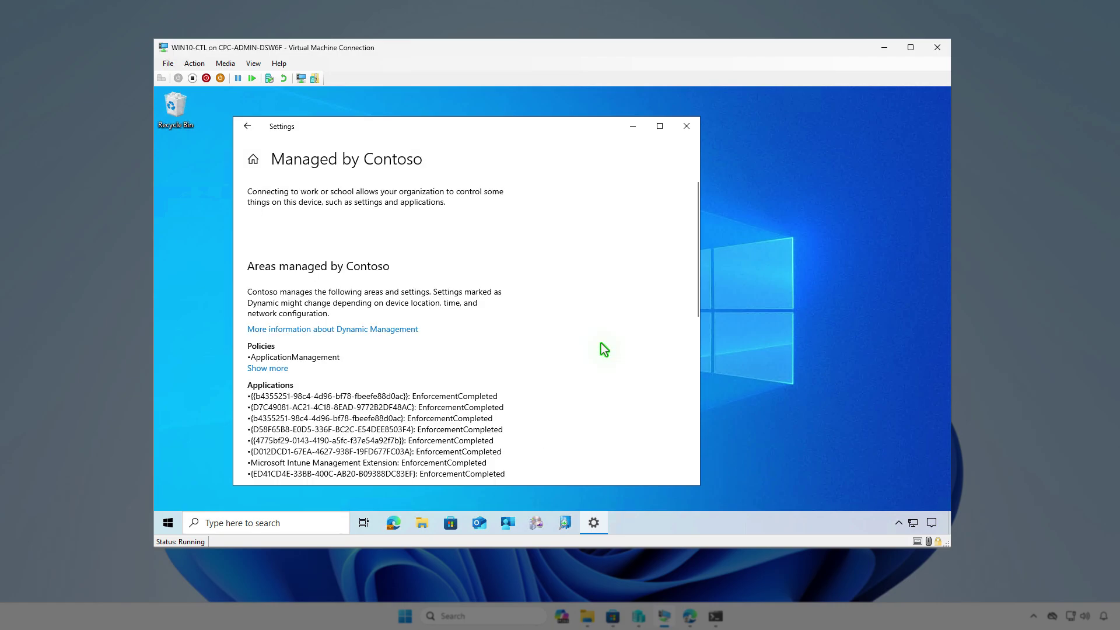
{"action": "scroll", "coordinate": [601, 343], "scroll_direction": "down", "scroll_amount": 10}
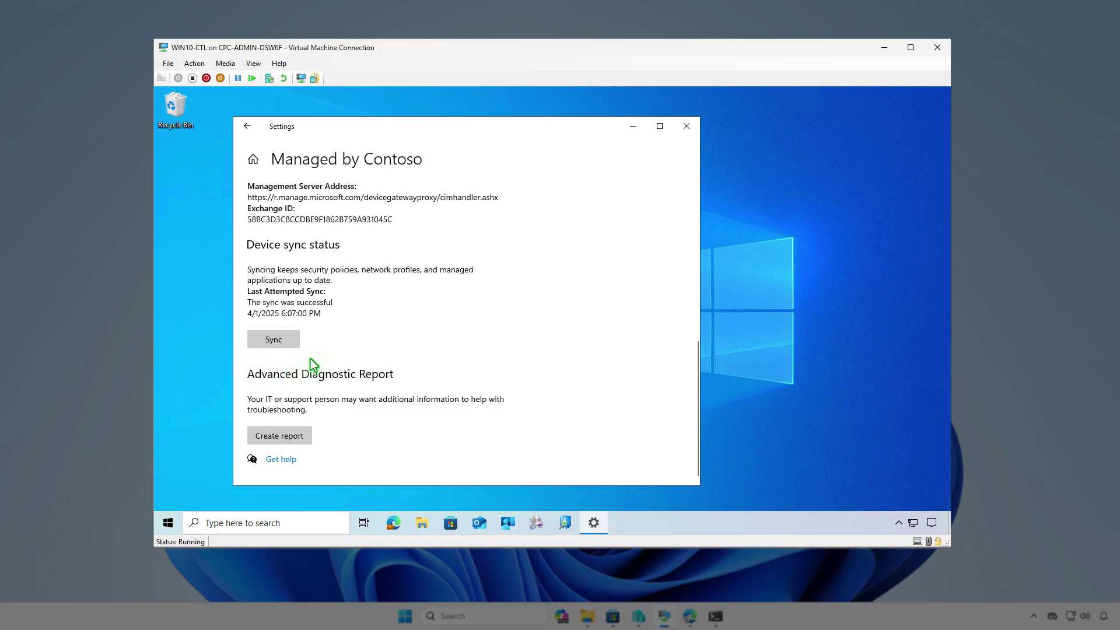
{"action": "left_click", "coordinate": [633, 130]}
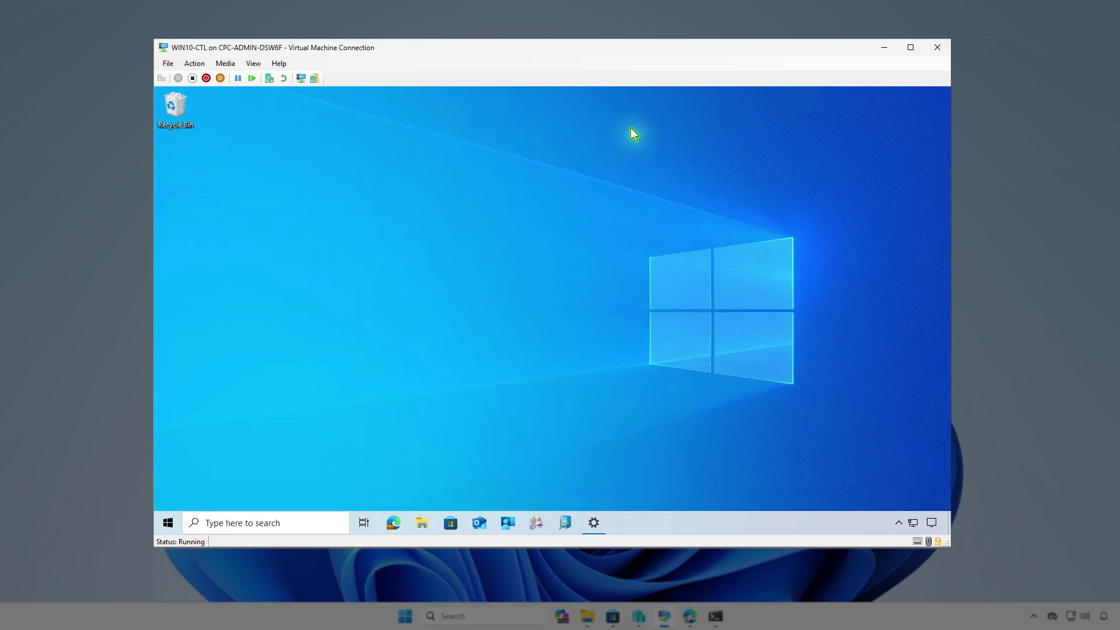
Sync the device from the Company Portal settings and check the Intune software distribution notifications
{"action": "left_click", "coordinate": [509, 524]}
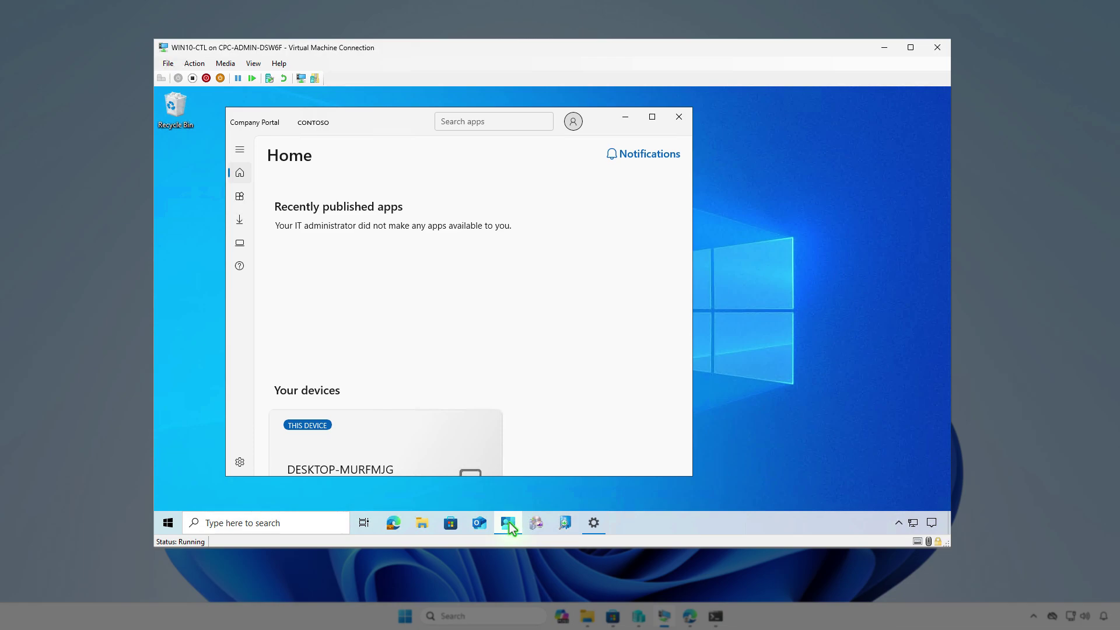
{"action": "left_click", "coordinate": [242, 463]}
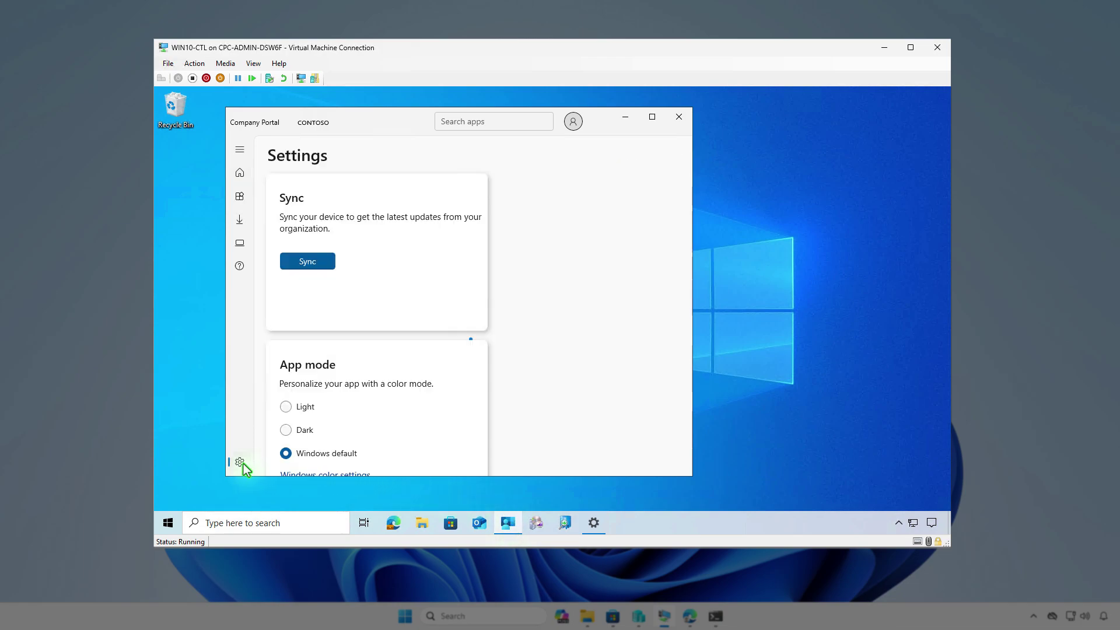
{"action": "left_click", "coordinate": [318, 264]}
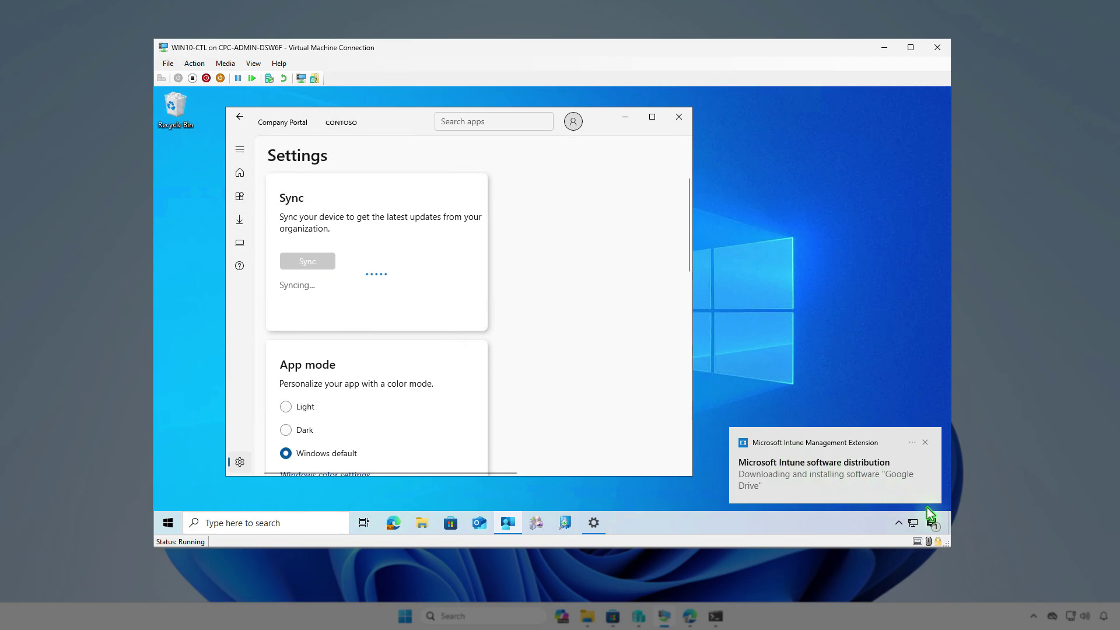
{"action": "left_click", "coordinate": [932, 523]}
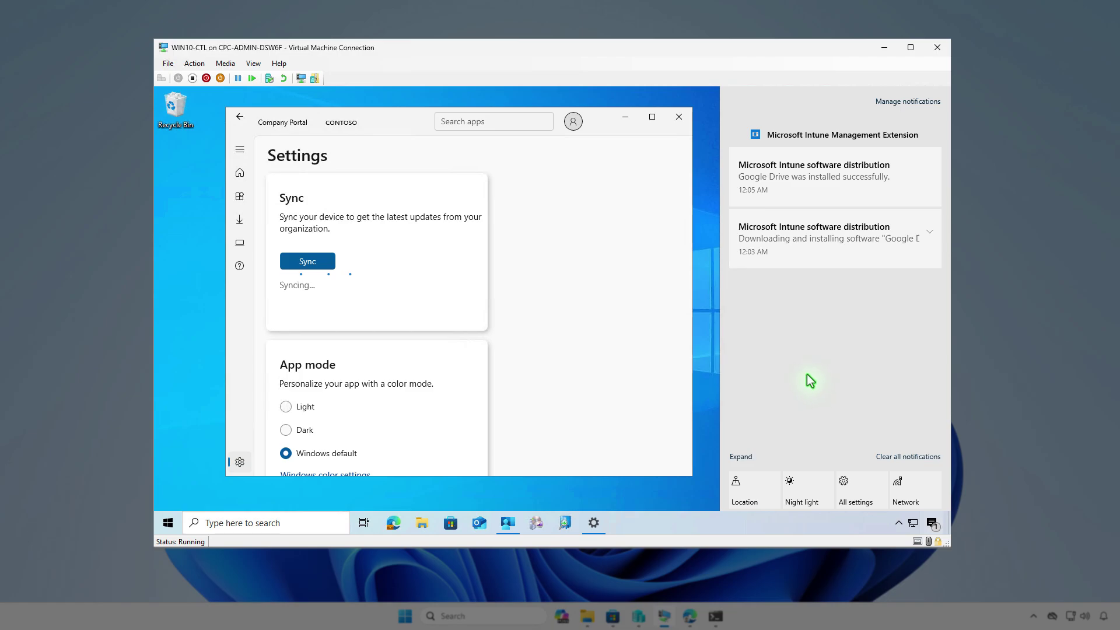
{"action": "left_click", "coordinate": [625, 119]}
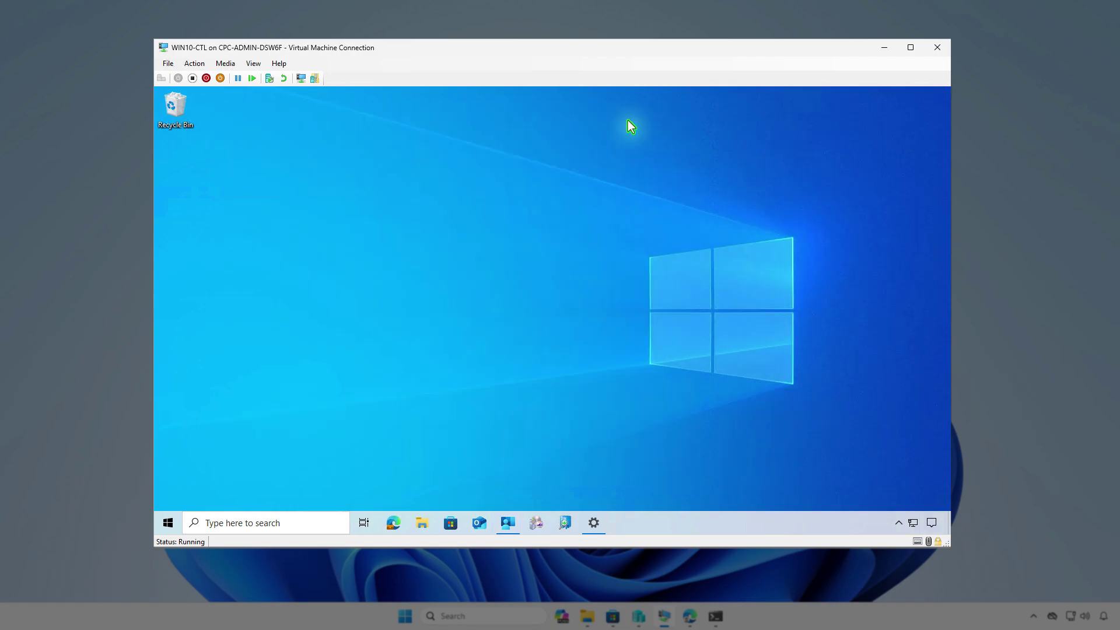
Search the installed apps list on the WIN10-CTL virtual machine for "goo" to check for Google Drive
{"action": "right_click", "coordinate": [167, 522]}
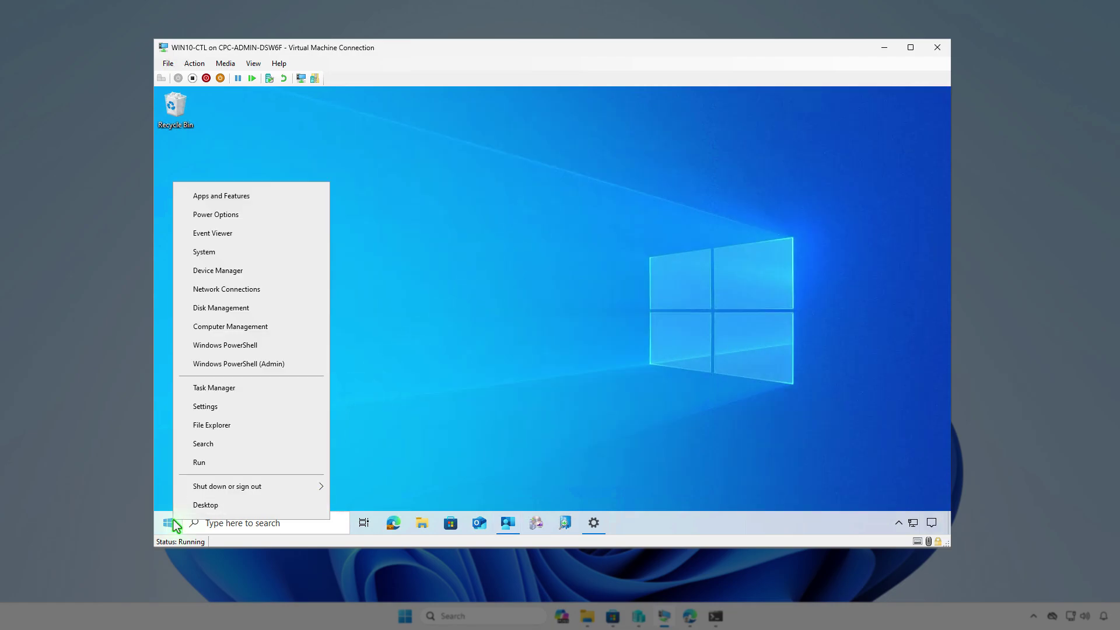
{"action": "left_click", "coordinate": [235, 197]}
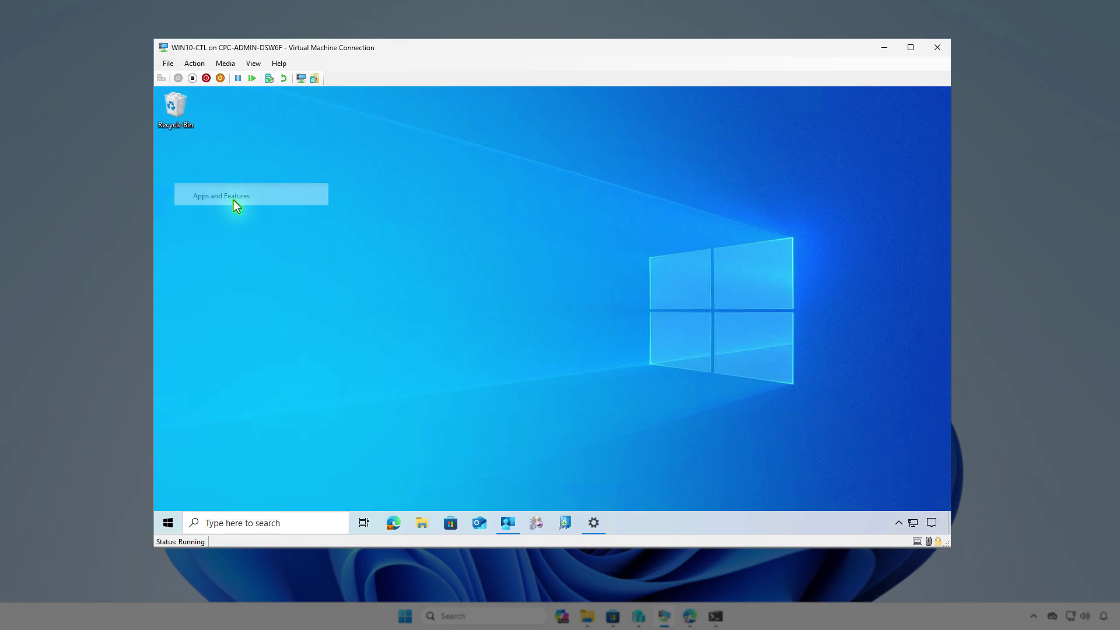
{"action": "left_click", "coordinate": [499, 355]}
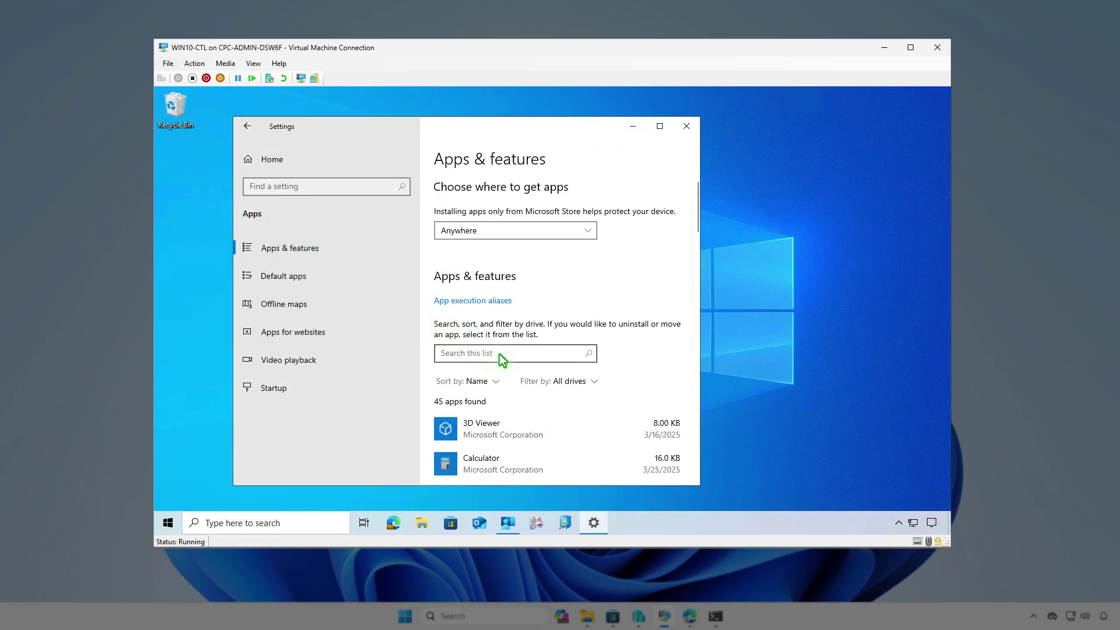
{"action": "type", "text": "goo"}
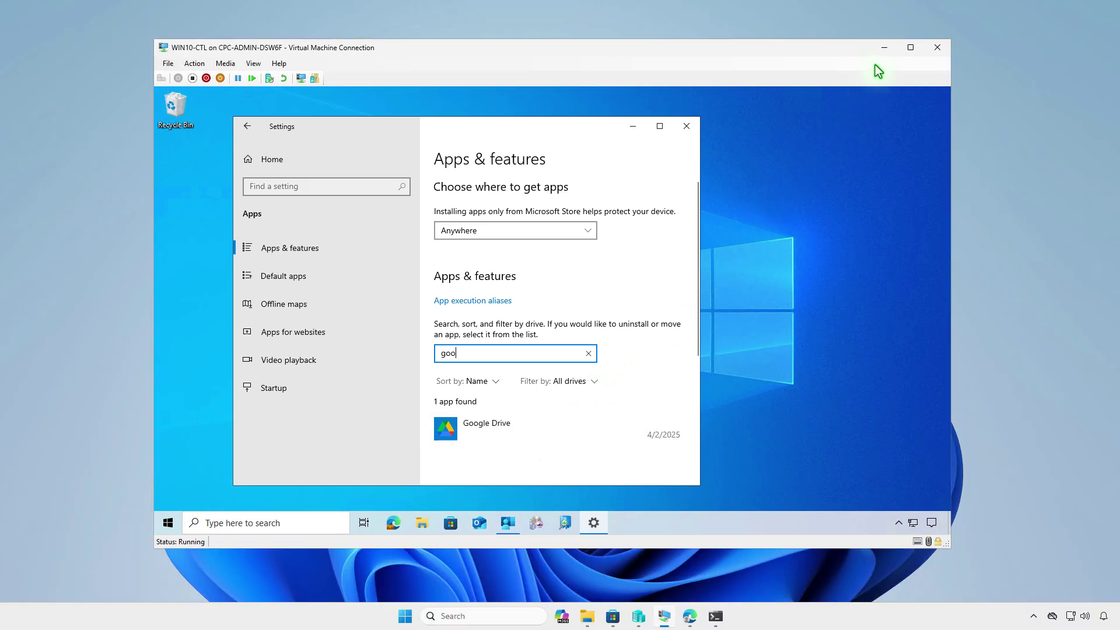
Switch to the Intune admin center in Edge, refresh the Google Drive app overview, and examine its installation status by device
{"action": "left_click", "coordinate": [883, 48]}
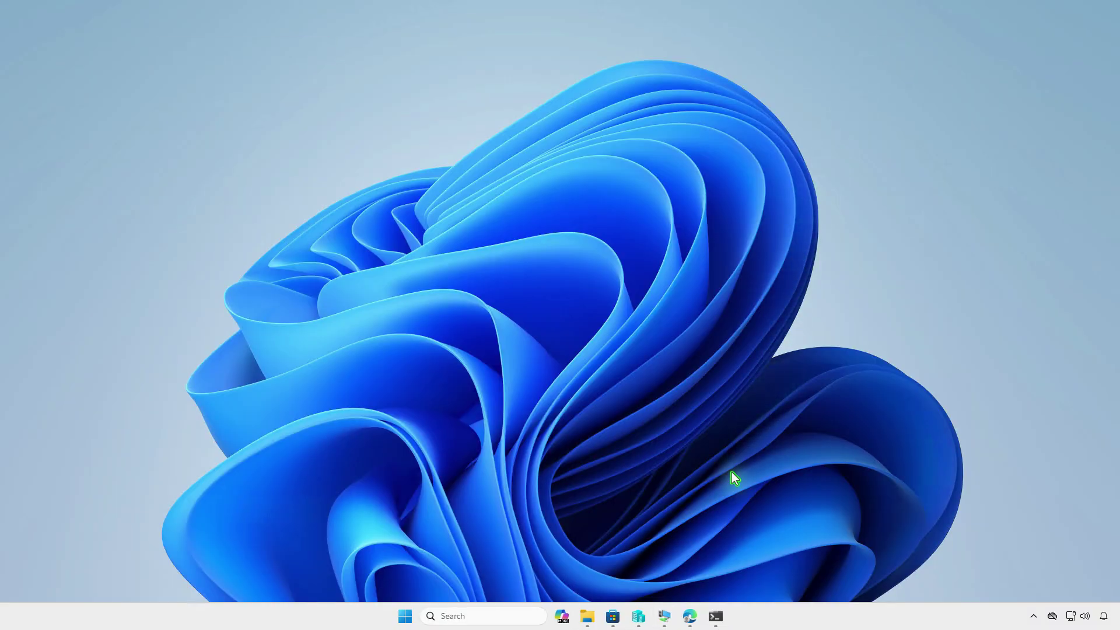
{"action": "left_click", "coordinate": [690, 616]}
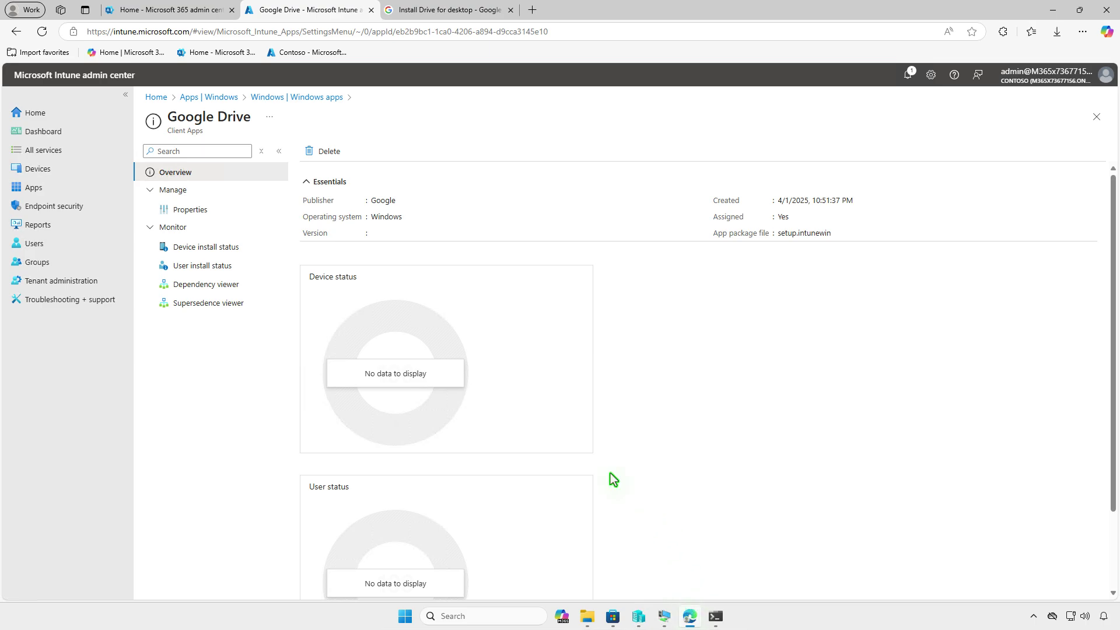
{"action": "left_click", "coordinate": [42, 32]}
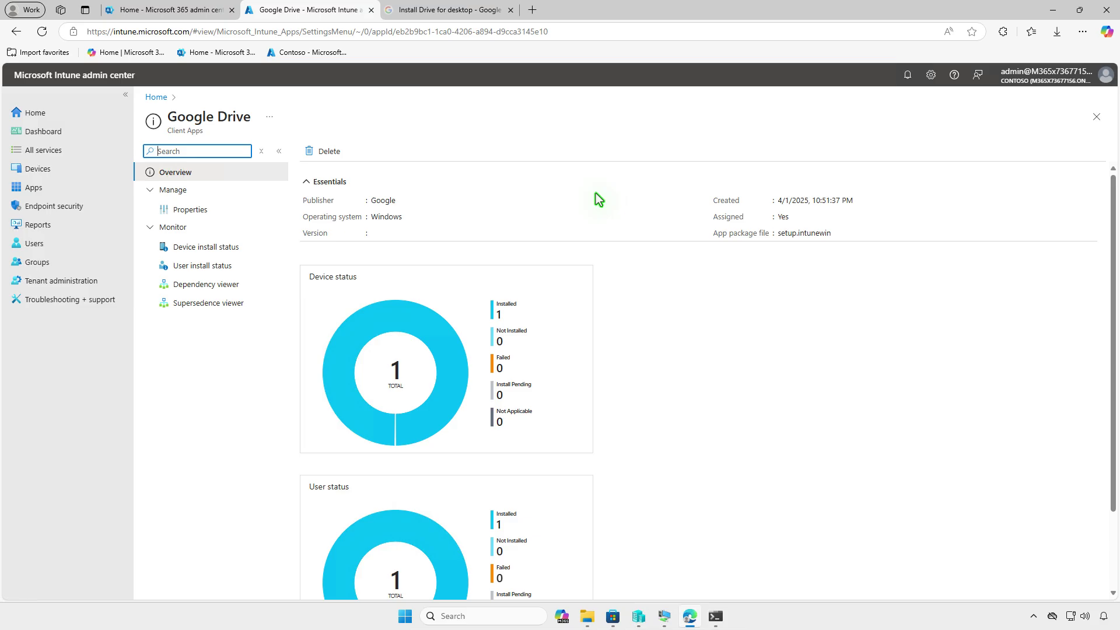
{"action": "left_click", "coordinate": [243, 245]}
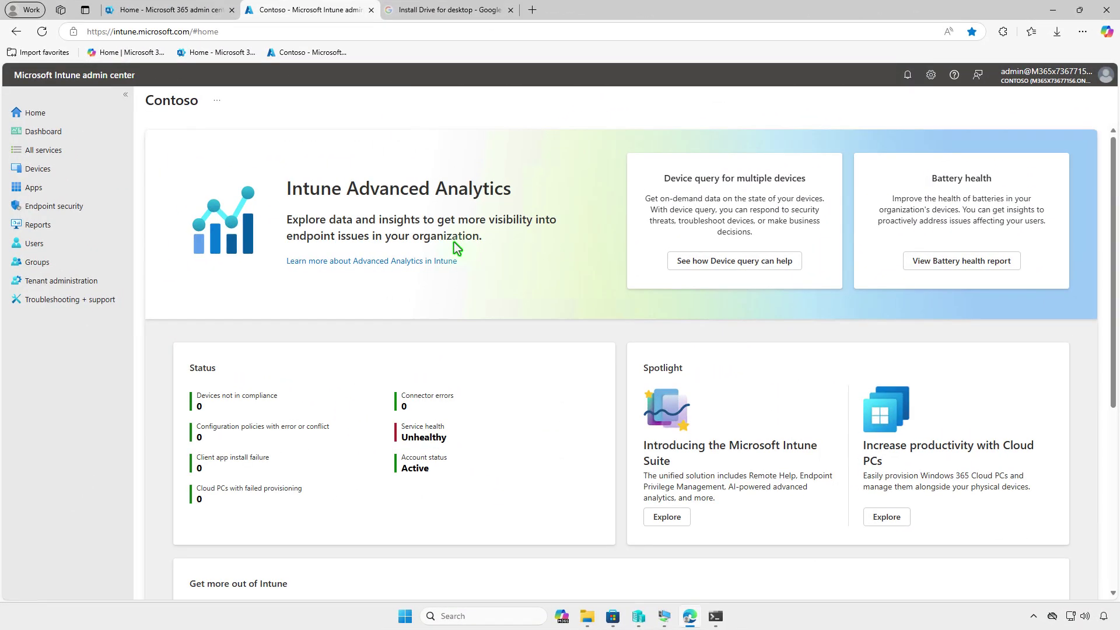
Edit the assignments in the properties of the Google Drive Windows app and delete the required assignment for Test_Devices
{"action": "left_click", "coordinate": [92, 188]}
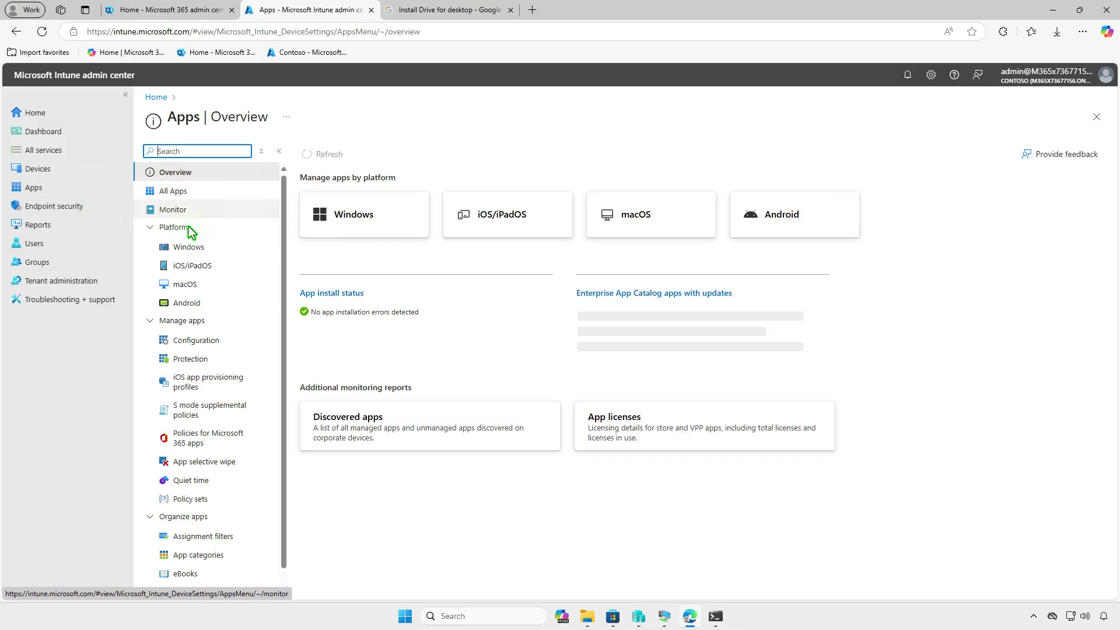
{"action": "left_click", "coordinate": [220, 246]}
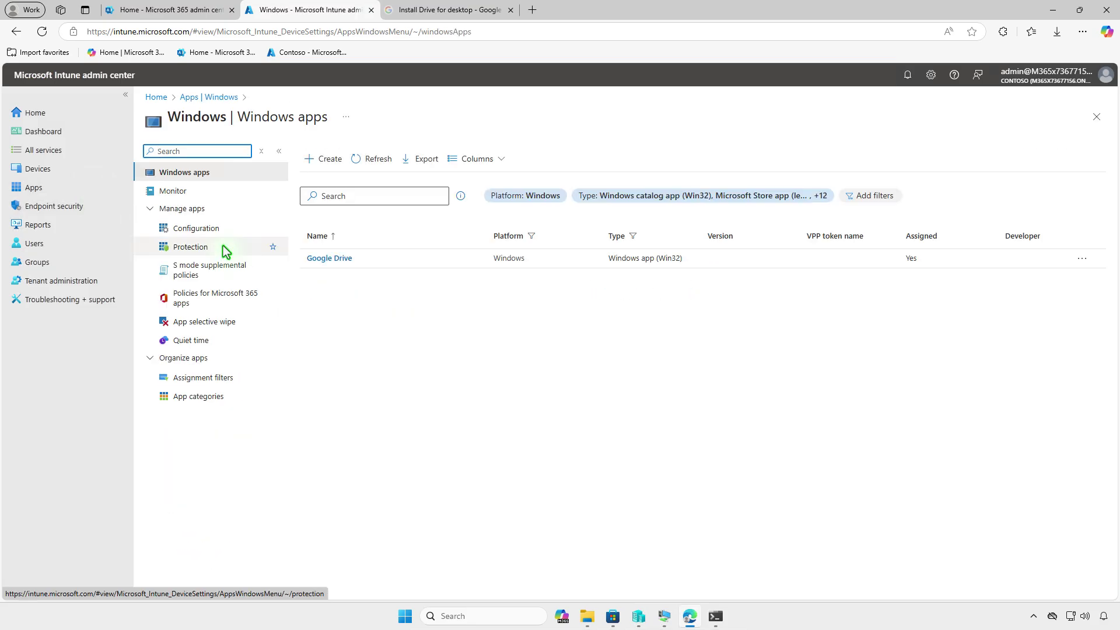
{"action": "left_click", "coordinate": [327, 261]}
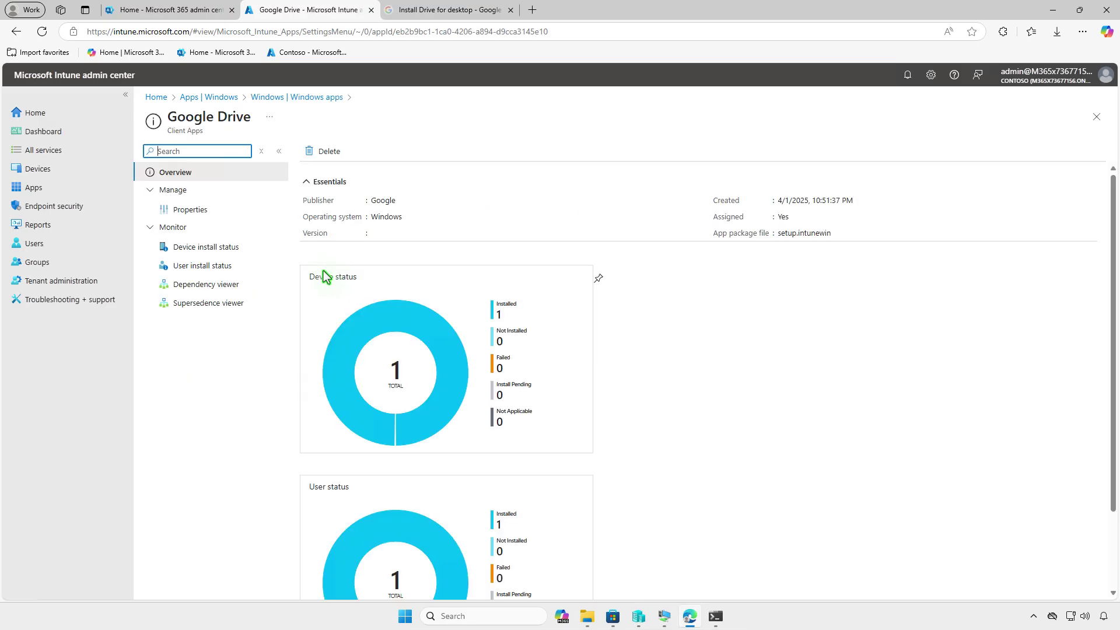
{"action": "left_click", "coordinate": [224, 211]}
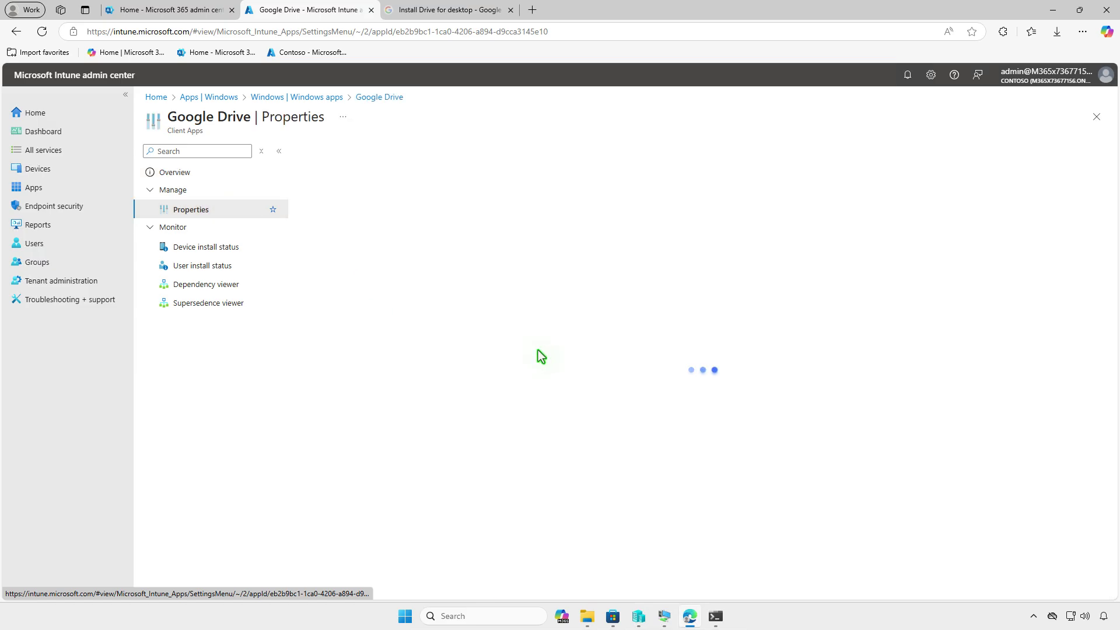
{"action": "scroll", "coordinate": [534, 352], "scroll_direction": "down", "scroll_amount": 10}
{"action": "scroll", "coordinate": [536, 351], "scroll_direction": "down", "scroll_amount": 2}
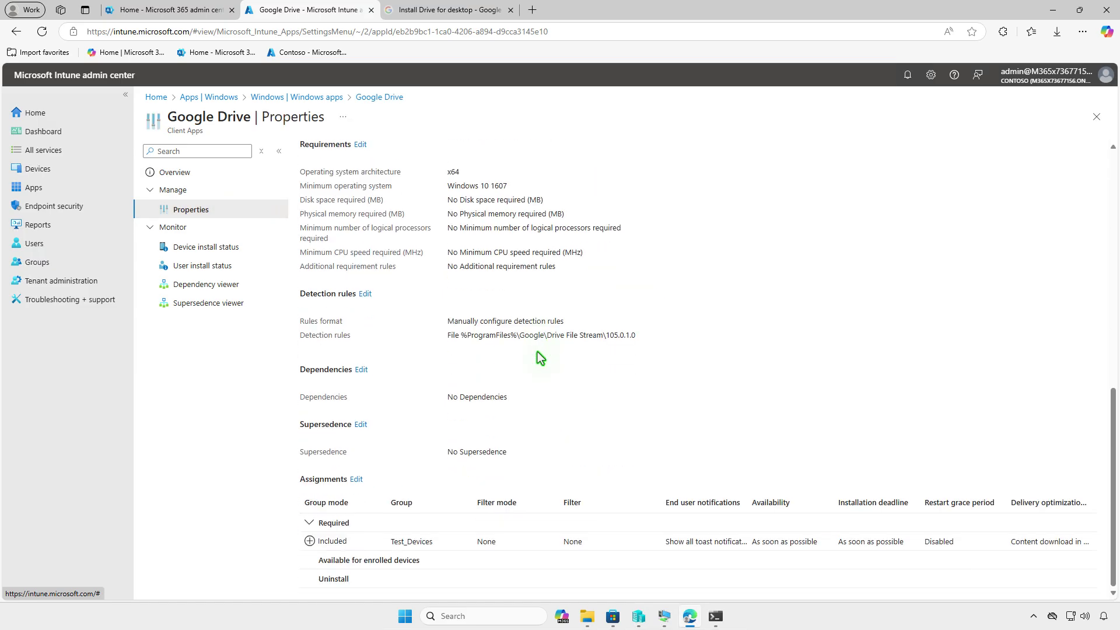
{"action": "left_click", "coordinate": [357, 479]}
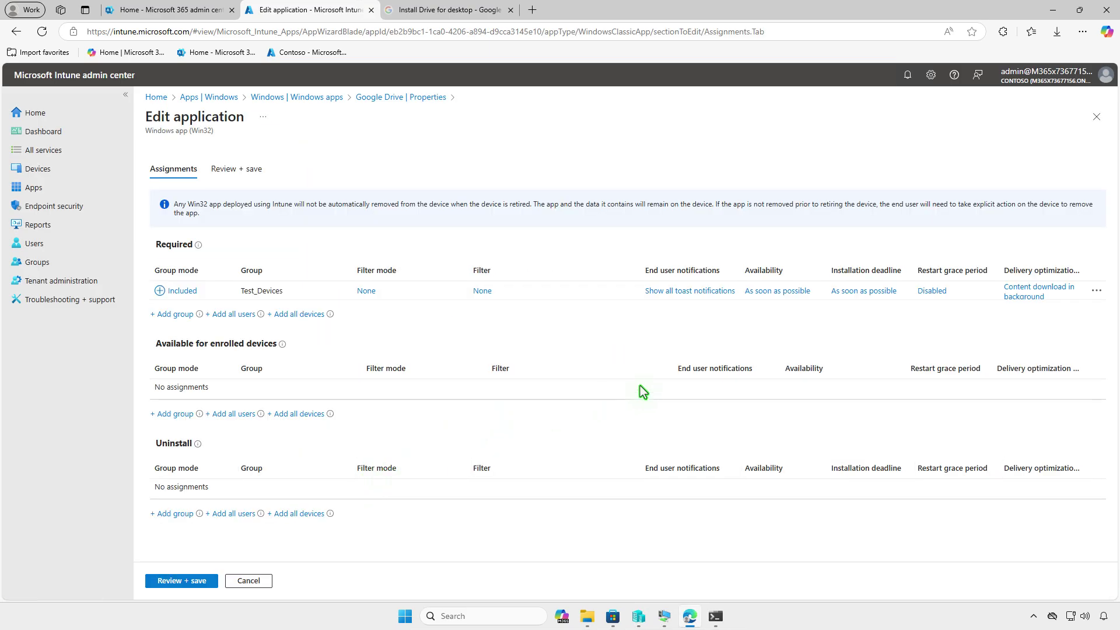
{"action": "left_click", "coordinate": [1096, 291]}
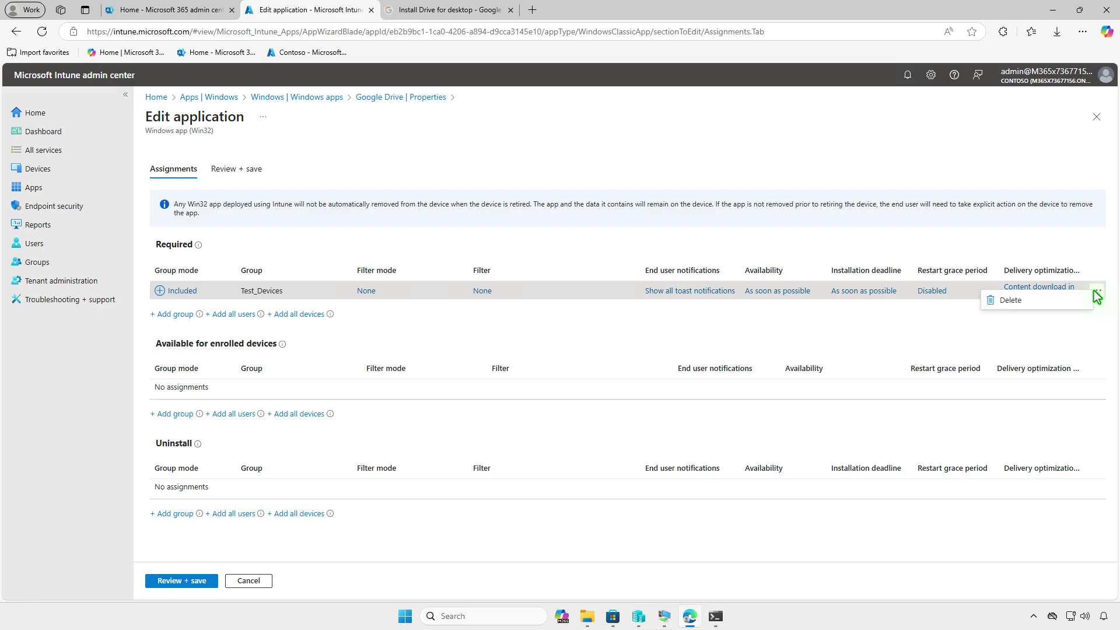
{"action": "left_click", "coordinate": [1049, 301]}
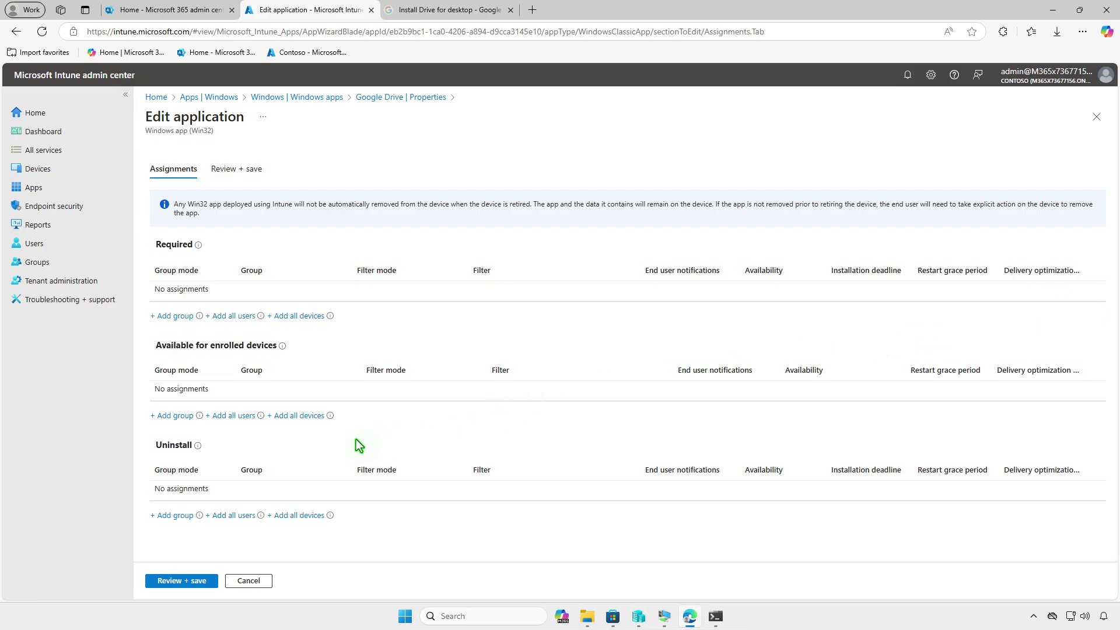
Assign the Test_Devices group for uninstall of Google Drive and save the application changes
{"action": "left_click", "coordinate": [175, 516]}
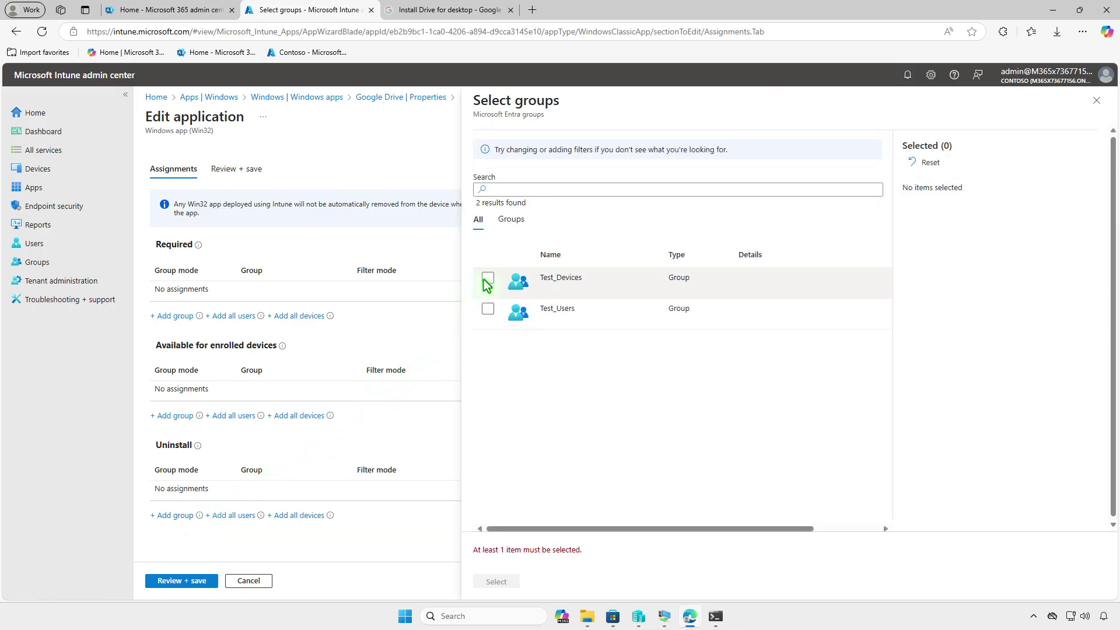
{"action": "left_click", "coordinate": [487, 280]}
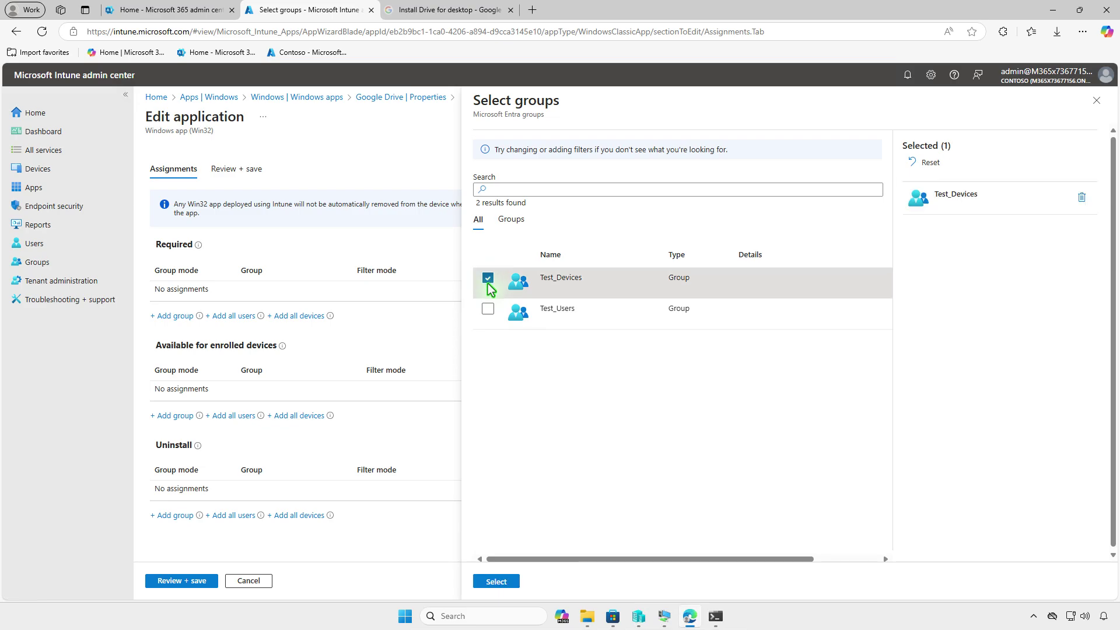
{"action": "left_click", "coordinate": [496, 582]}
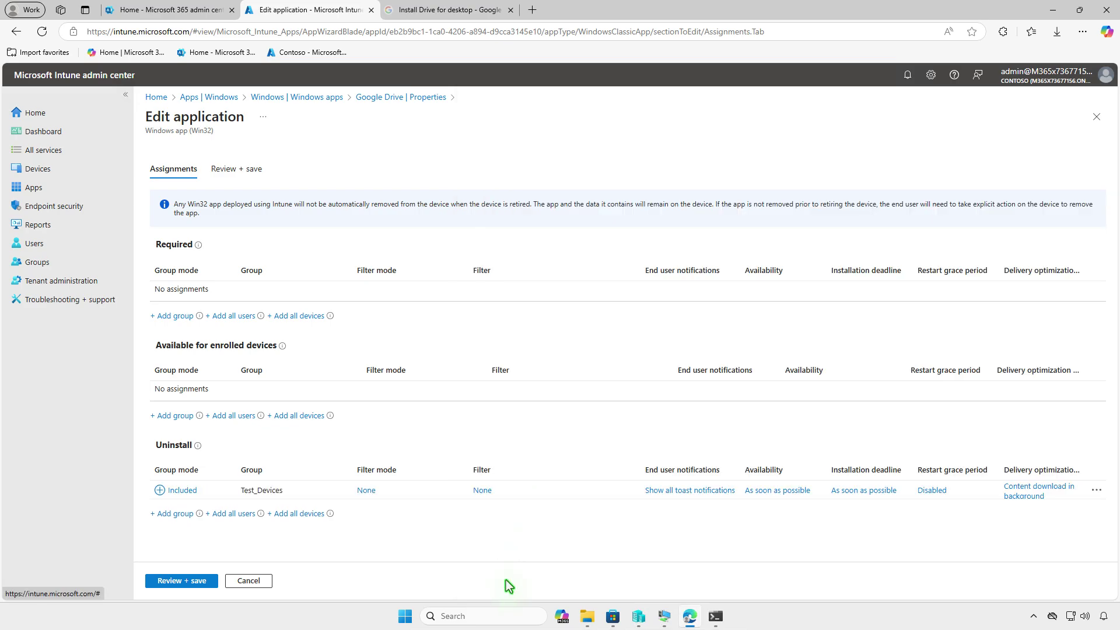
{"action": "left_click", "coordinate": [173, 580]}
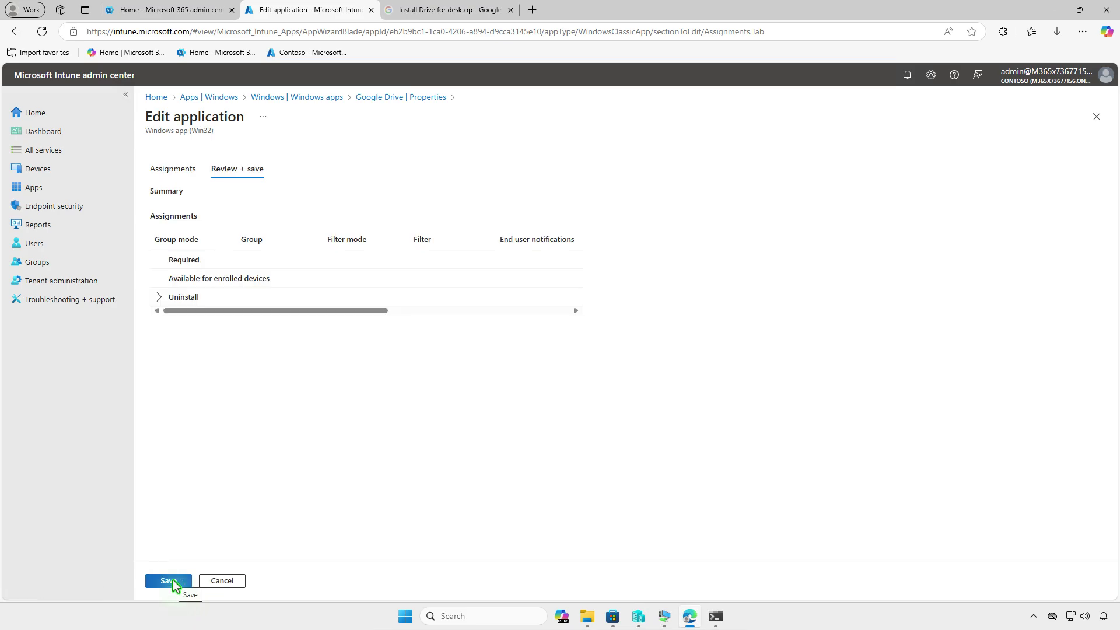
{"action": "left_click", "coordinate": [169, 581]}
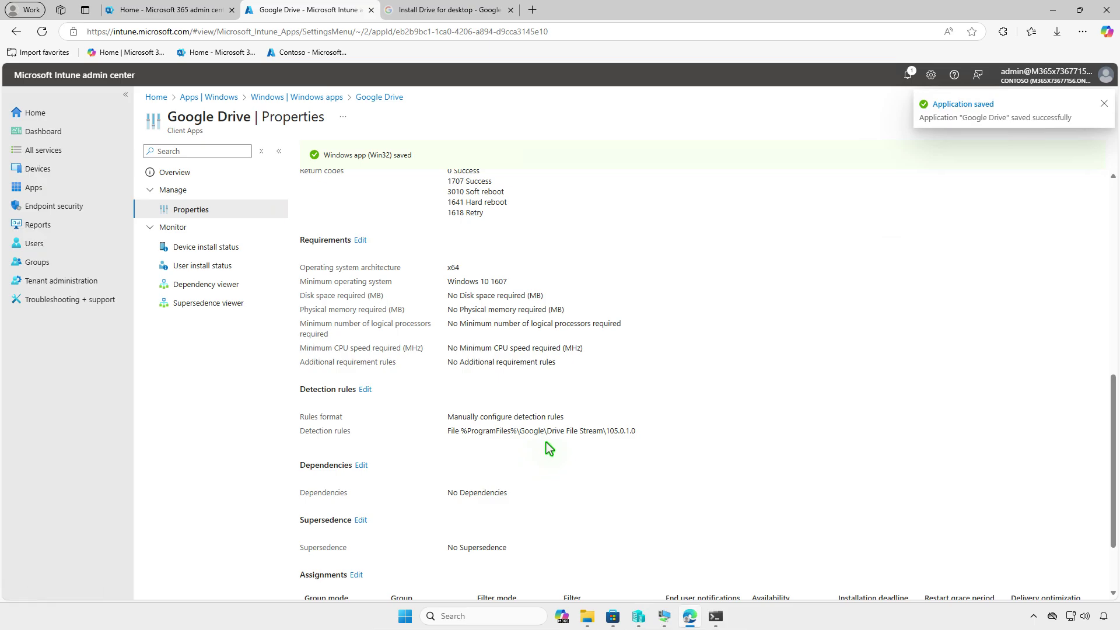
Switch to the WIN10-CTL virtual machine, sync the device from Company Portal, and check the Google Drive uninstall notifications
{"action": "left_click", "coordinate": [1053, 11]}
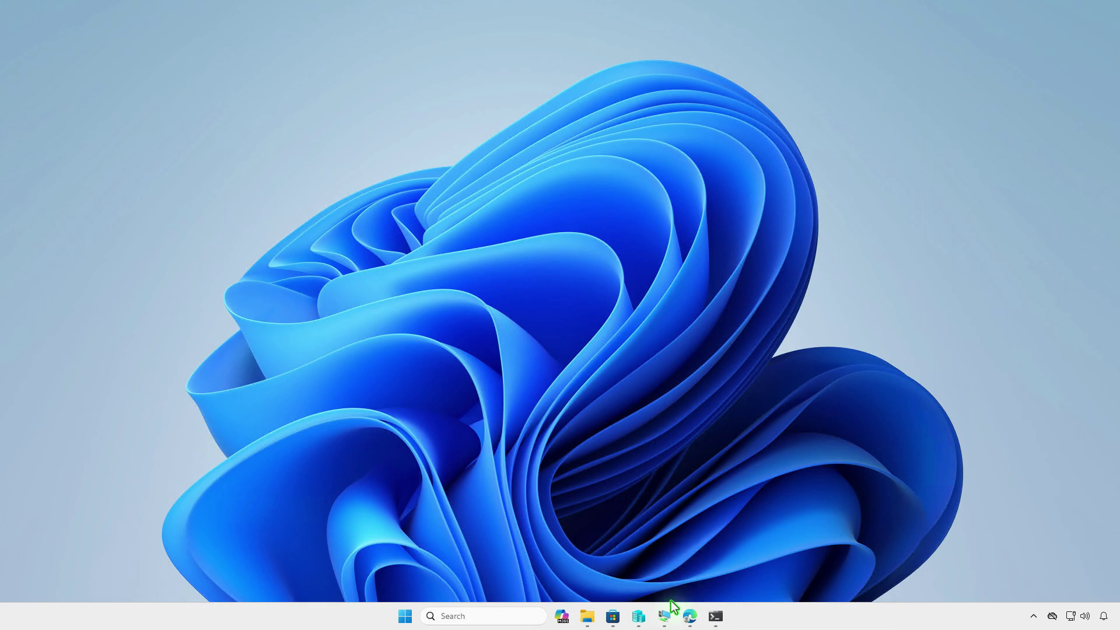
{"action": "left_click", "coordinate": [665, 617]}
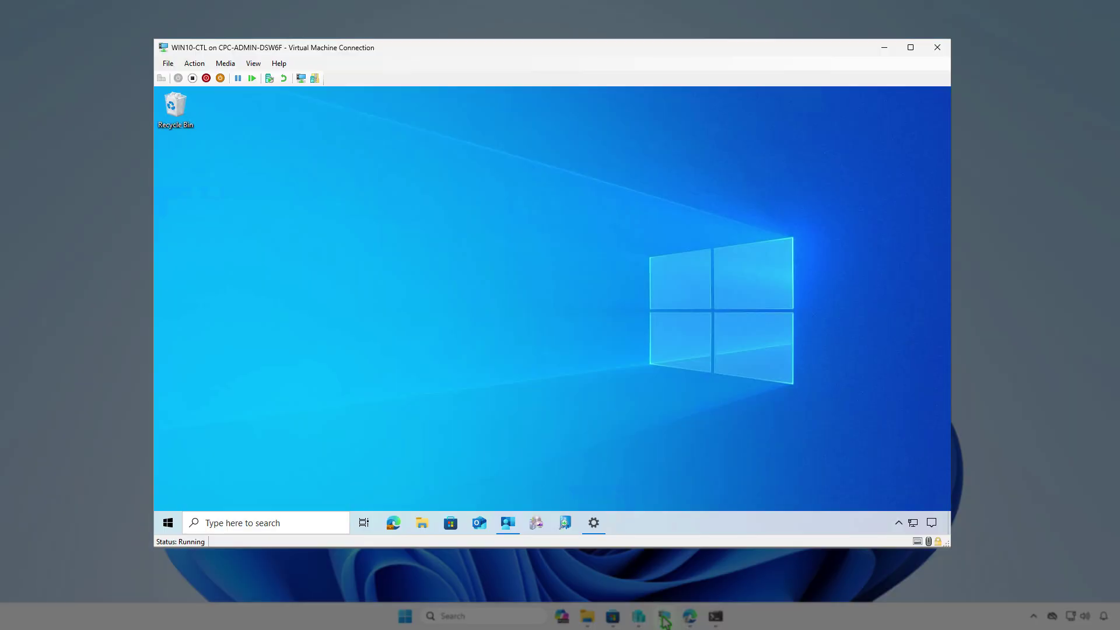
{"action": "left_click", "coordinate": [508, 524]}
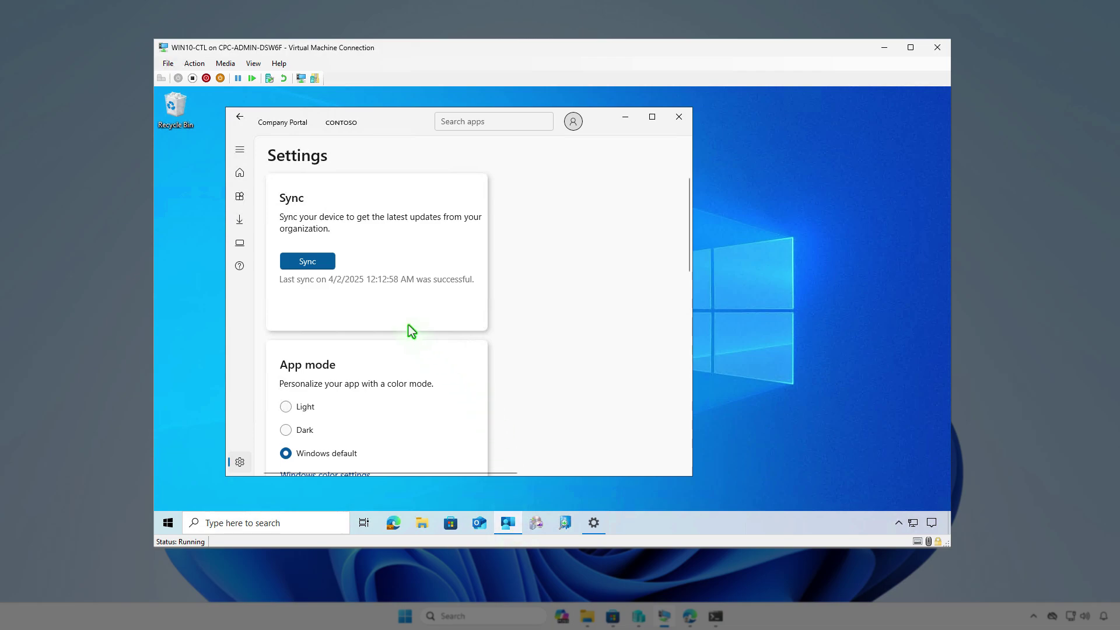
{"action": "left_click", "coordinate": [320, 261]}
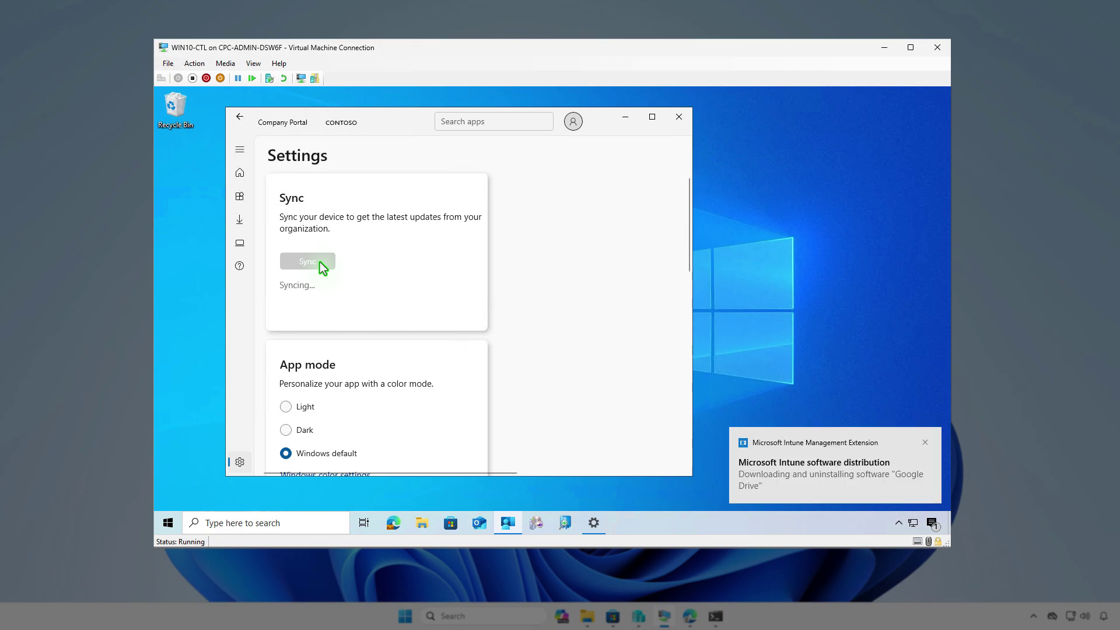
{"action": "left_click", "coordinate": [932, 524]}
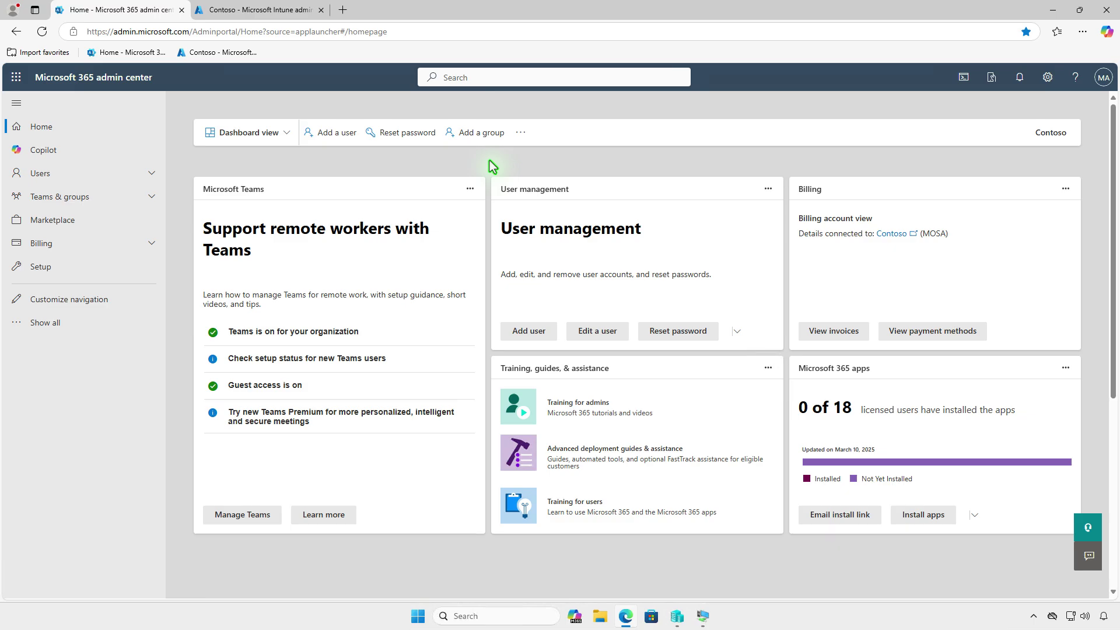
Examine the Microsoft Intune Suite subscription among the billing licenses in the Microsoft 365 admin center
{"action": "left_click", "coordinate": [129, 244]}
{"action": "left_click", "coordinate": [110, 284]}
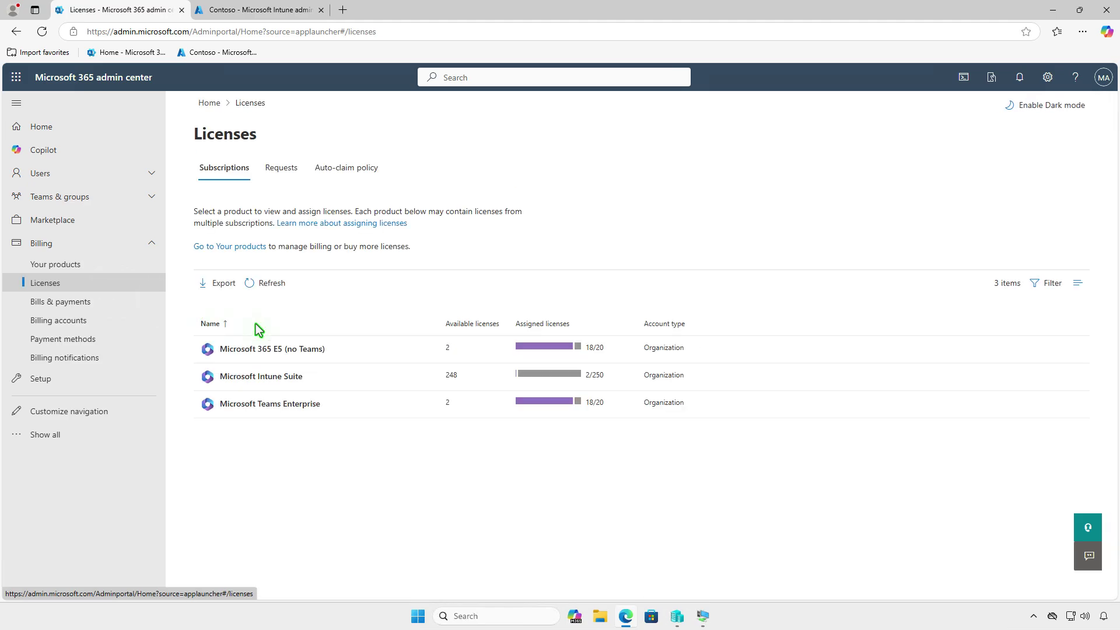
{"action": "left_click", "coordinate": [376, 376]}
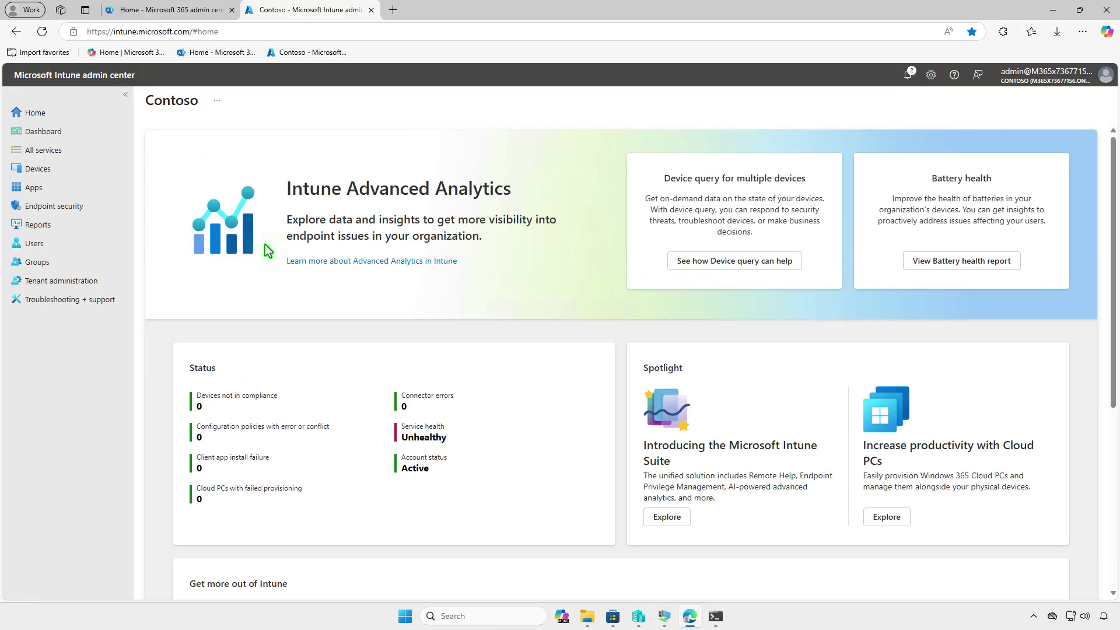
Start a new Windows app in Intune with the type Enterprise App Catalog app and open its catalog search
{"action": "left_click", "coordinate": [75, 193]}
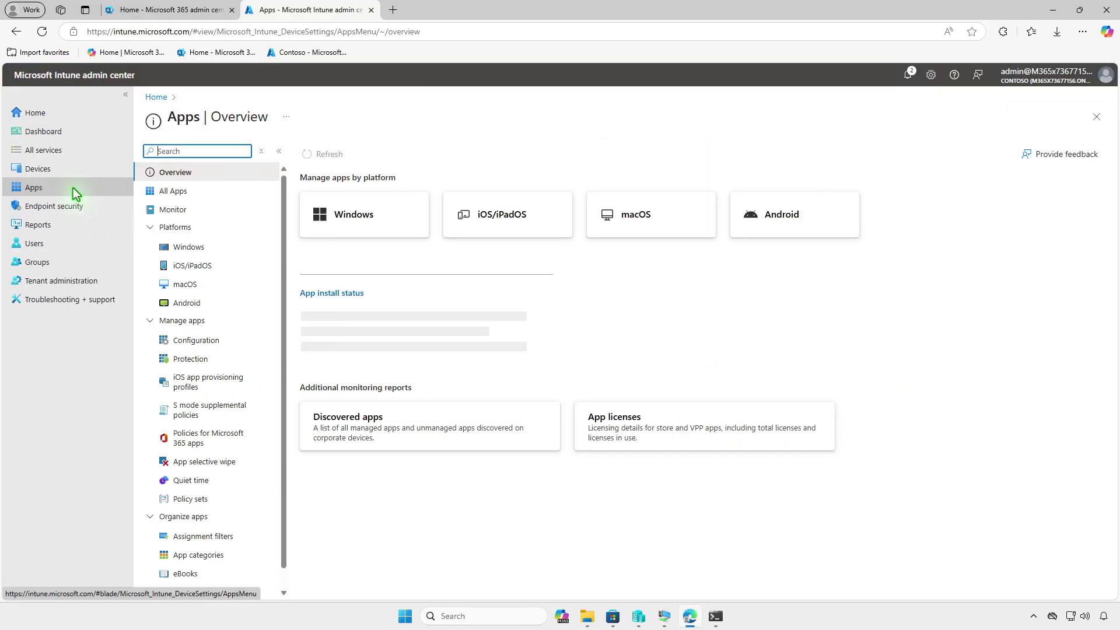
{"action": "left_click", "coordinate": [233, 251]}
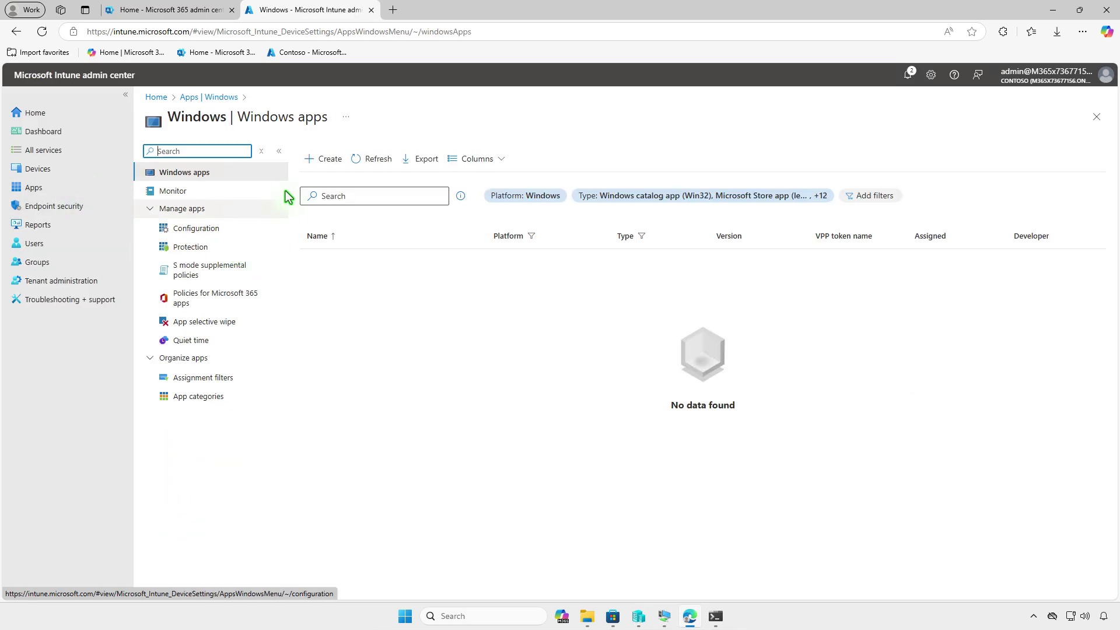
{"action": "left_click", "coordinate": [314, 168]}
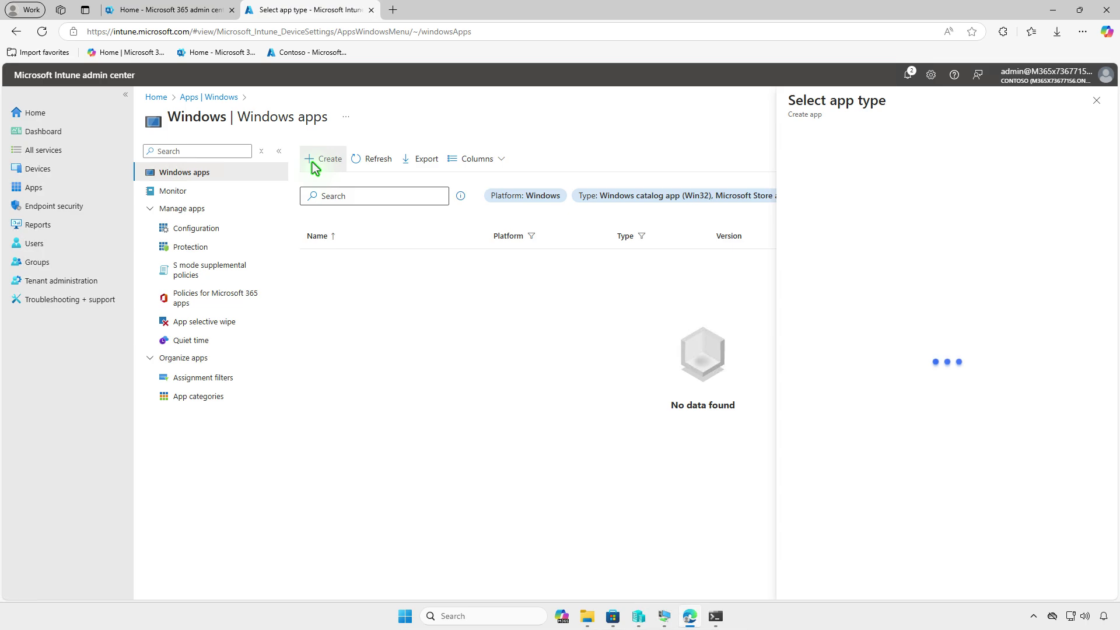
{"action": "left_click", "coordinate": [992, 158]}
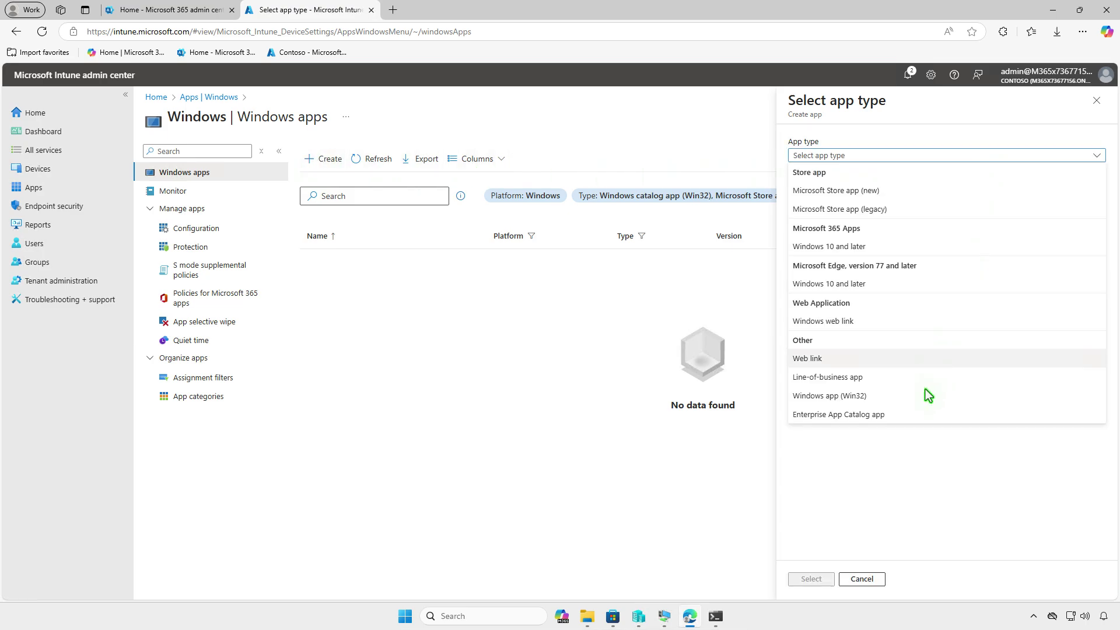
{"action": "left_click", "coordinate": [919, 416]}
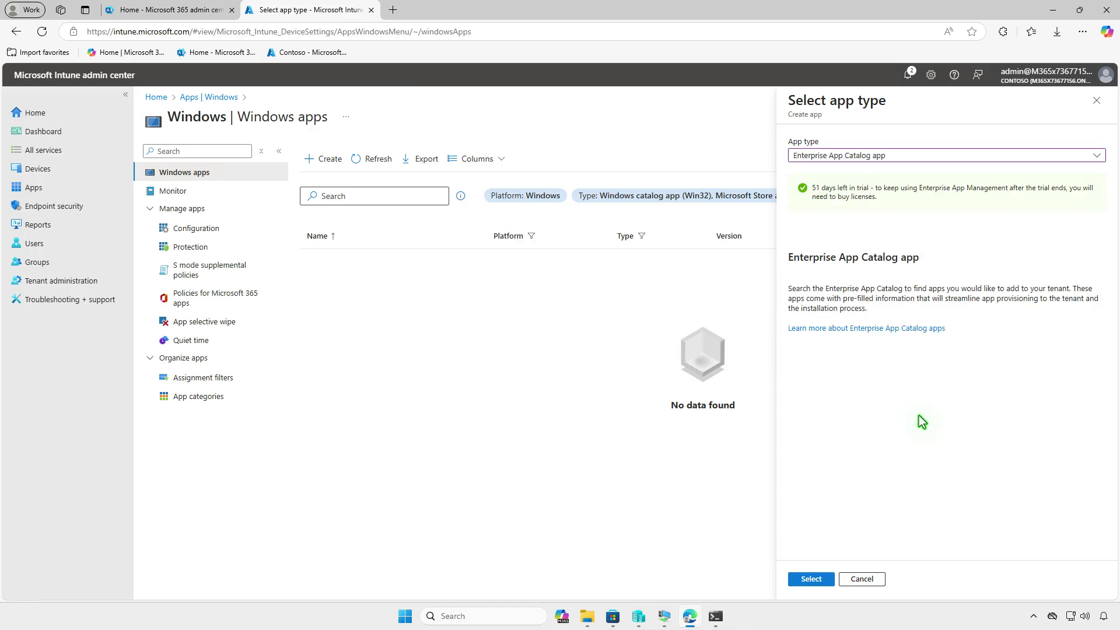
{"action": "left_click", "coordinate": [816, 579]}
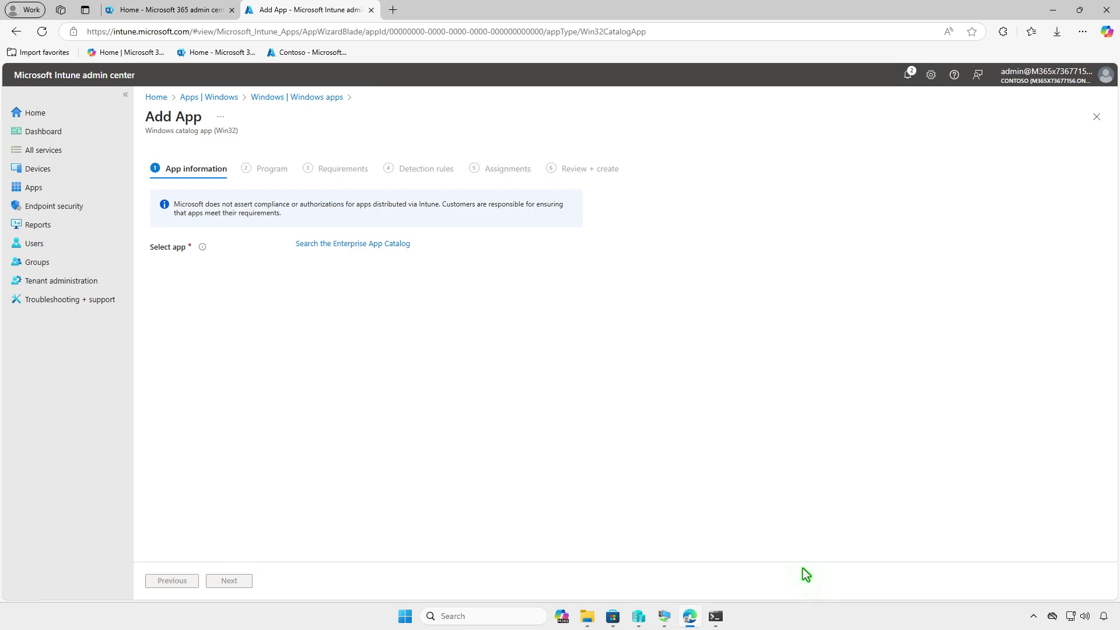
{"action": "left_click", "coordinate": [398, 247]}
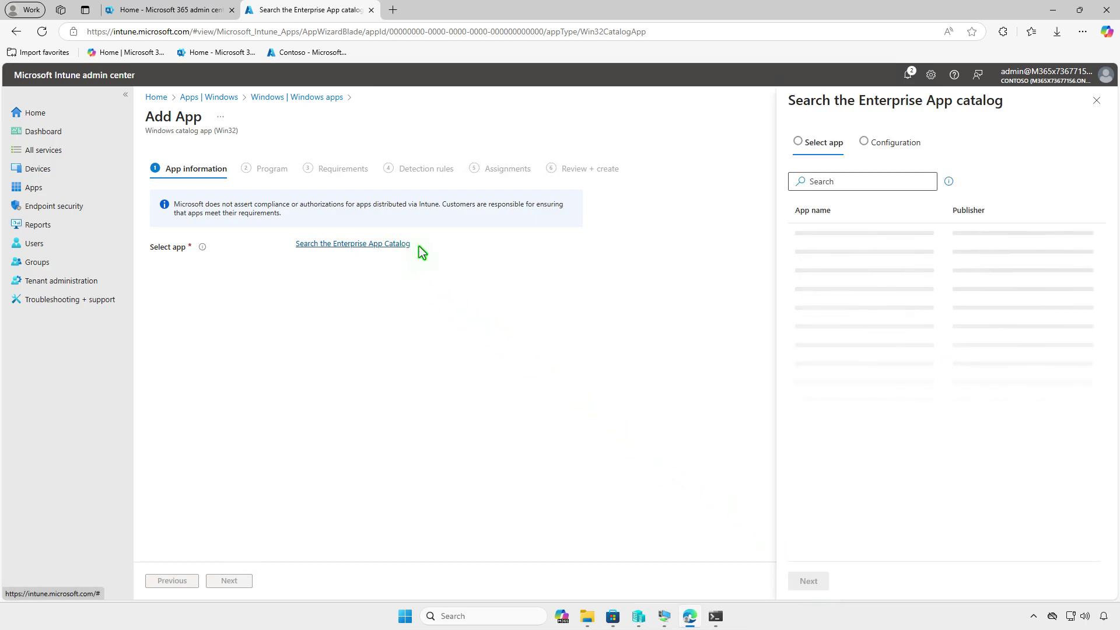
Search the Enterprise App Catalog for google drive and select the Google Drive en-US x64 package, version 105.0.1.0
{"action": "left_click", "coordinate": [883, 182]}
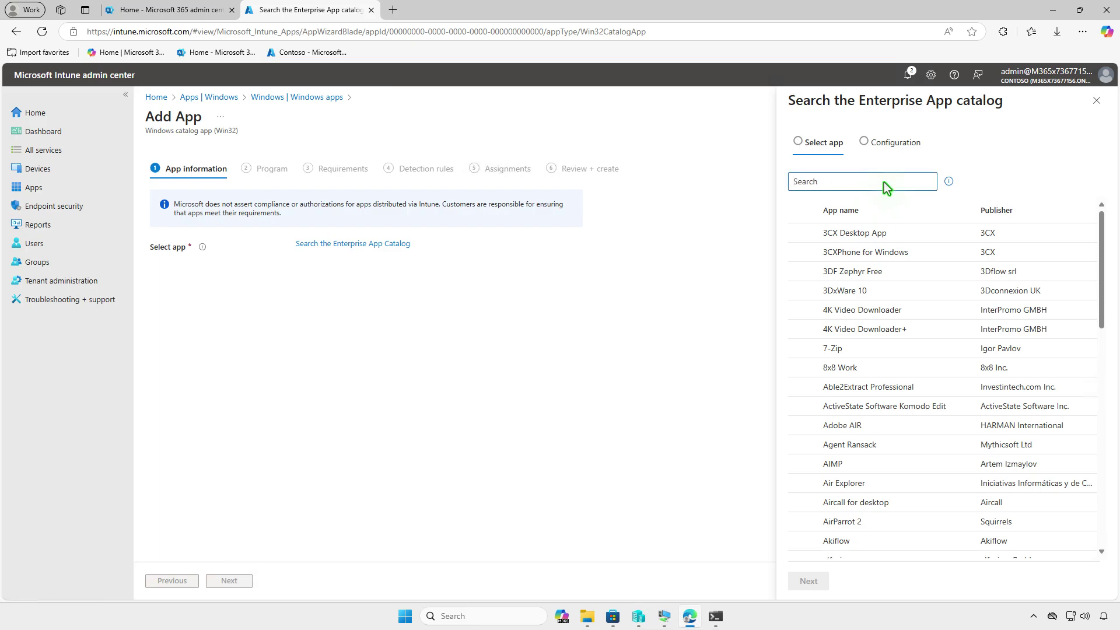
{"action": "type", "text": "google"}
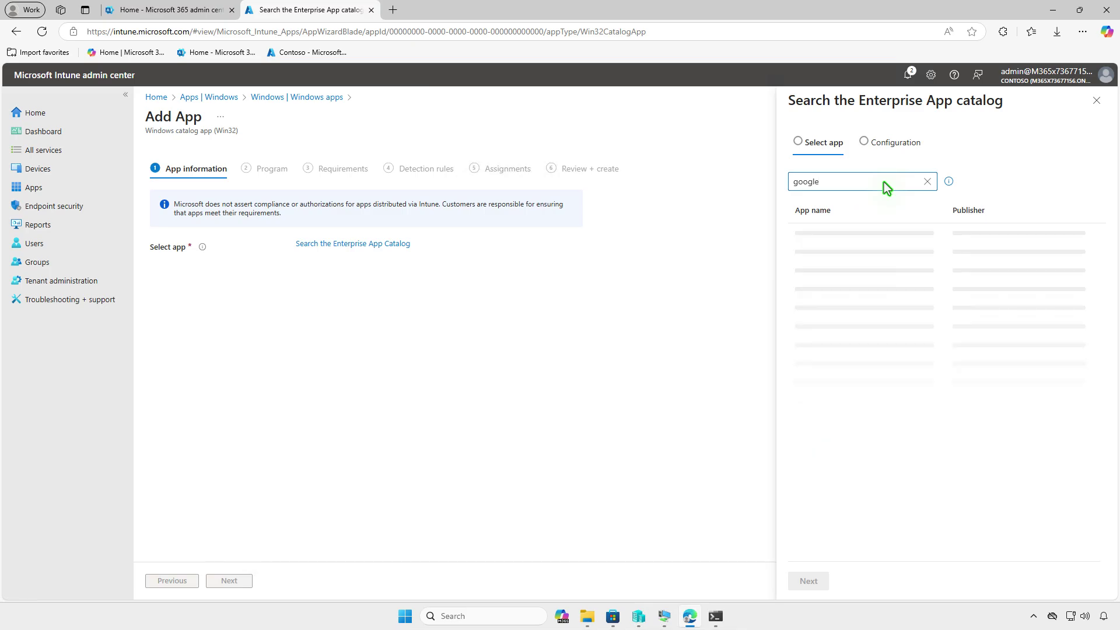
{"action": "type", "text": " drive"}
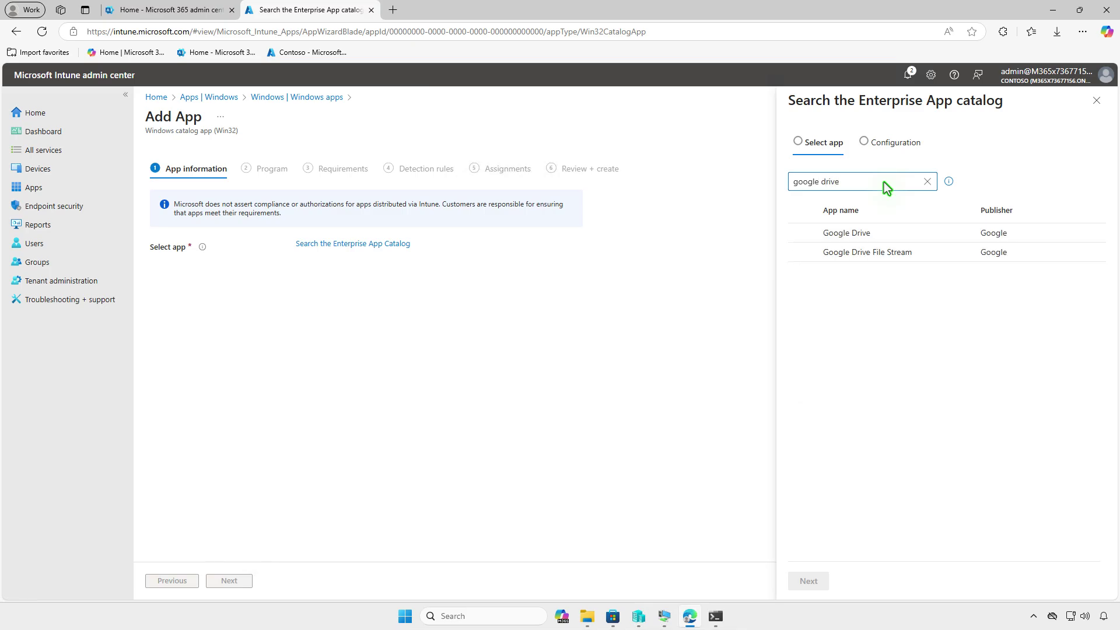
{"action": "left_click", "coordinate": [880, 236]}
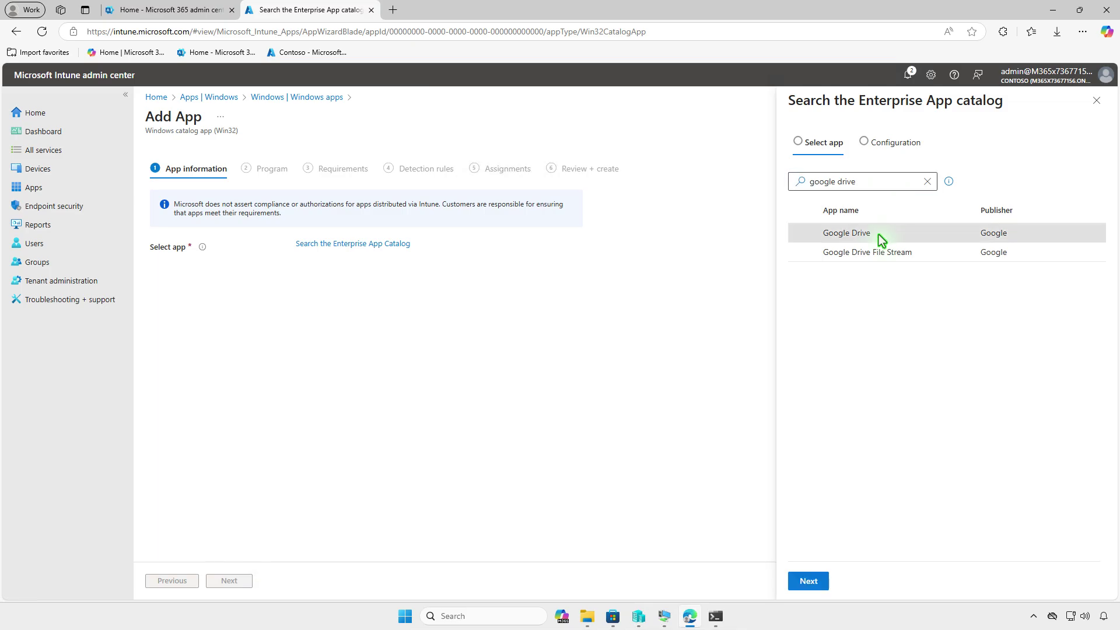
{"action": "left_click", "coordinate": [818, 581]}
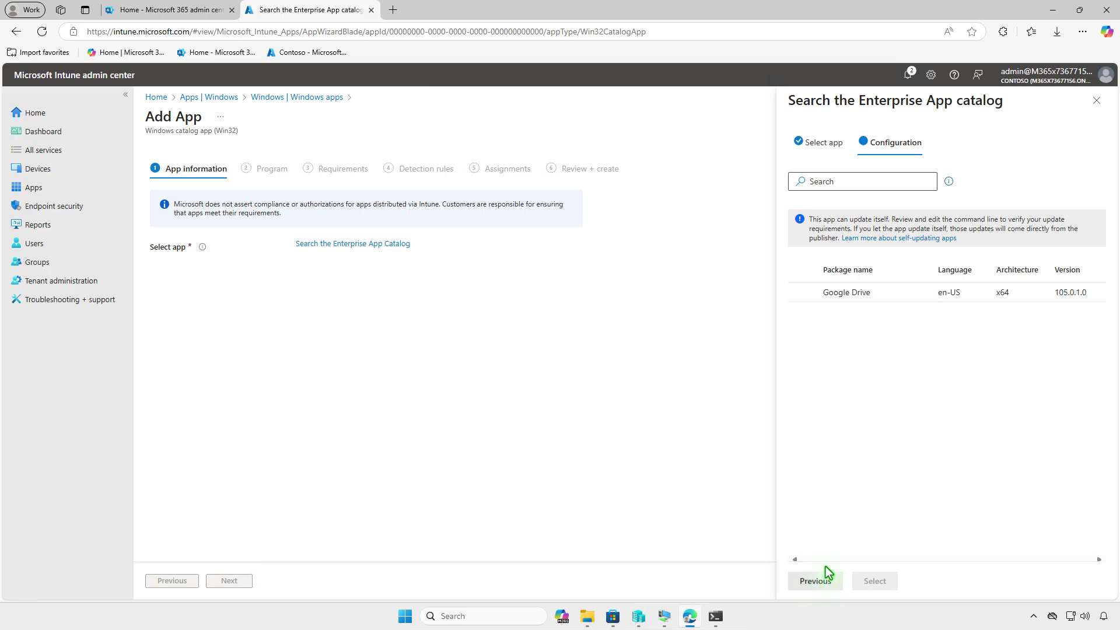
{"action": "left_click", "coordinate": [899, 295]}
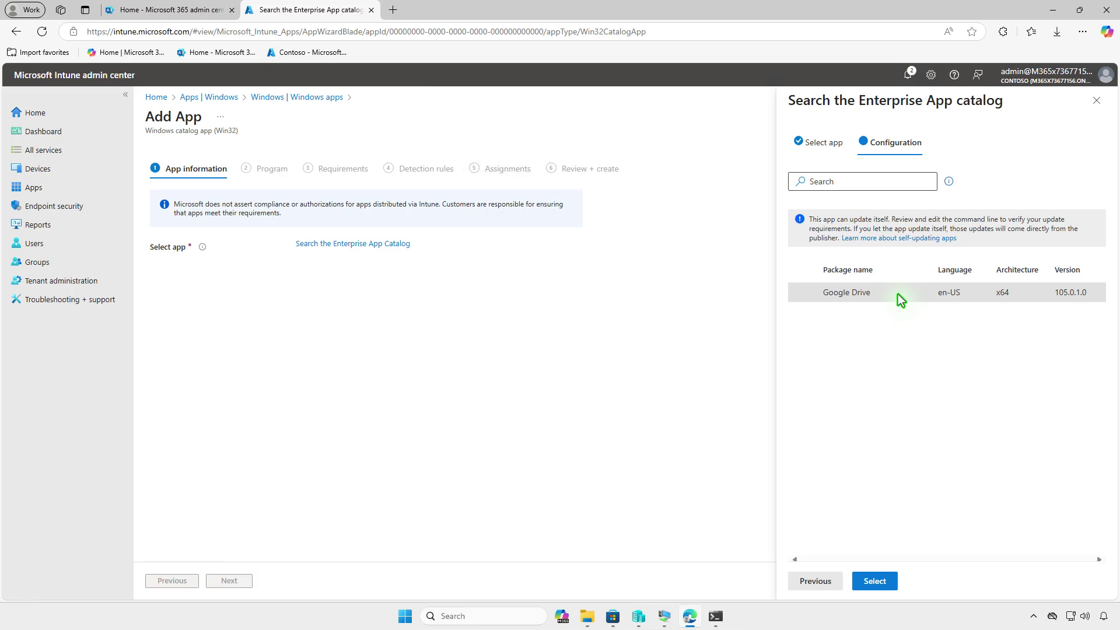
{"action": "left_click", "coordinate": [881, 580]}
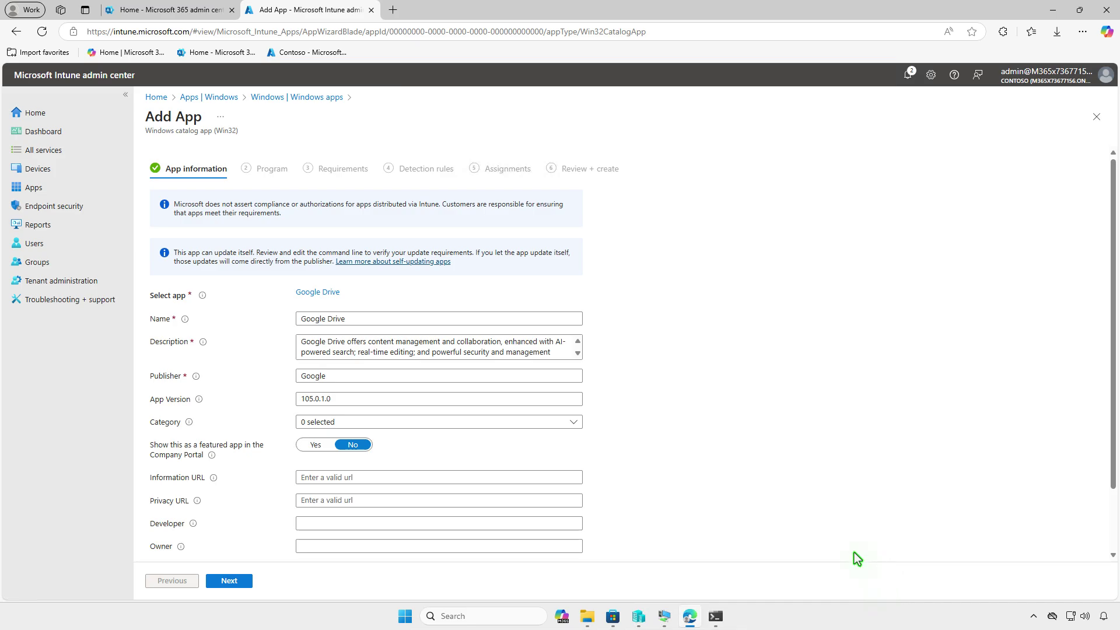
Upload images.png from the Downloads folder as the Google Drive app's logo
{"action": "scroll", "coordinate": [777, 496], "scroll_direction": "down", "scroll_amount": 2}
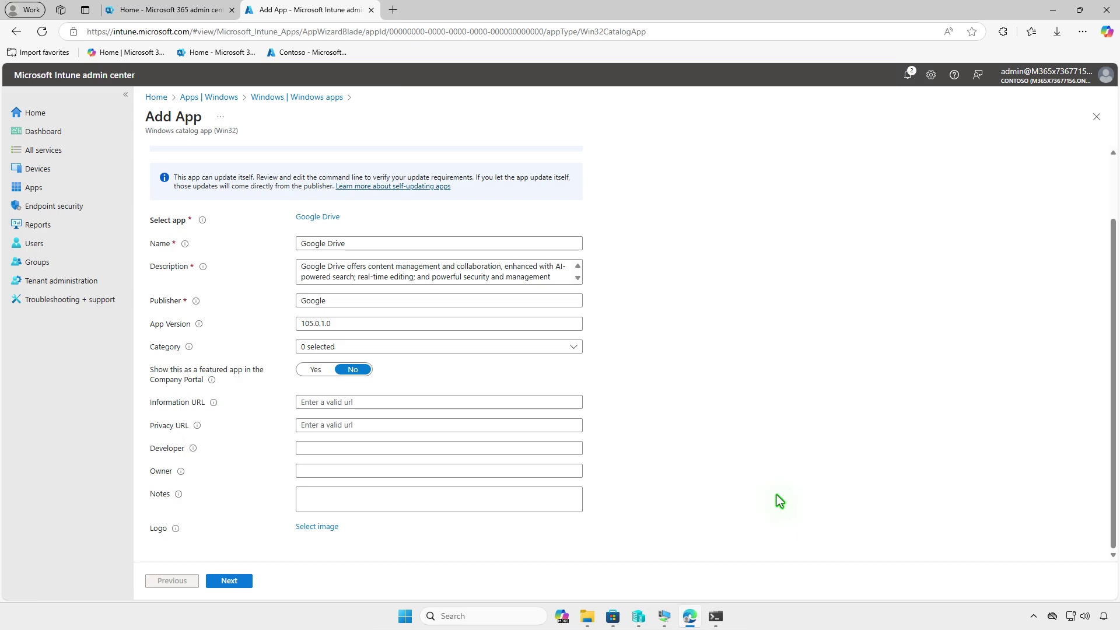
{"action": "left_click", "coordinate": [319, 528]}
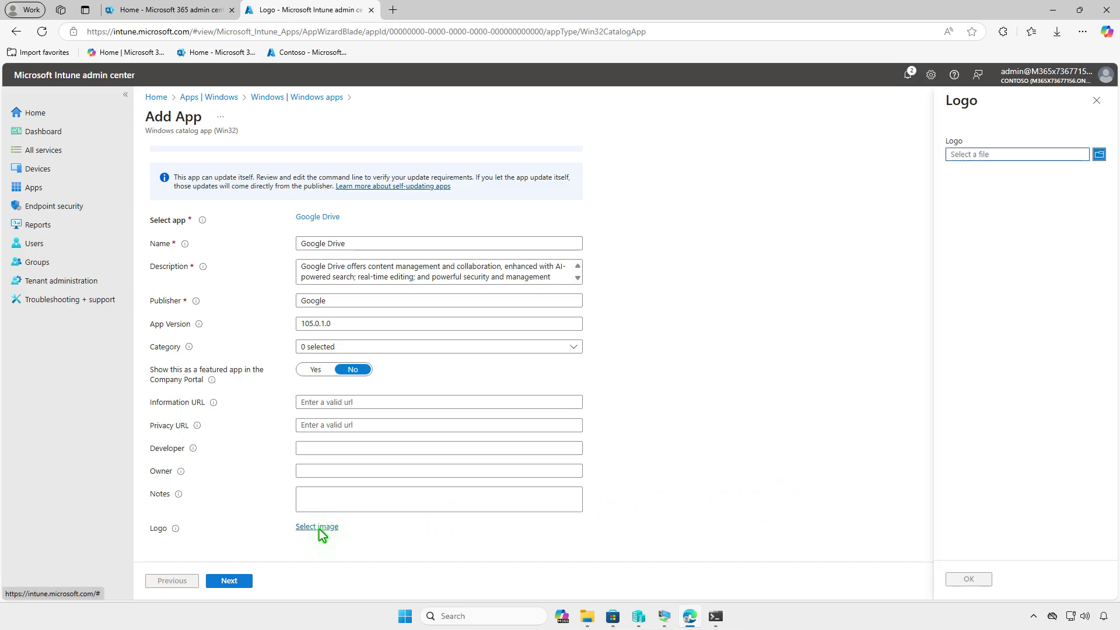
{"action": "left_click", "coordinate": [989, 154]}
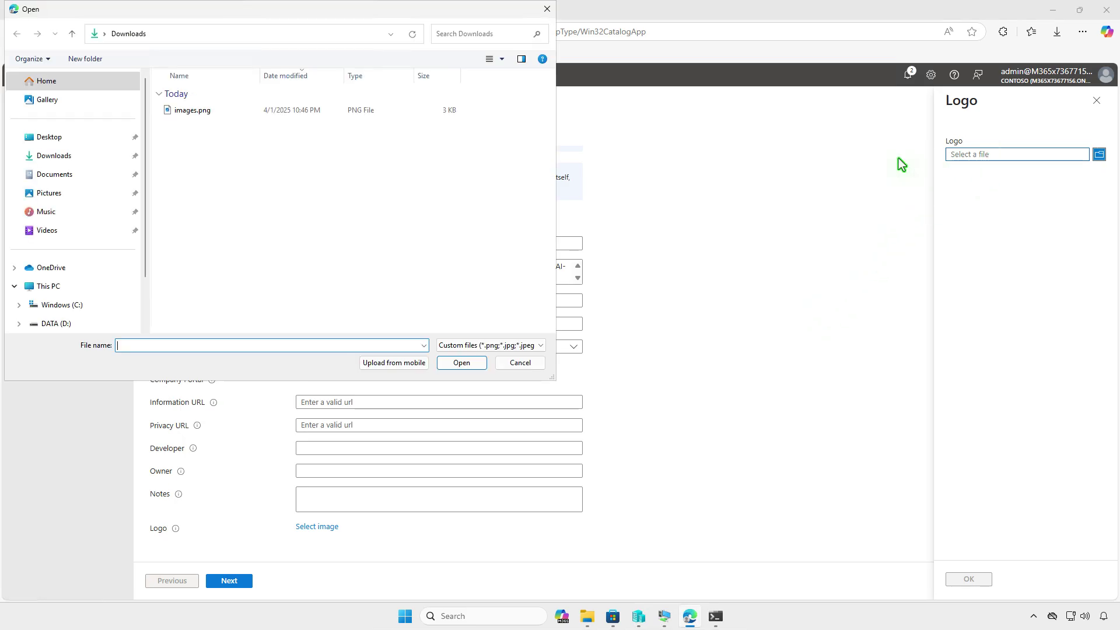
{"action": "left_click", "coordinate": [349, 113]}
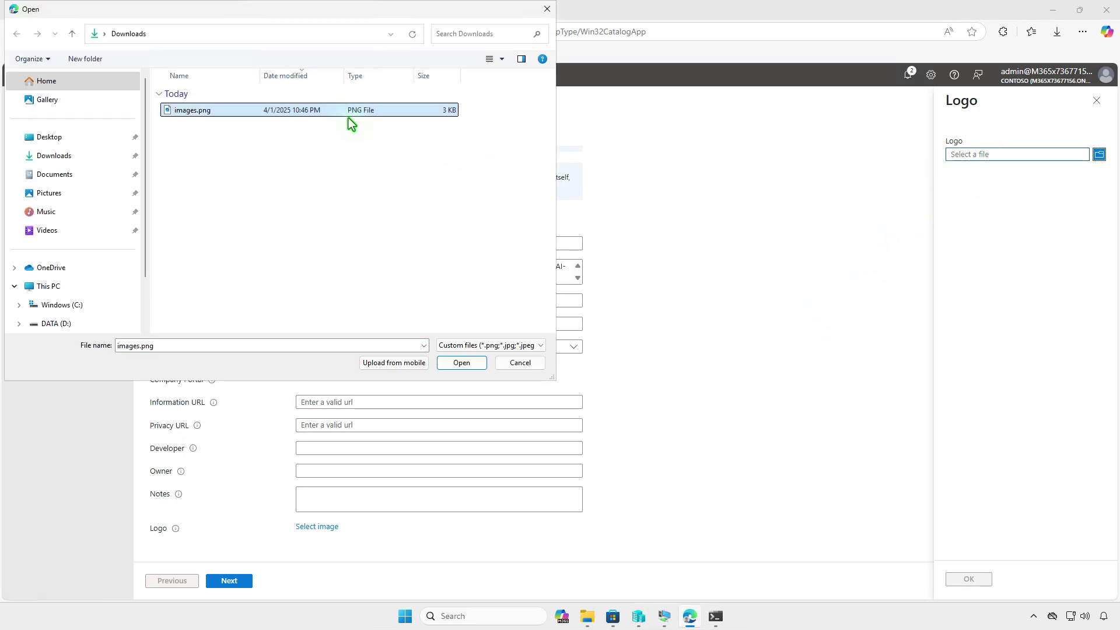
{"action": "left_click", "coordinate": [461, 363]}
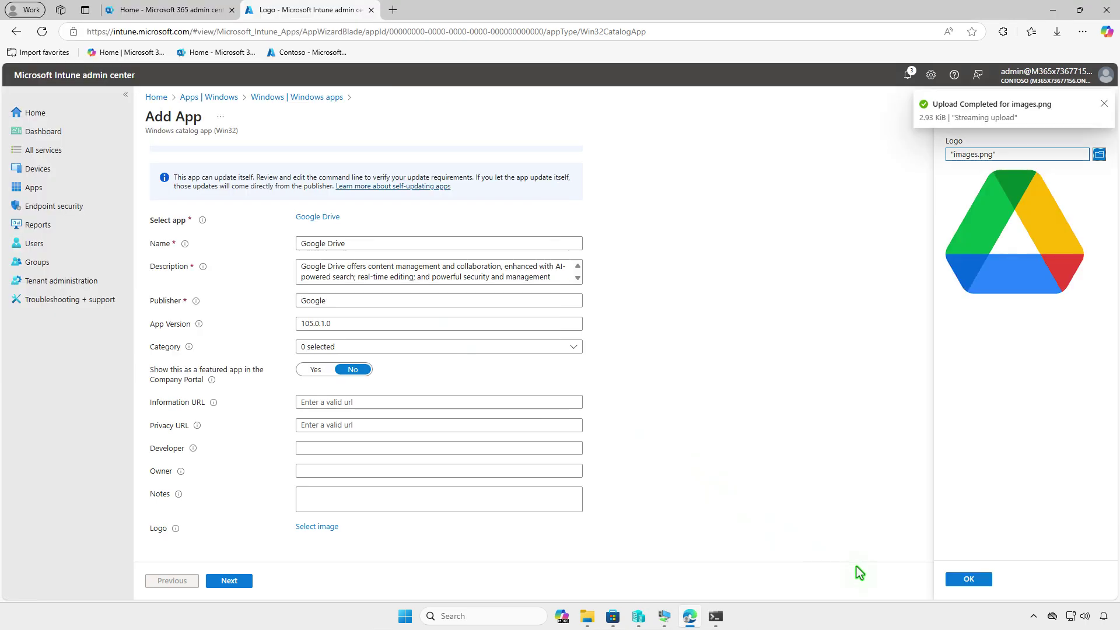
{"action": "left_click", "coordinate": [968, 579]}
{"action": "scroll", "coordinate": [683, 543], "scroll_direction": "down", "scroll_amount": 2}
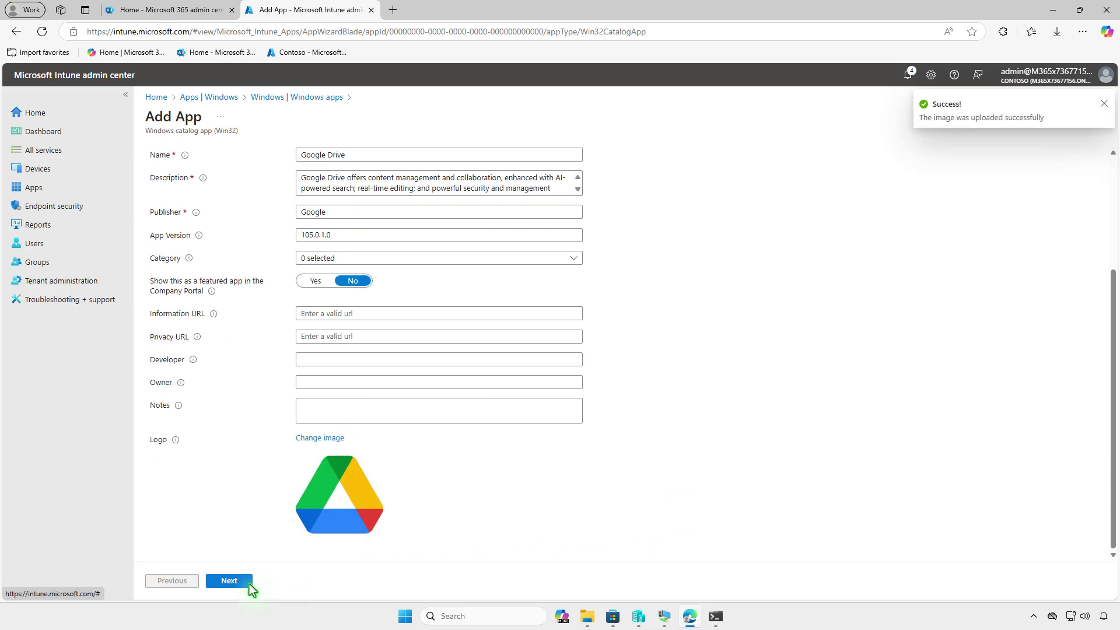
Accept the prefilled program, requirements and detection rule settings and proceed to the app's assignments
{"action": "left_click", "coordinate": [245, 583]}
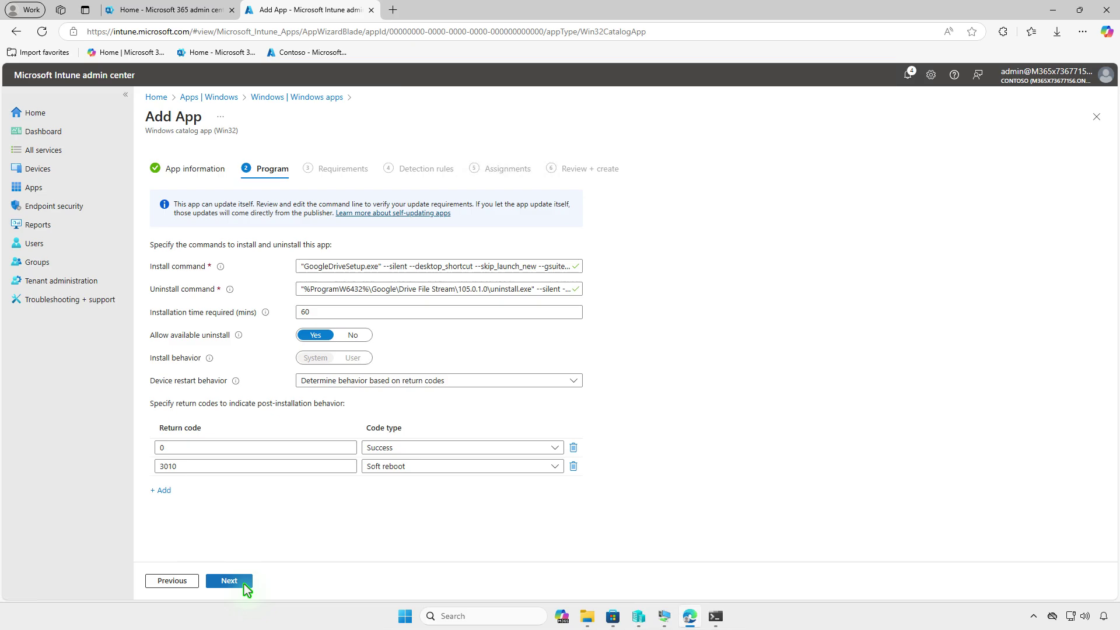
{"action": "left_click", "coordinate": [245, 587]}
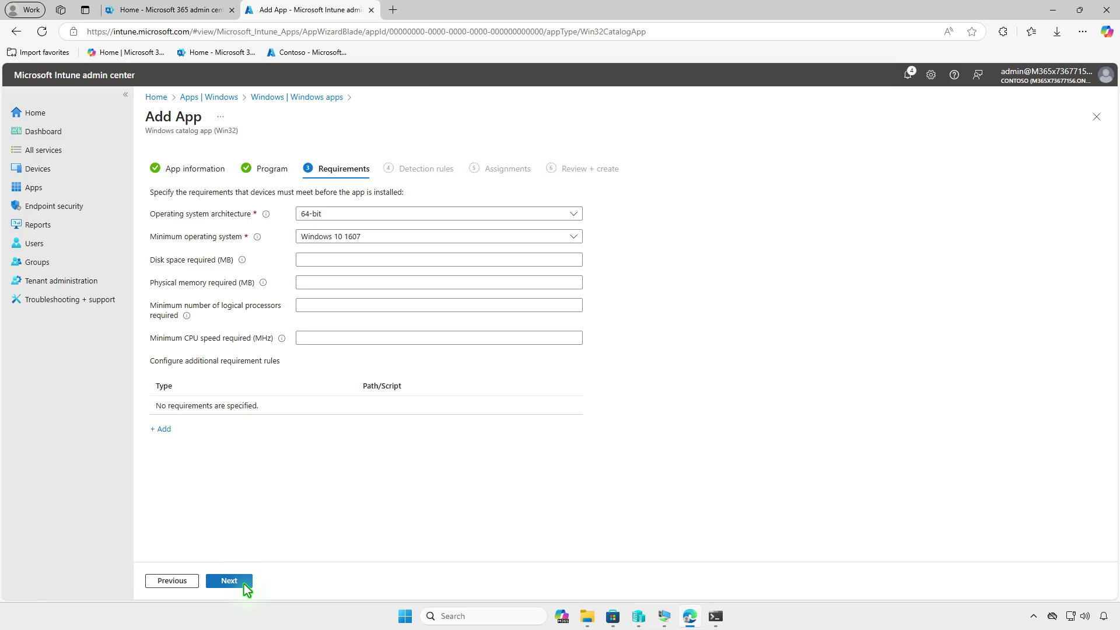
{"action": "left_click", "coordinate": [245, 587]}
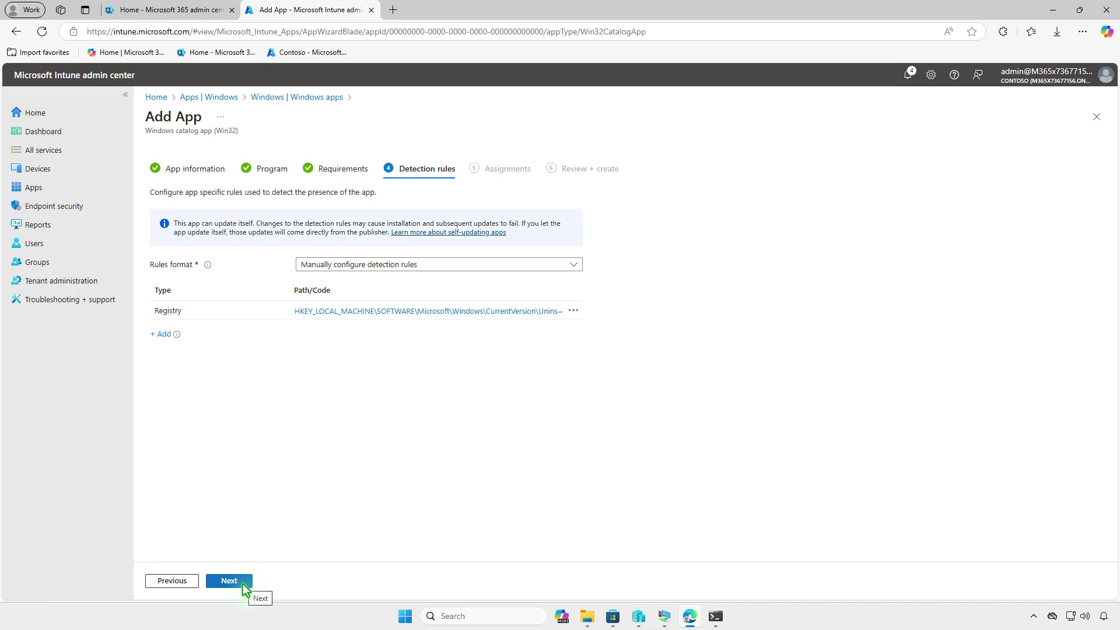
{"action": "left_click", "coordinate": [243, 583]}
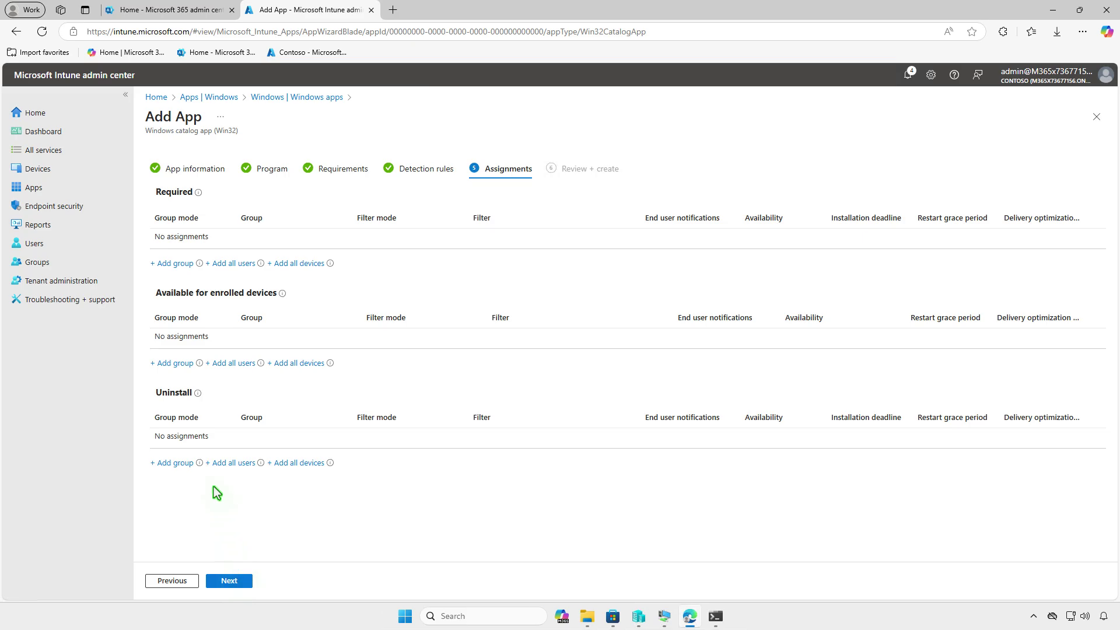
Make Google Drive available for enrolled devices to the Test_Users group and create the app
{"action": "left_click", "coordinate": [181, 366]}
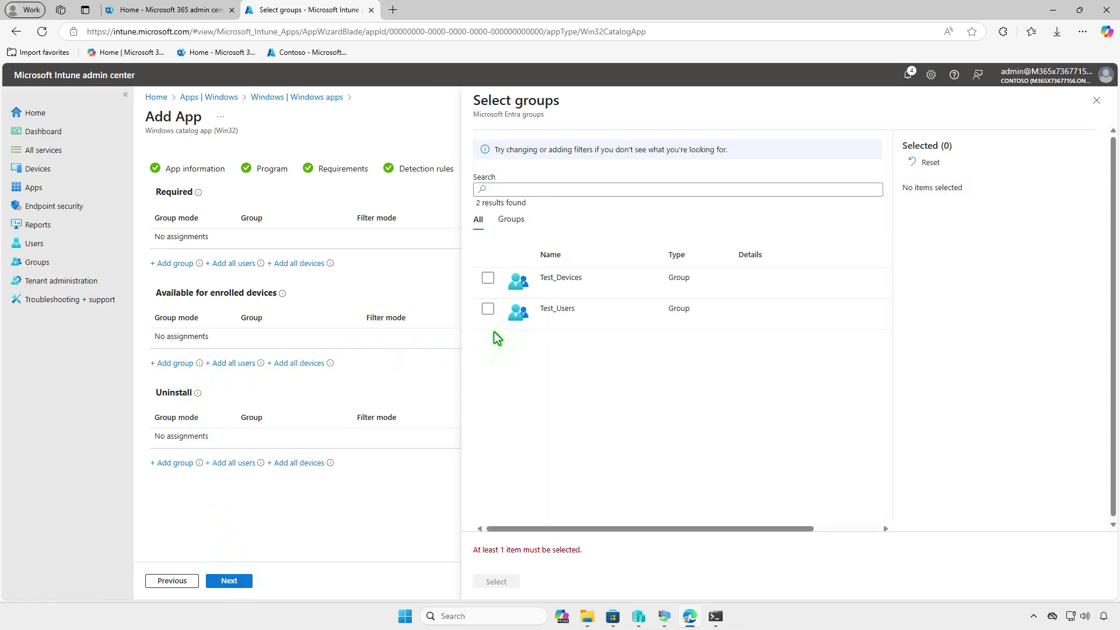
{"action": "left_click", "coordinate": [488, 309]}
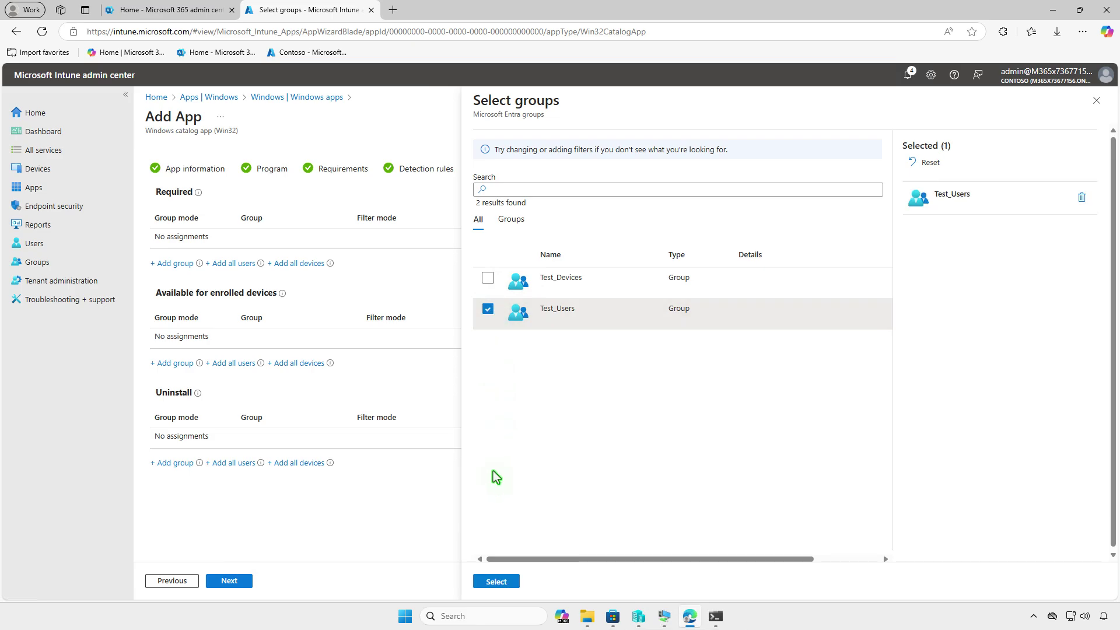
{"action": "left_click", "coordinate": [496, 582]}
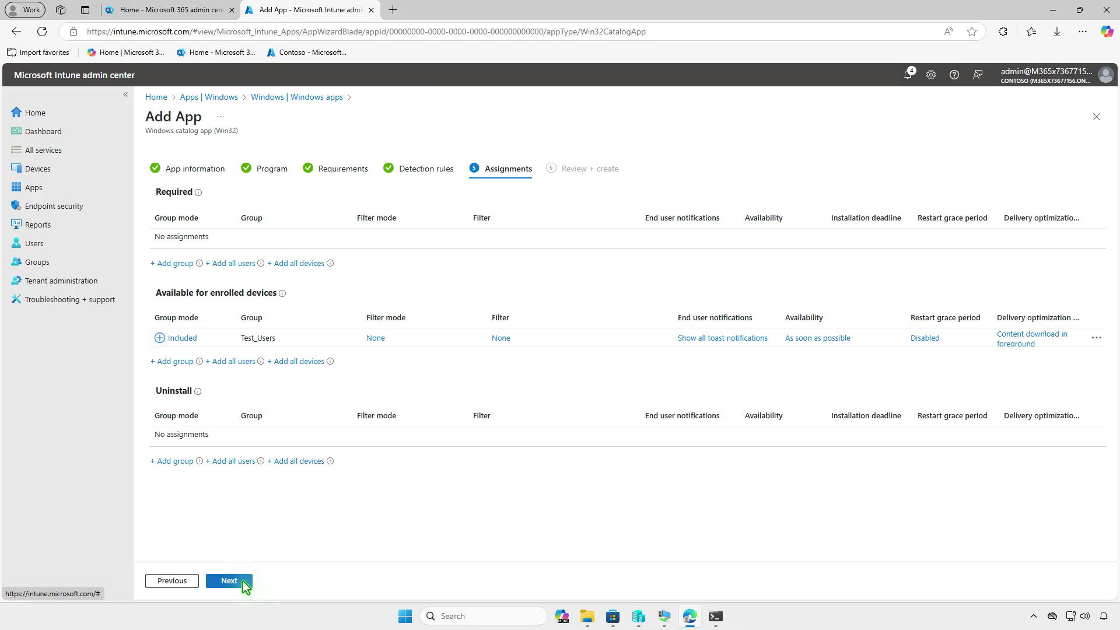
{"action": "left_click", "coordinate": [245, 581]}
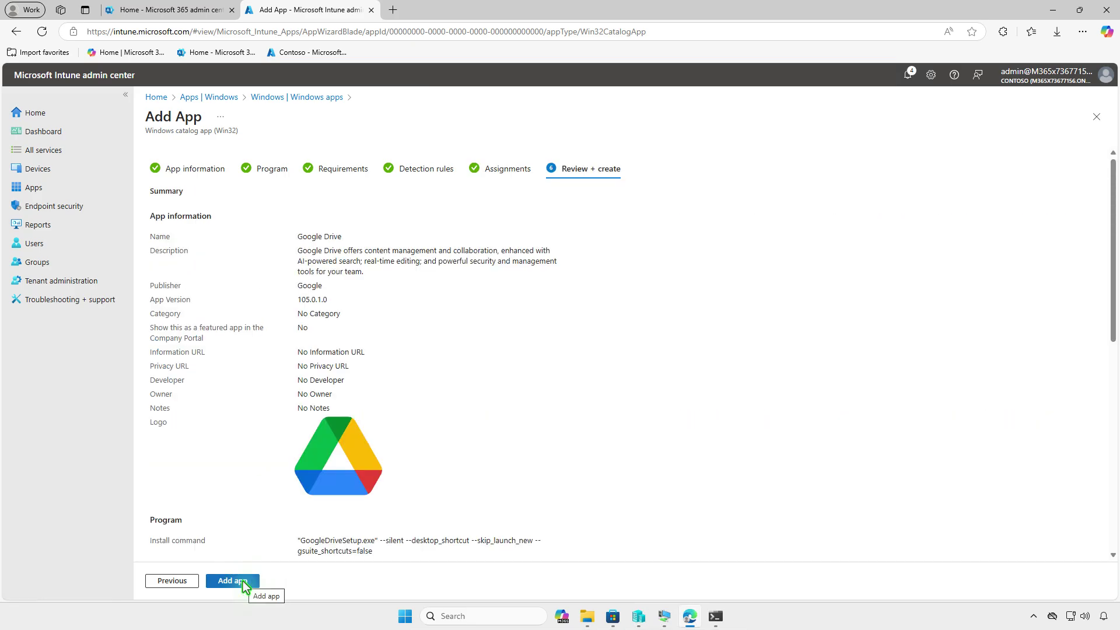
{"action": "left_click", "coordinate": [244, 583]}
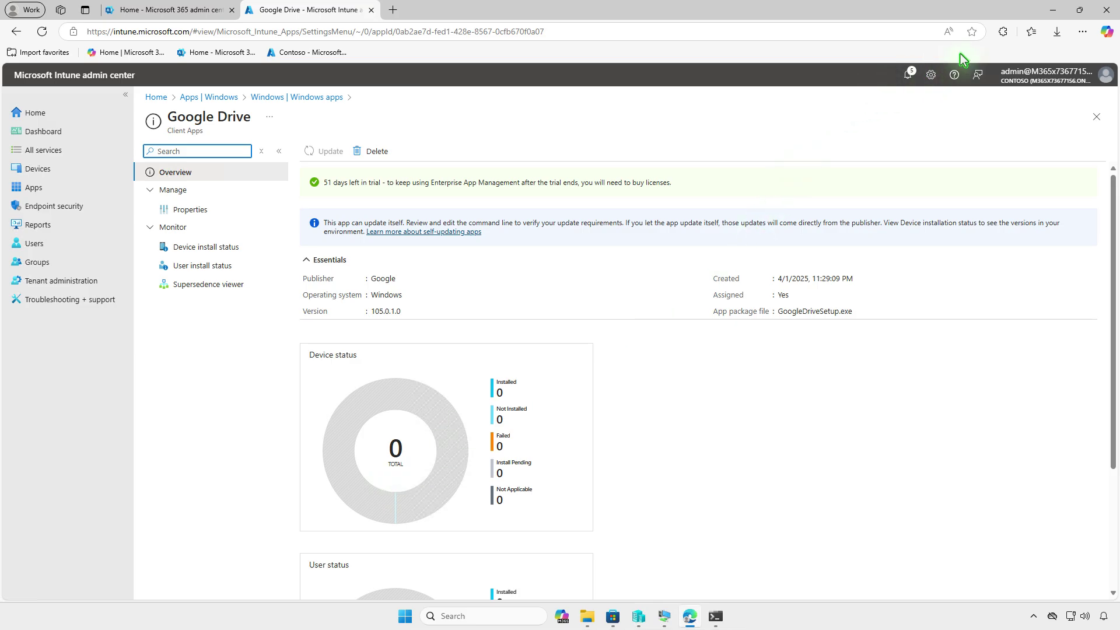
Switch to the WIN10-CTL virtual machine, install Google Drive from Company Portal, and check the installation notifications
{"action": "left_click", "coordinate": [1052, 17]}
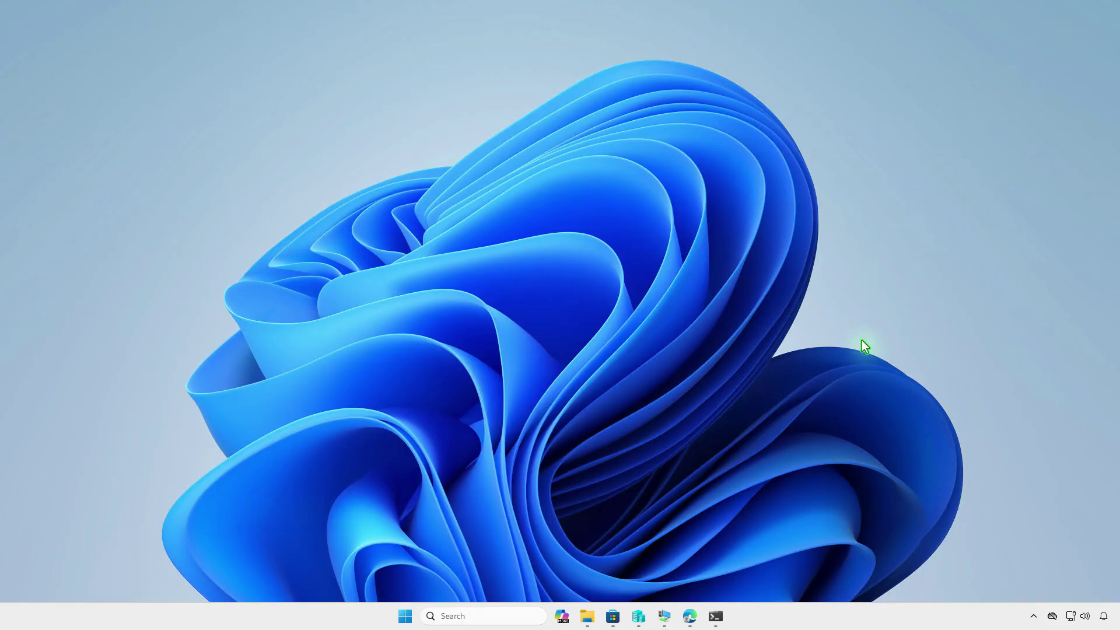
{"action": "left_click", "coordinate": [666, 616]}
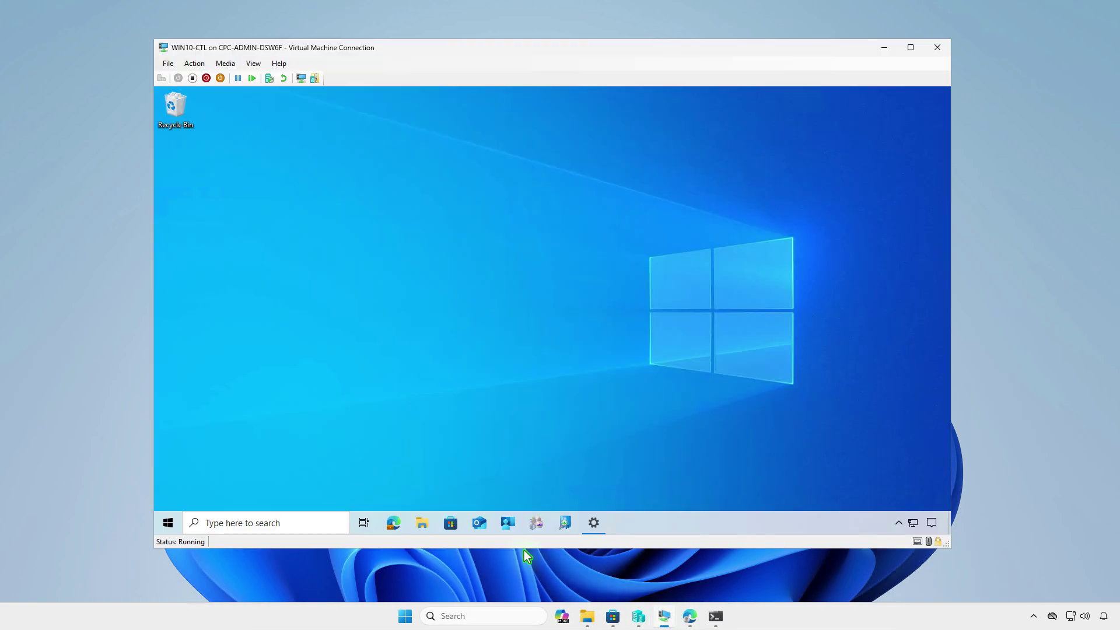
{"action": "left_click", "coordinate": [508, 528]}
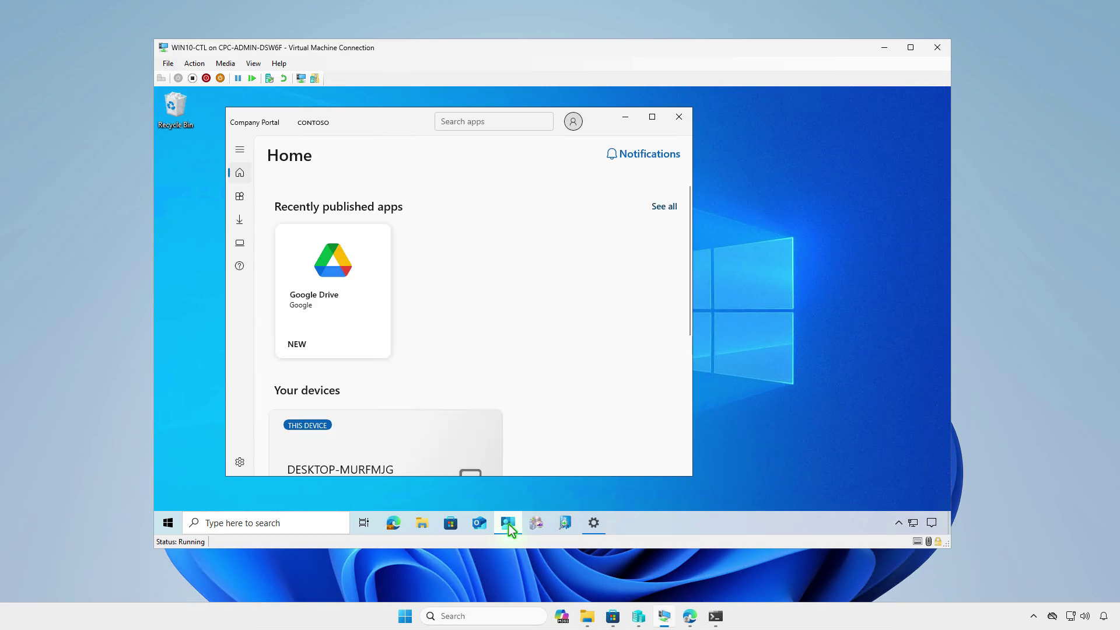
{"action": "left_click", "coordinate": [239, 199]}
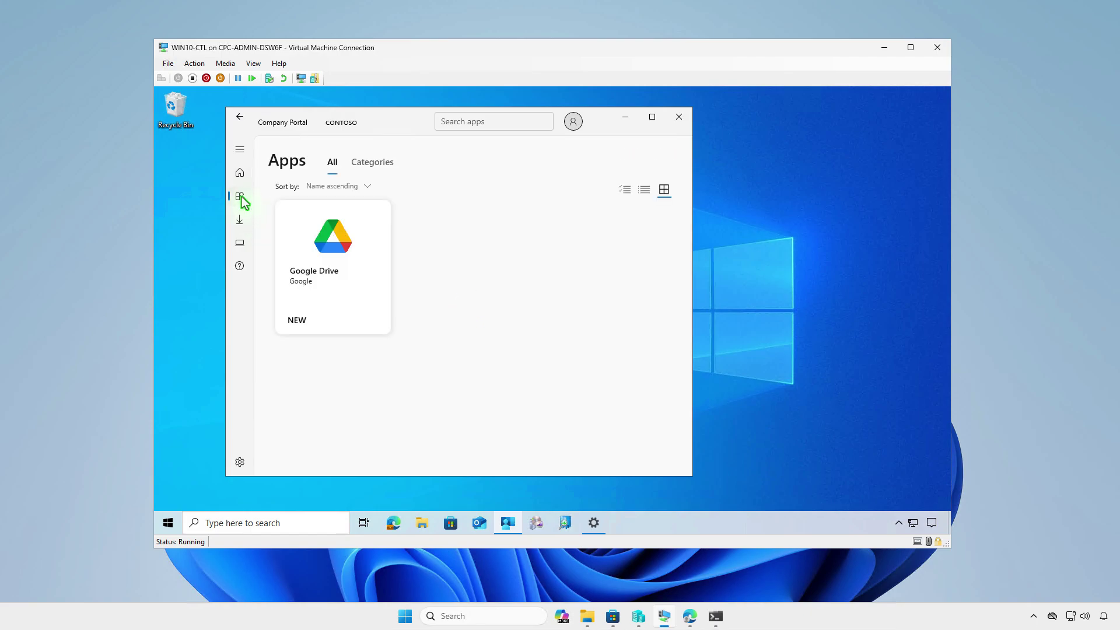
{"action": "left_click", "coordinate": [340, 286]}
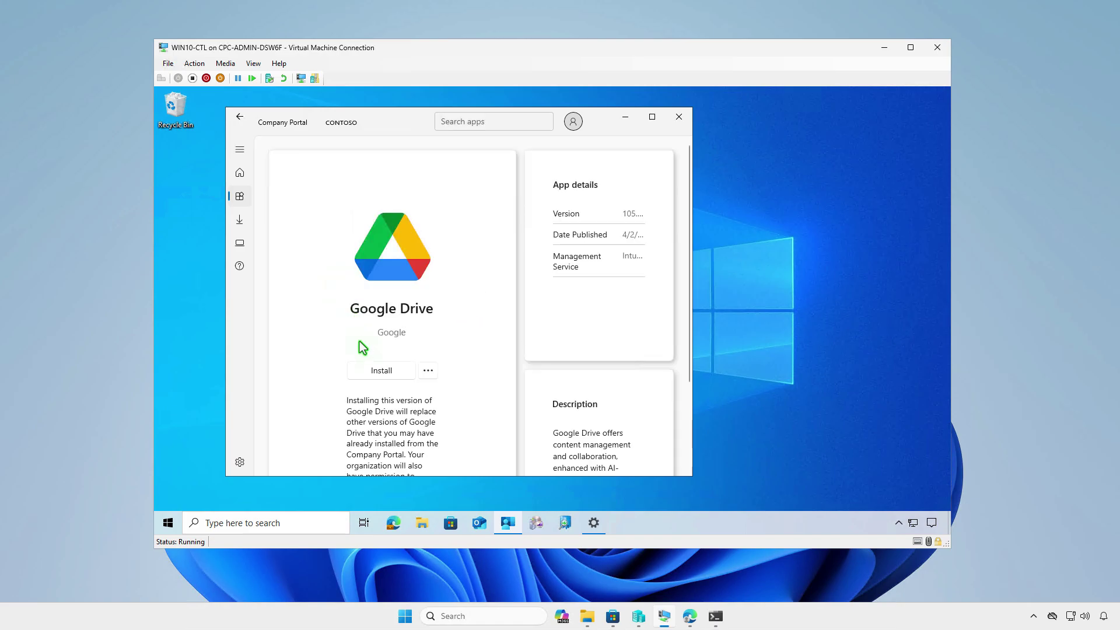
{"action": "left_click", "coordinate": [367, 371]}
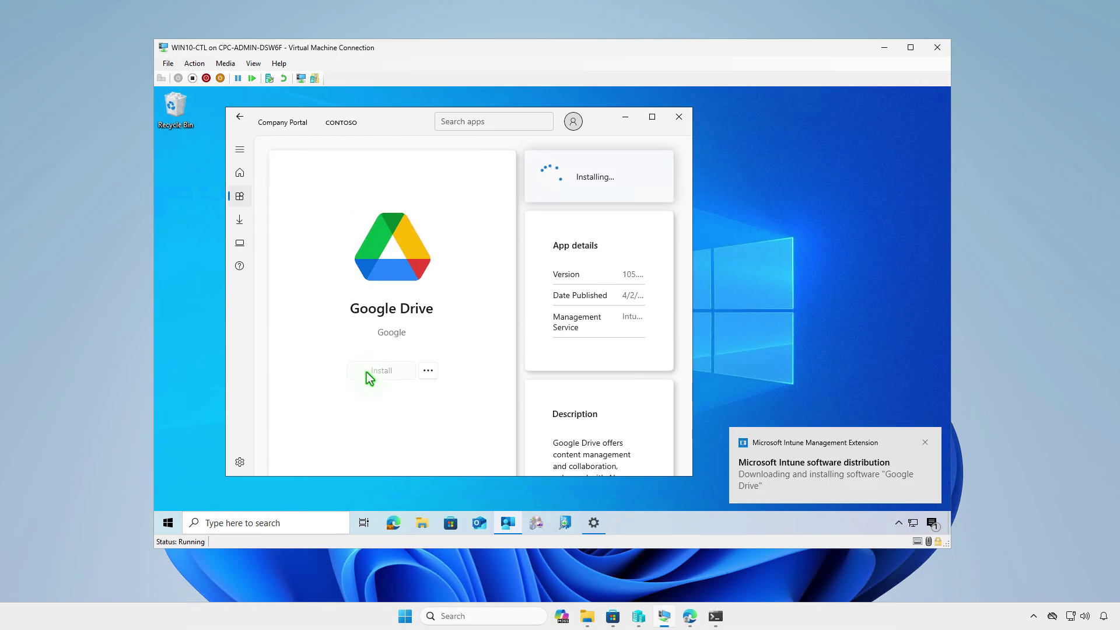
{"action": "left_click", "coordinate": [931, 522]}
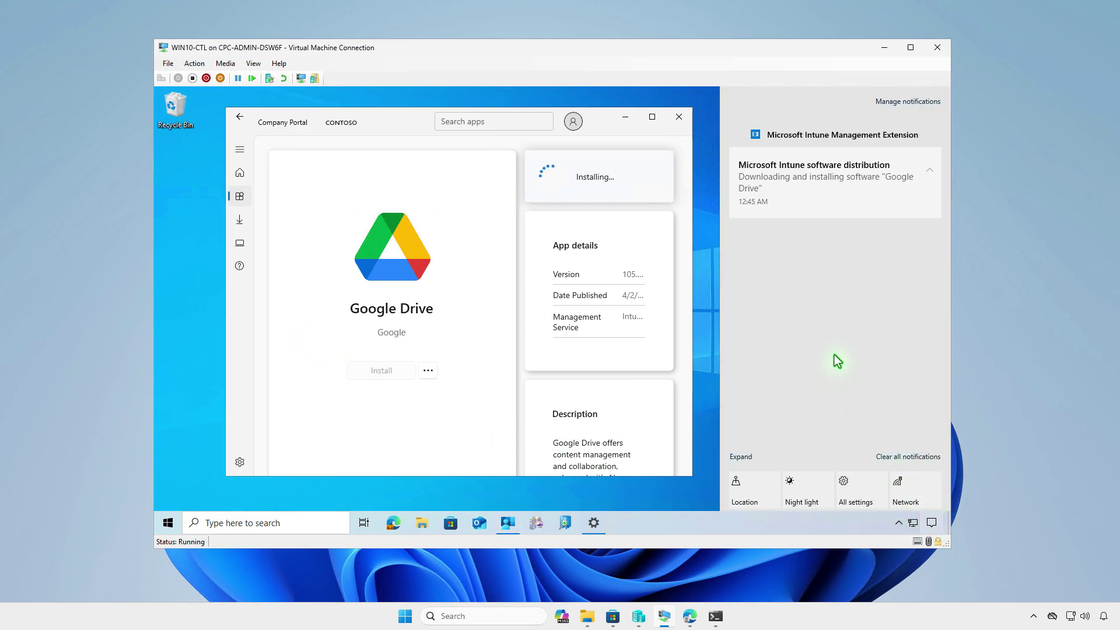